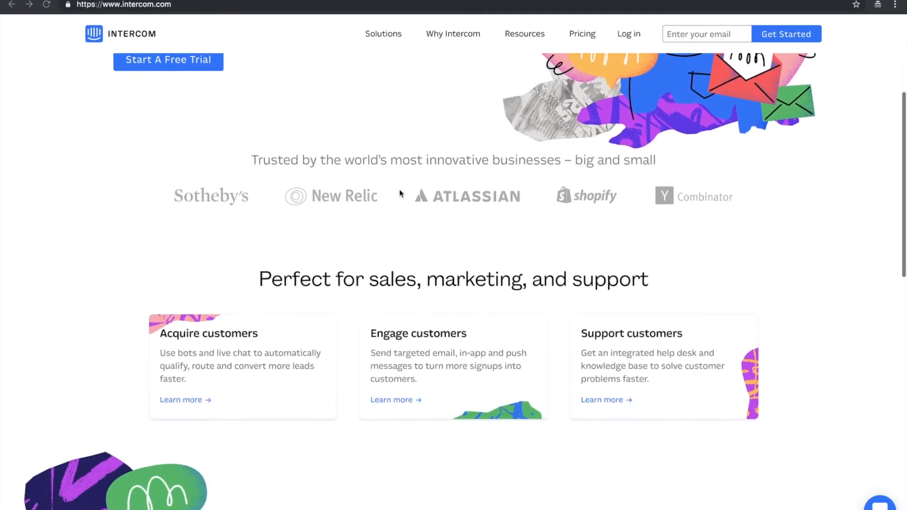
scroll(399, 193, "down", 3)
Look over the customer logos and product cards on the Intercom home page, and the sources and destinations on the Segment overview.
scroll(399, 193, "up", 8)
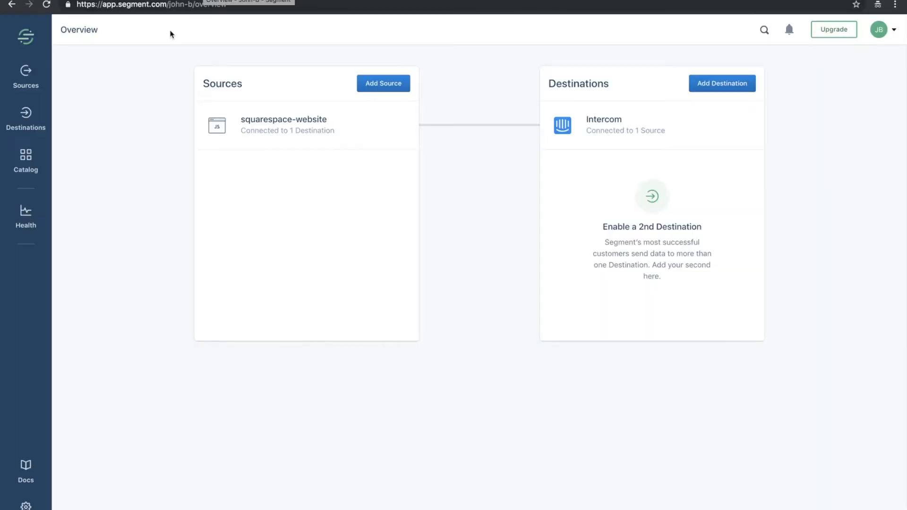
scroll(142, 180, "down", 1)
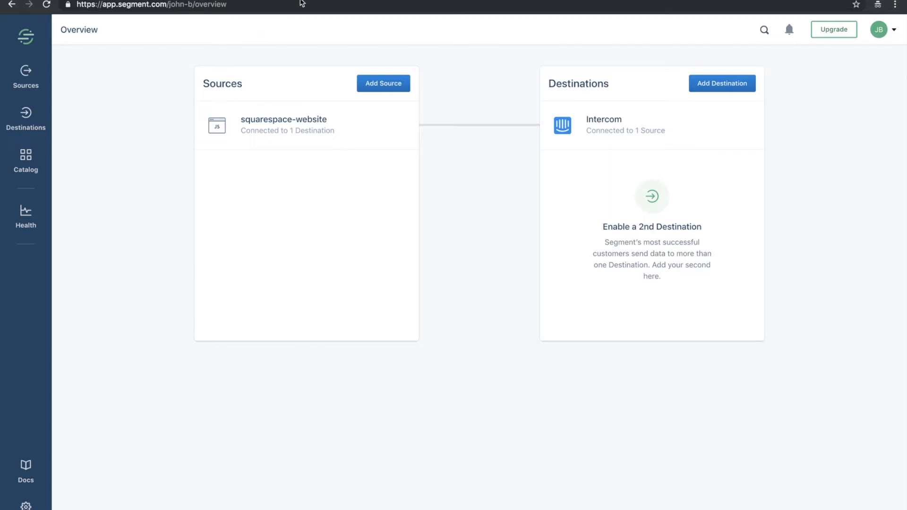
Switch to the Apps for Success Squarespace site and look over its landing page.
key("ctrl+Tab")
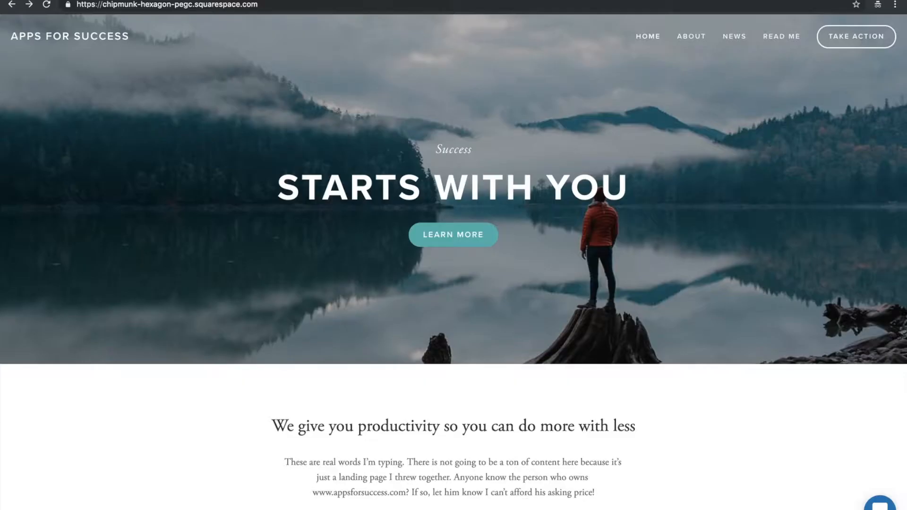
scroll(300, 141, "down", 3)
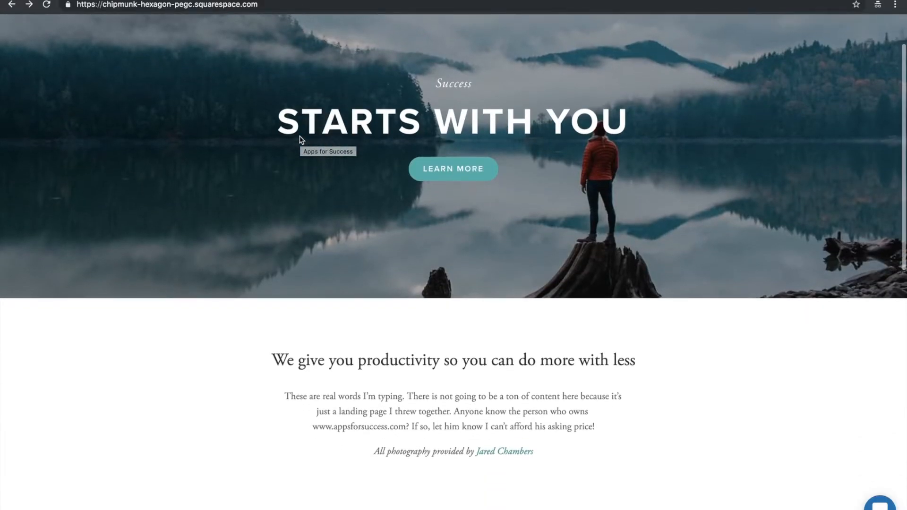
scroll(300, 140, "up", 3)
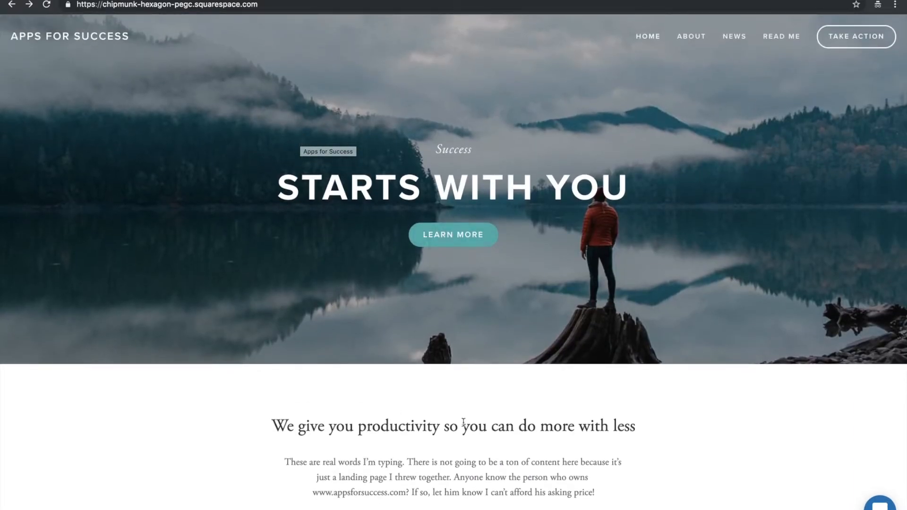
scroll(574, 424, "down", 1)
scroll(574, 425, "up", 1)
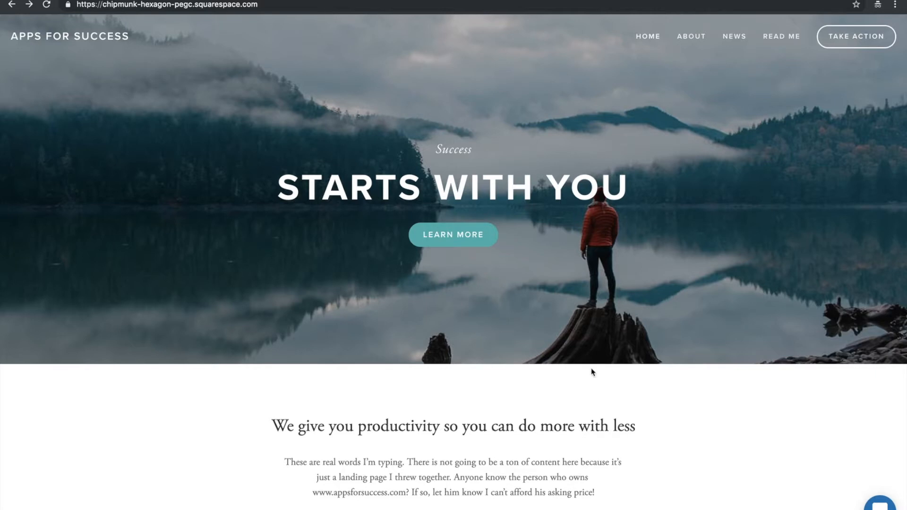
Switch to the Intercom platform's Active segment, view it for Users, and set it back to Leads.
left_click(440, 0)
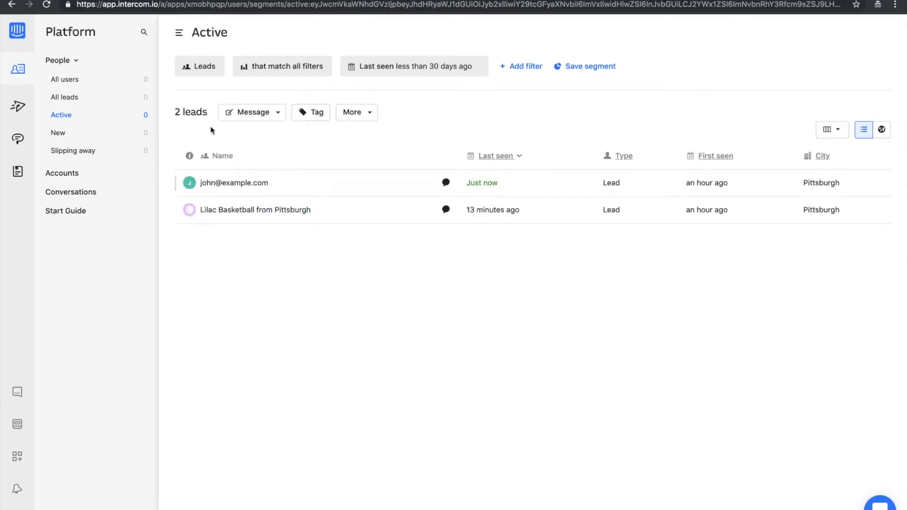
left_click(199, 71)
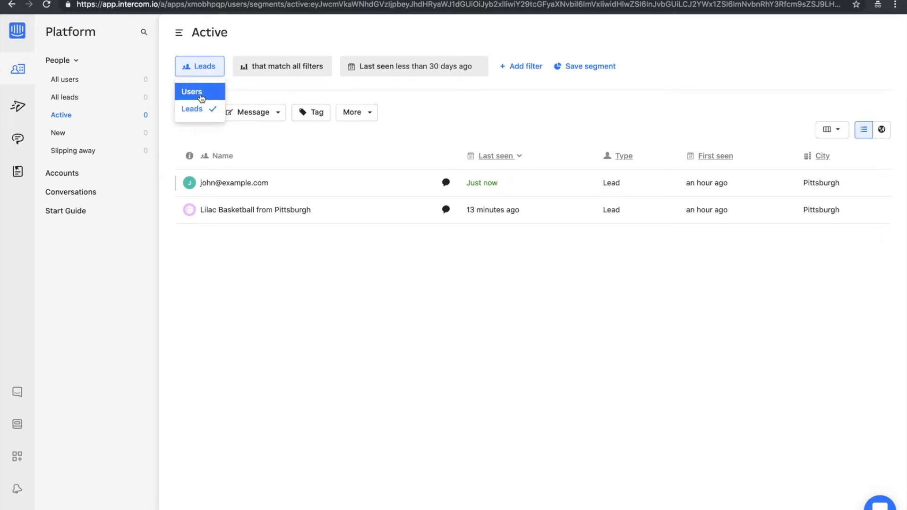
left_click(201, 95)
left_click(205, 68)
left_click(196, 109)
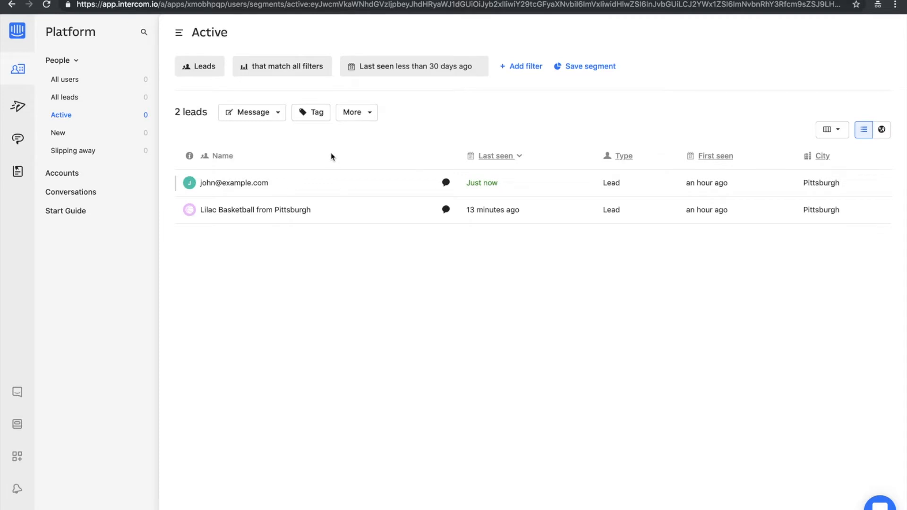
Open the first active lead's profile and examine its qualification data, details, conversations and notes field.
left_click(242, 188)
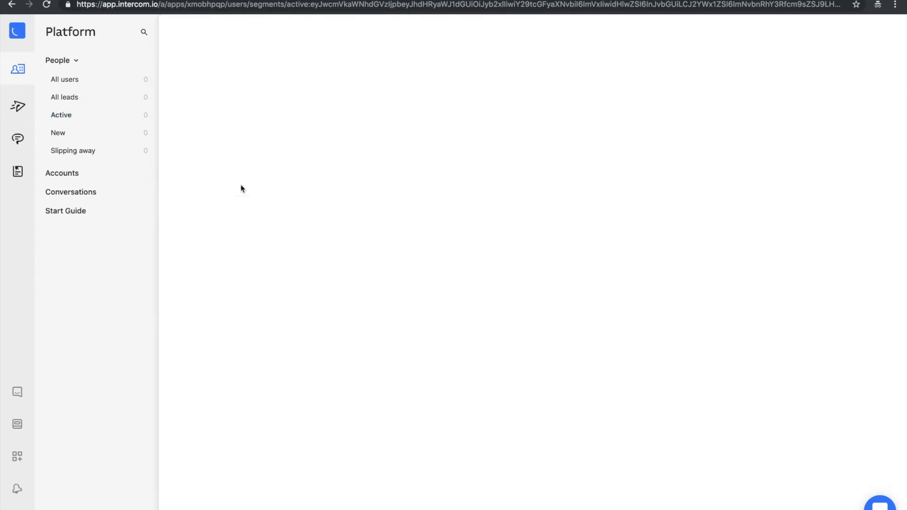
scroll(441, 301, "down", 5)
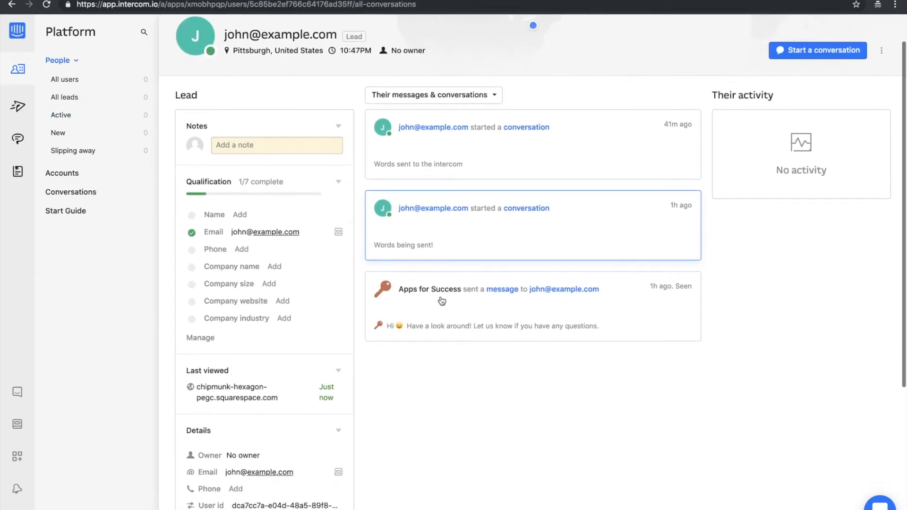
scroll(442, 300, "down", 2)
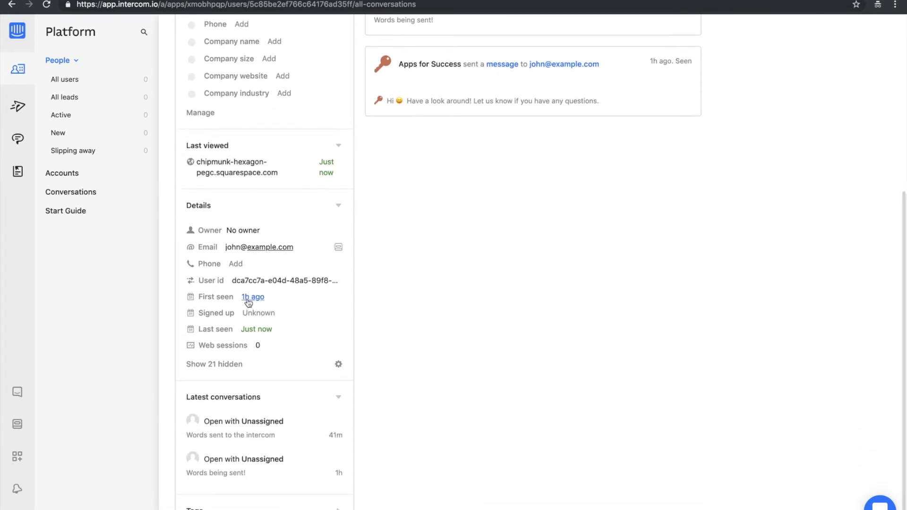
scroll(310, 352, "up", 3)
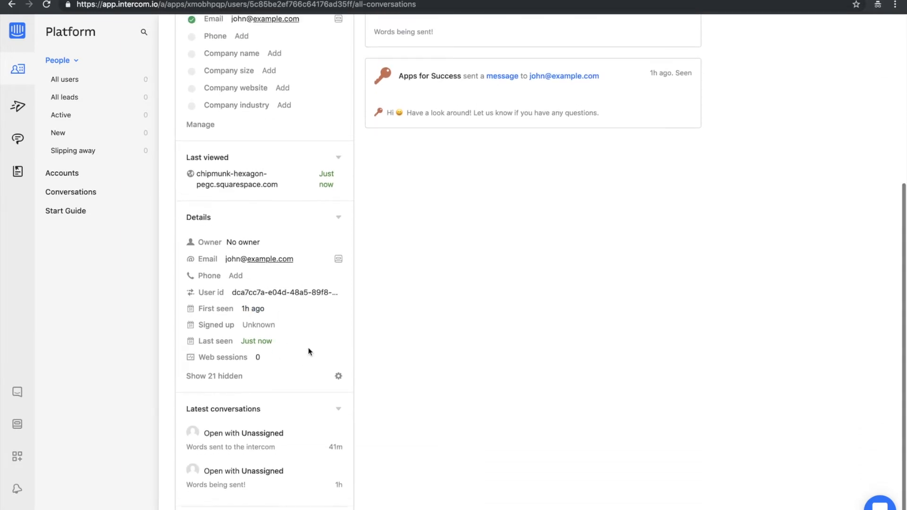
scroll(299, 439, "up", 1)
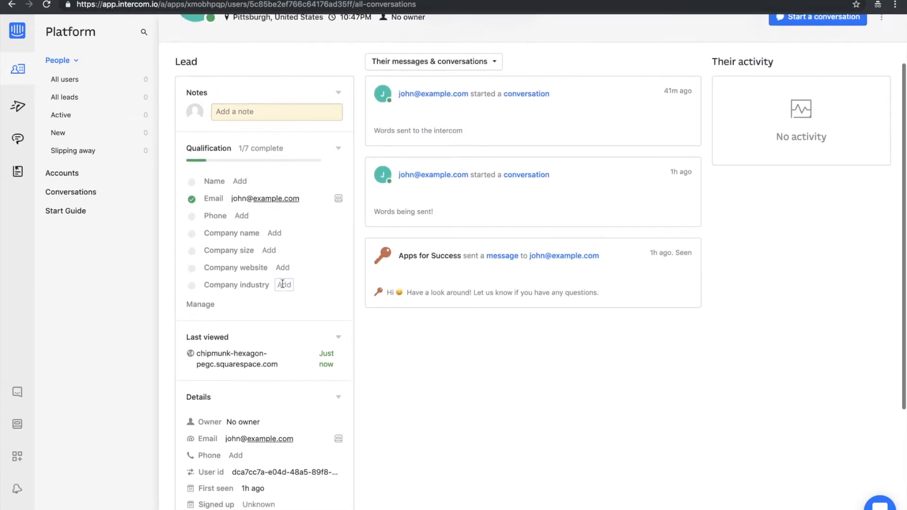
scroll(282, 281, "up", 2)
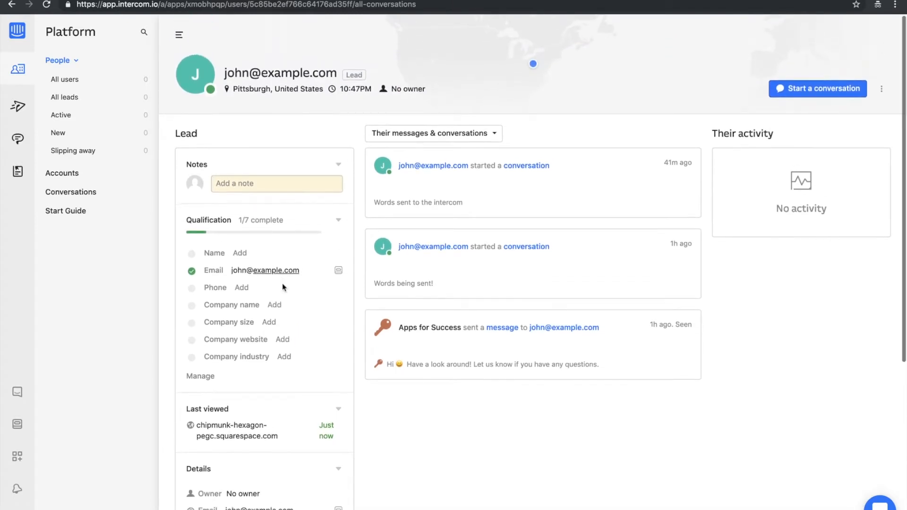
left_click(256, 182)
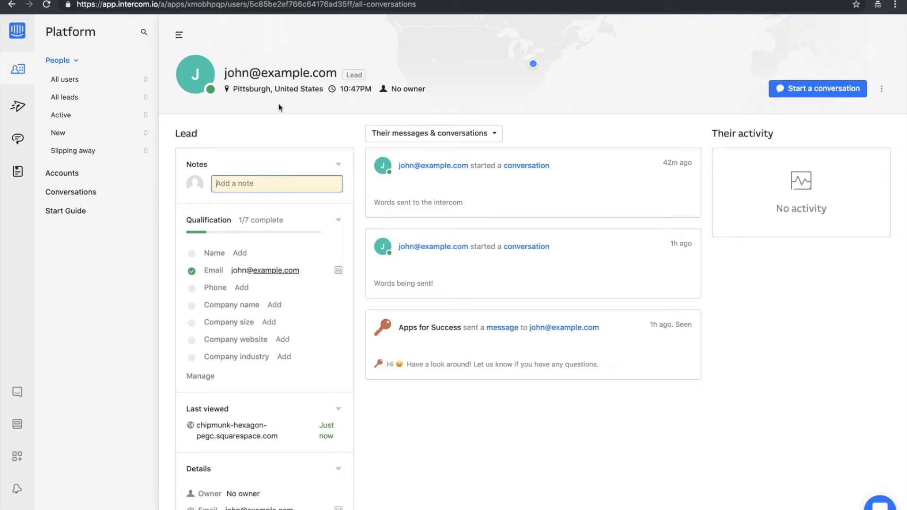
Show all leads and review the message, tag, export, import and archive actions without applying any.
left_click(76, 97)
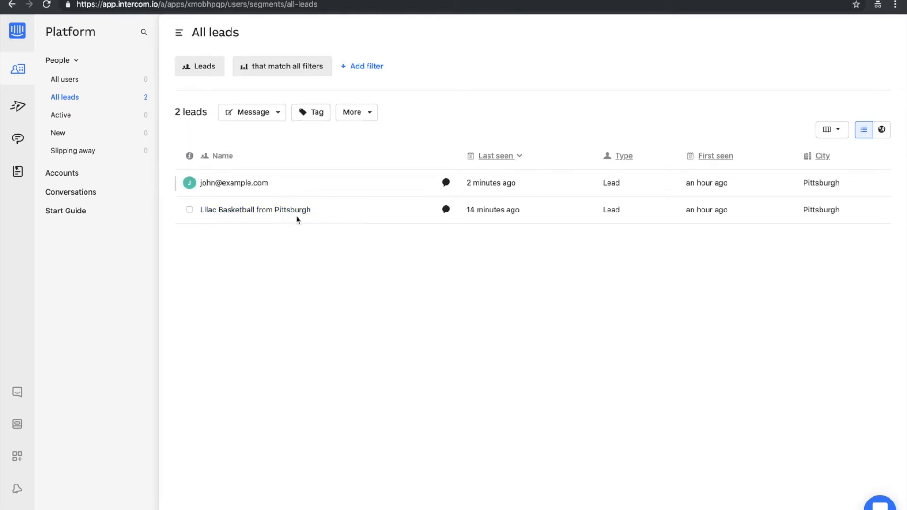
mouse_move(300, 211)
left_click(272, 115)
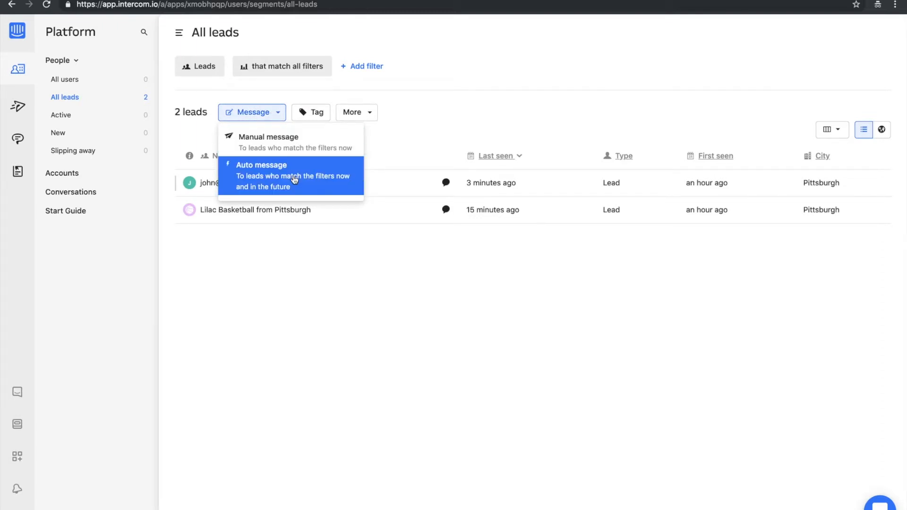
left_click(318, 115)
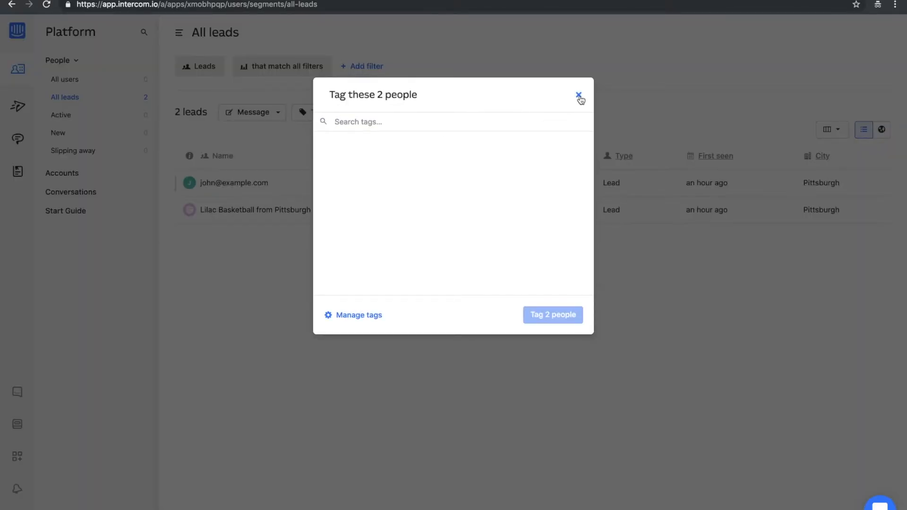
left_click(579, 96)
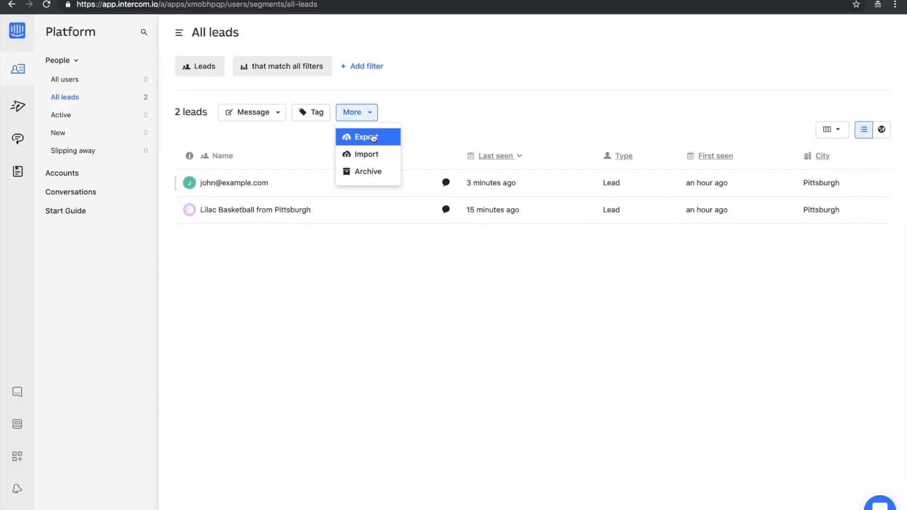
left_click(458, 114)
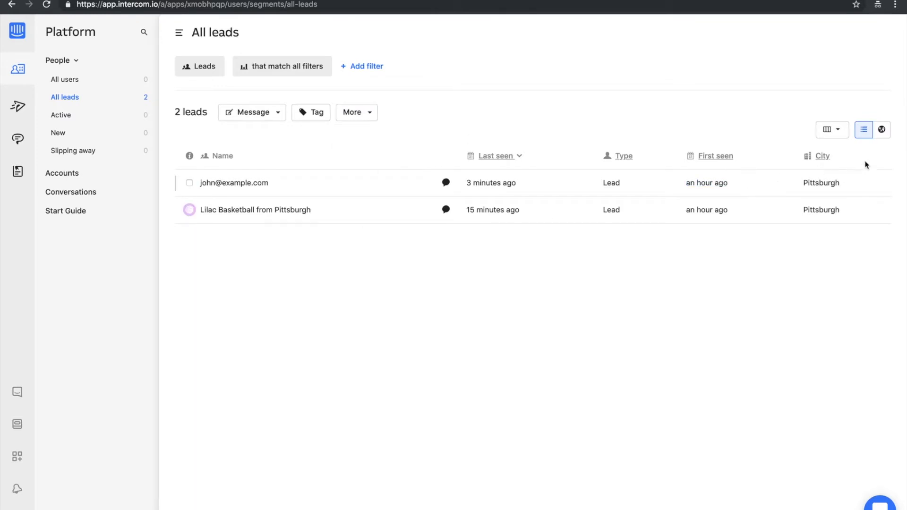
View the leads on the world map and return to the list view.
left_click(882, 131)
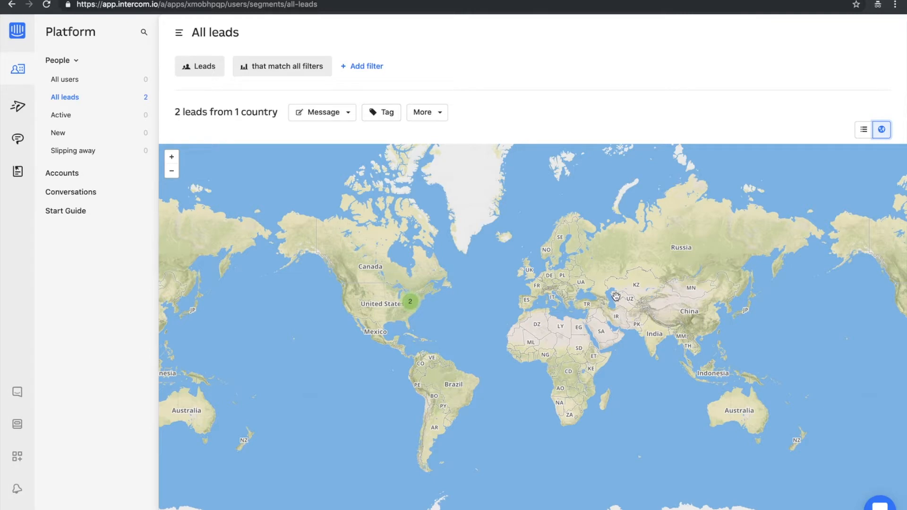
left_click(864, 130)
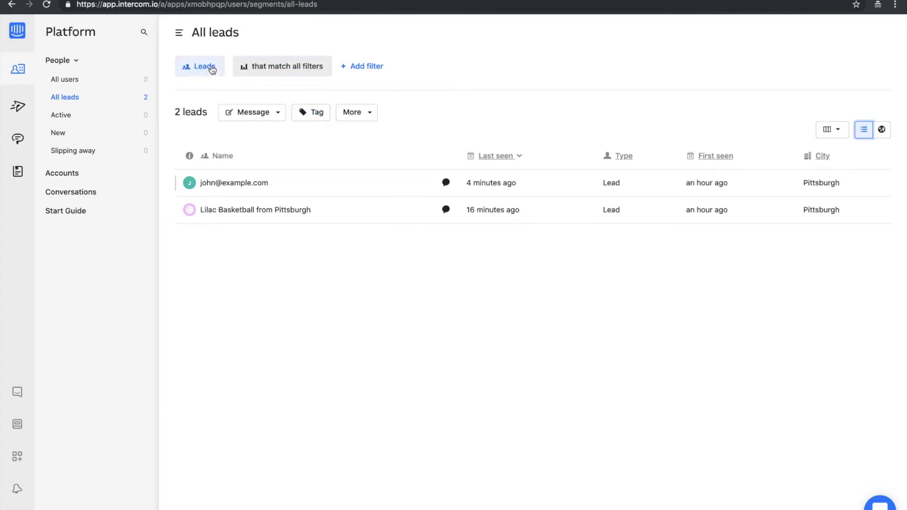
Try a Web sessions filter on all leads with the greater than, less than and is unknown conditions, and remove it.
left_click(375, 70)
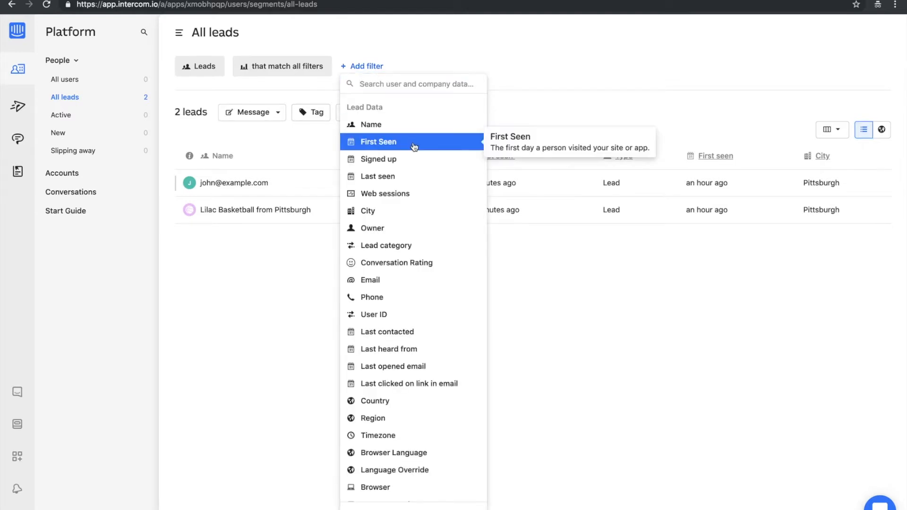
scroll(427, 245, "down", 4)
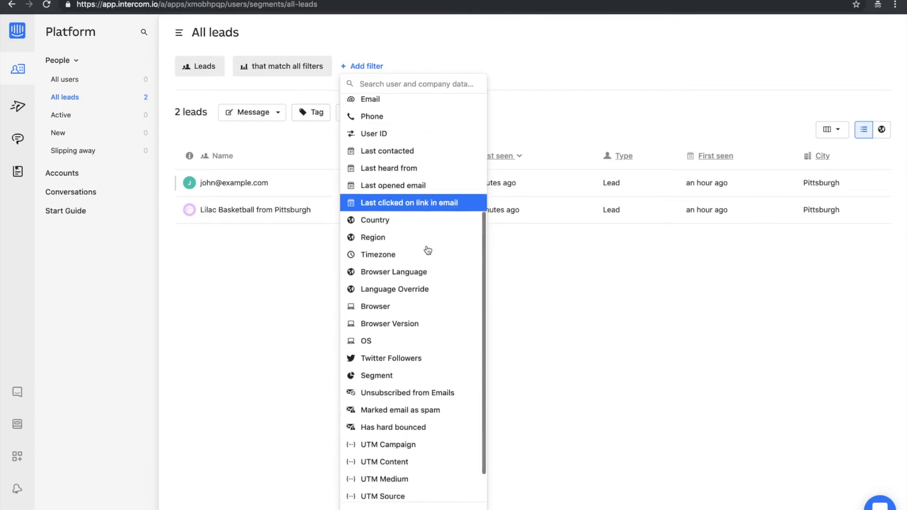
scroll(428, 250, "down", 1)
scroll(427, 249, "up", 2)
scroll(427, 250, "up", 3)
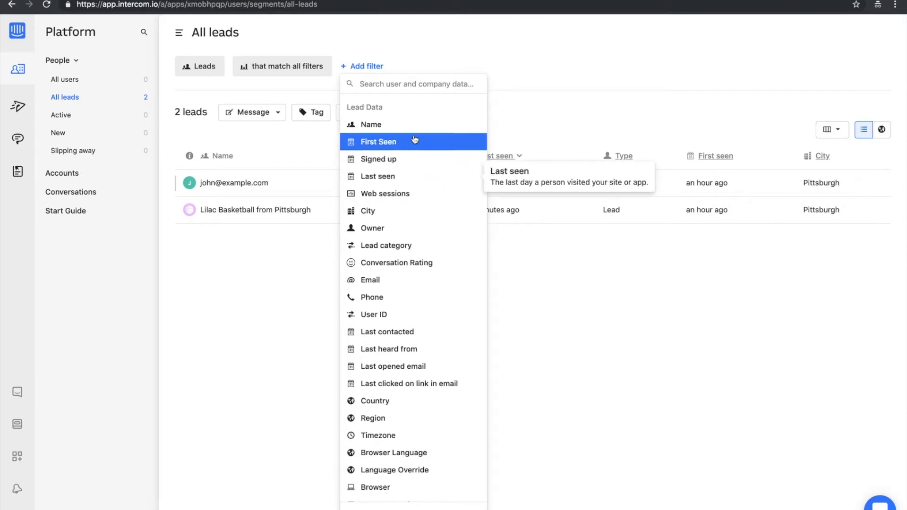
left_click(399, 199)
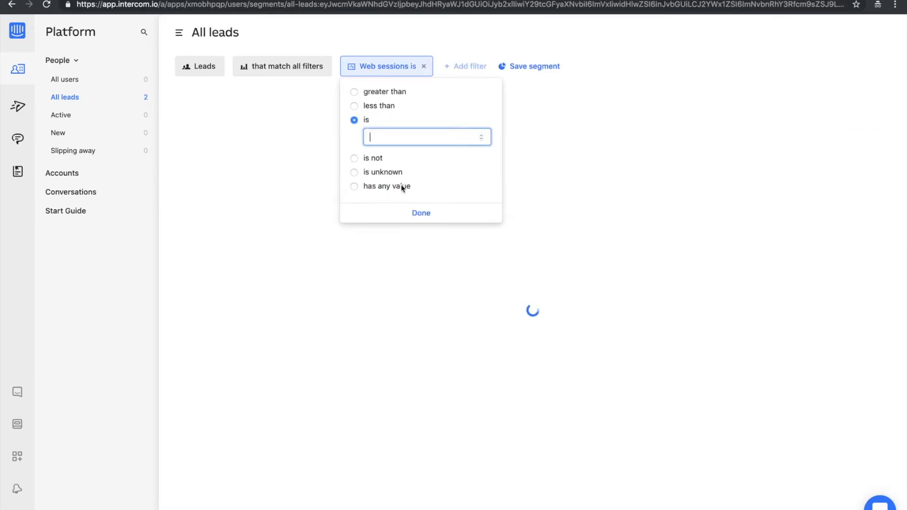
left_click(379, 94)
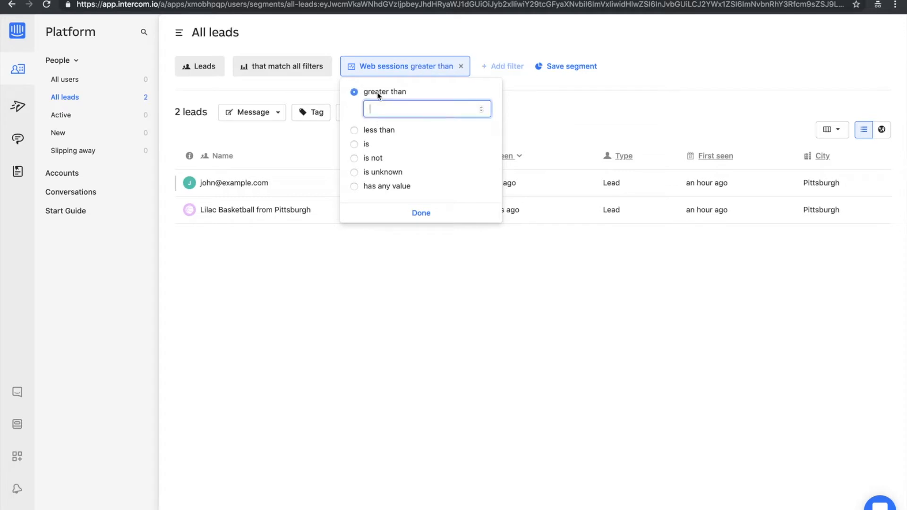
left_click(366, 132)
left_click(367, 170)
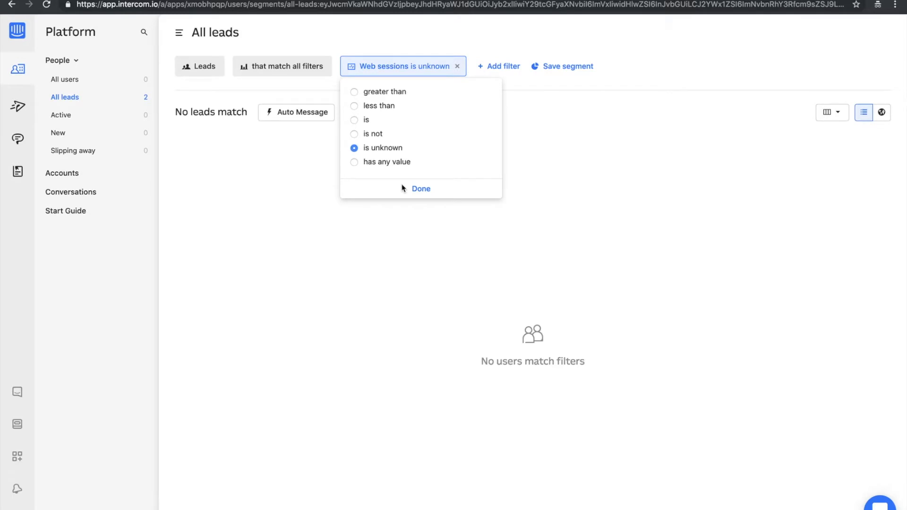
left_click(355, 93)
left_click(462, 67)
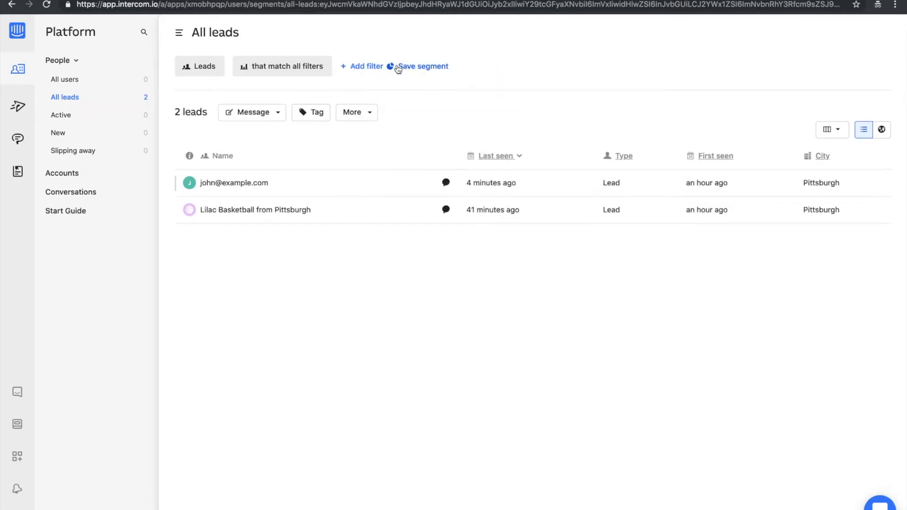
Examine the lead data attributes available for filtering, such as email activity, location and UTM fields, without adding a filter.
left_click(366, 66)
scroll(400, 202, "down", 5)
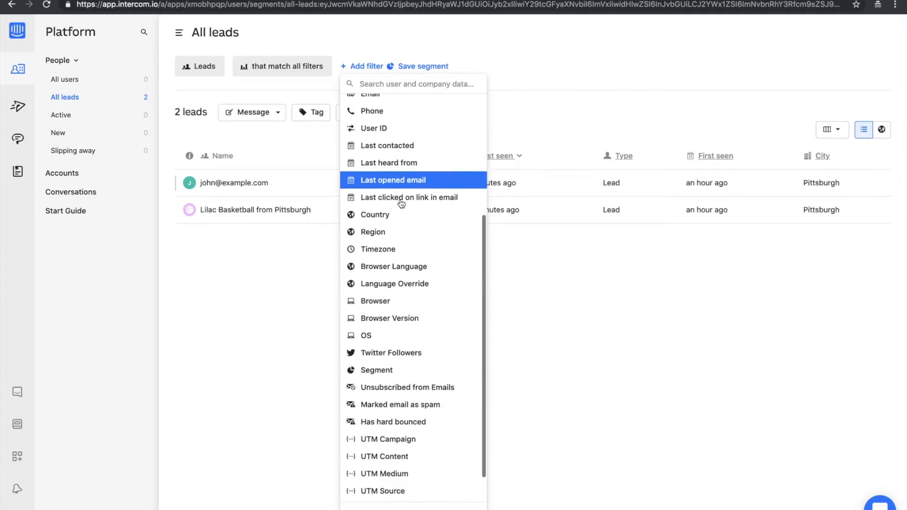
scroll(401, 203, "down", 1)
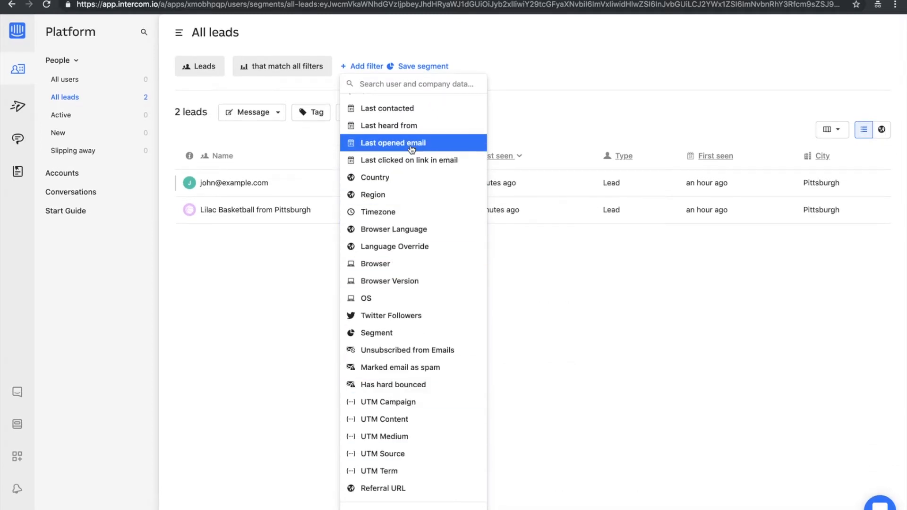
scroll(411, 150, "up", 8)
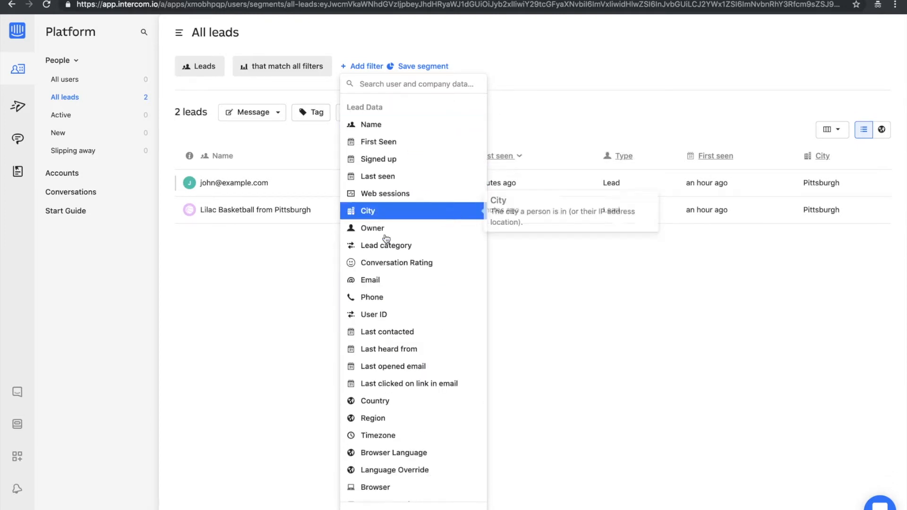
left_click(559, 77)
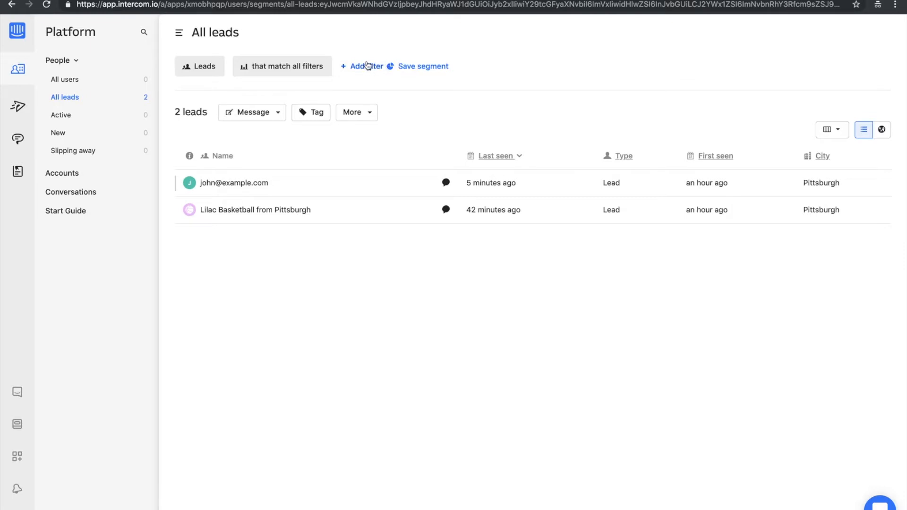
Add the Phone and Email columns to the leads table.
left_click(831, 130)
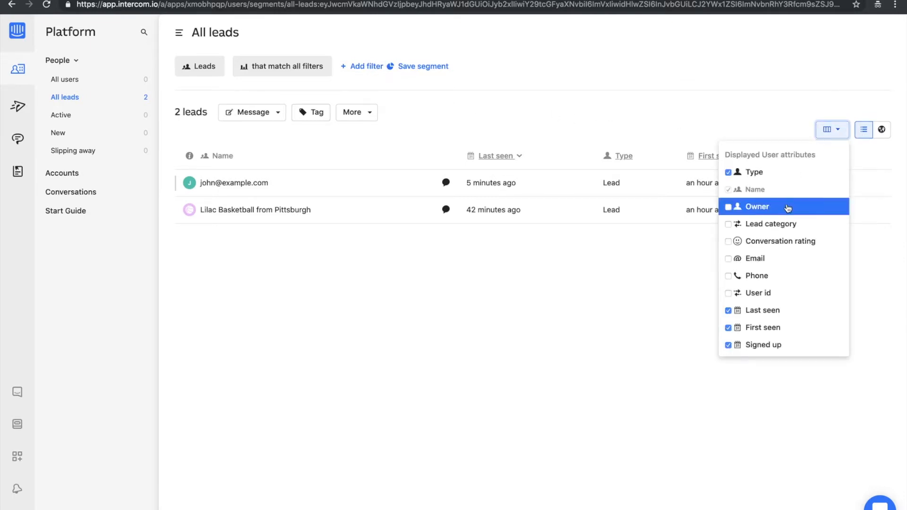
left_click(729, 278)
left_click(728, 258)
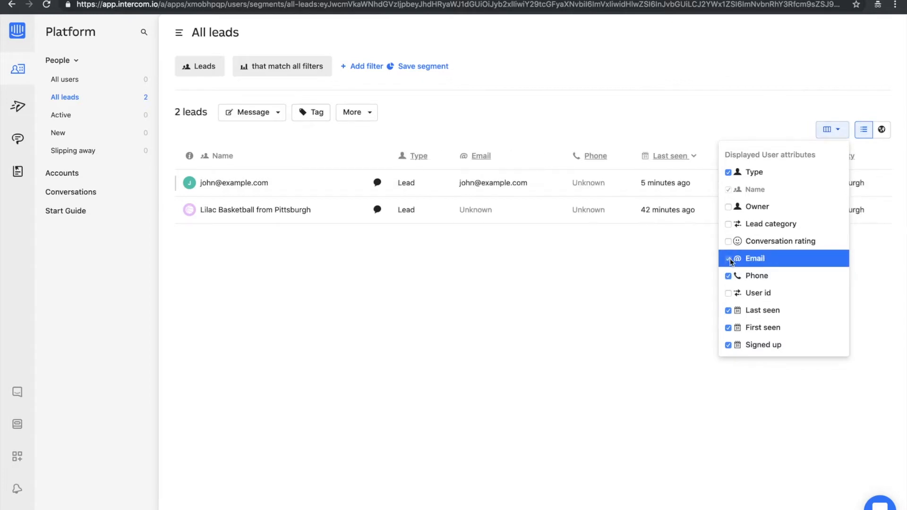
left_click(702, 90)
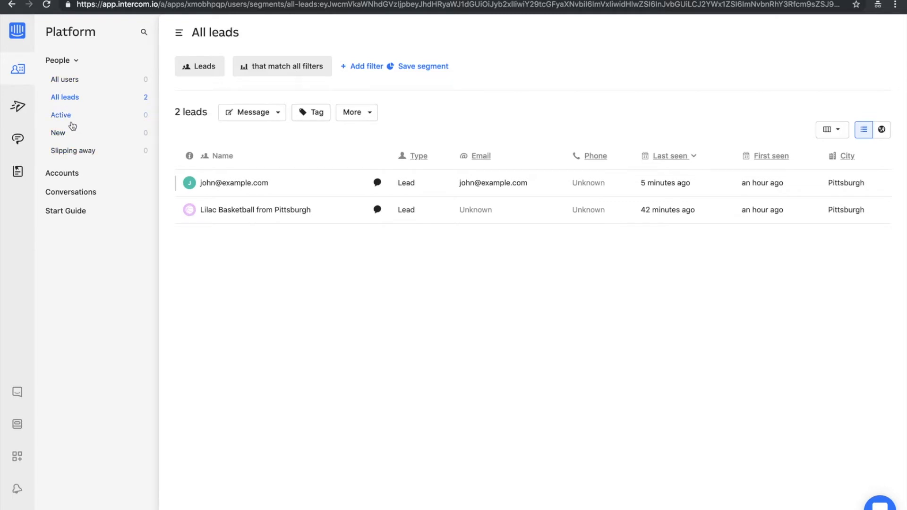
Open the visitor auto messages, then view the live welcome message on the Squarespace site and return to Intercom.
left_click(21, 112)
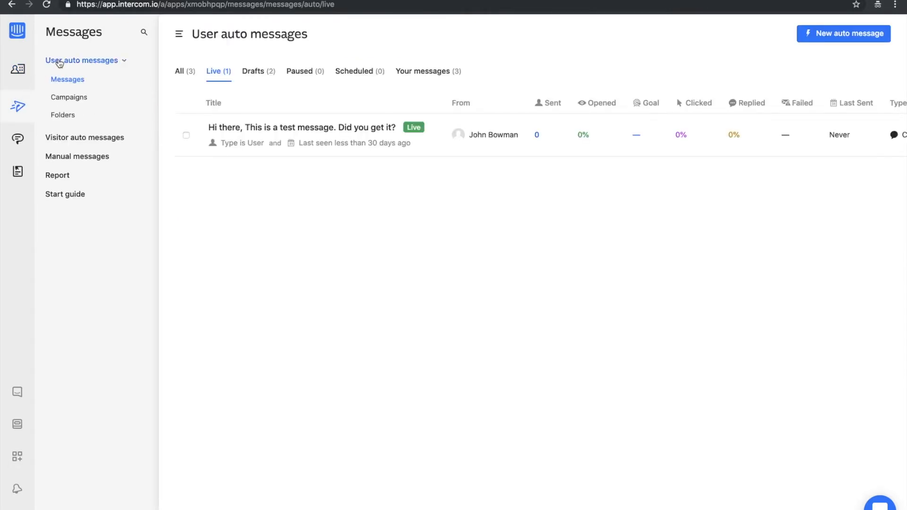
left_click(67, 141)
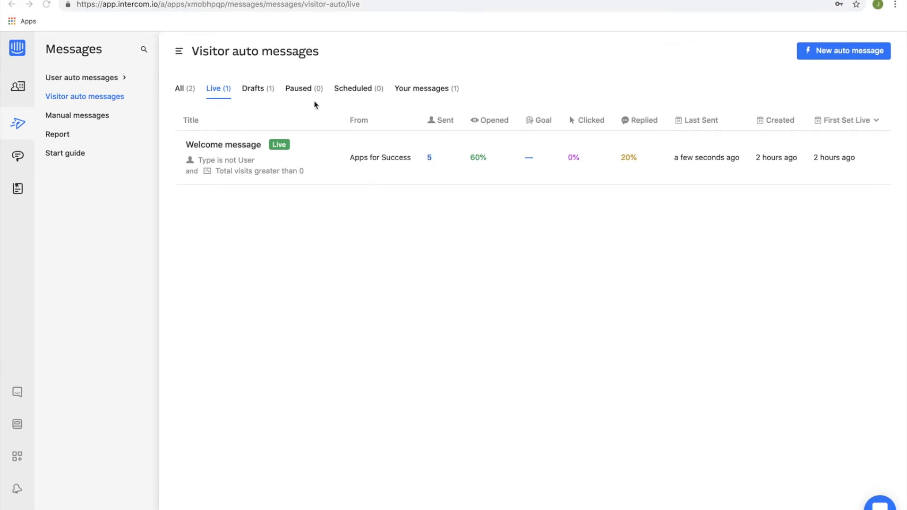
key("ctrl+Right")
left_click(155, 8)
type("https://chipmunk-hexagon-pegc.squarespace.com/")
key("Return")
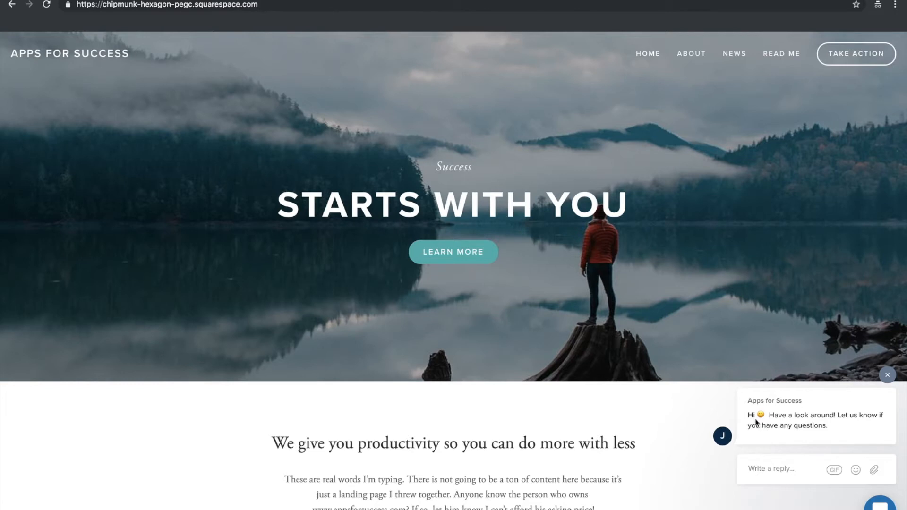
key("ctrl+Left")
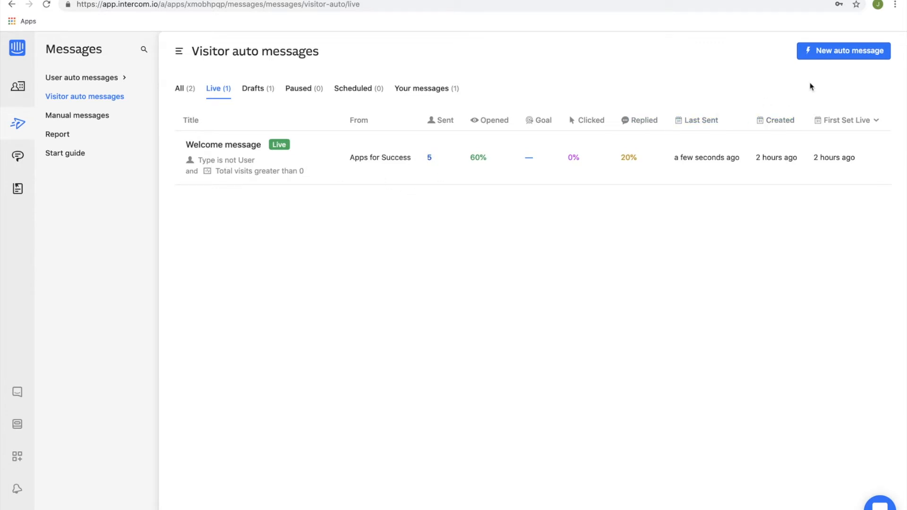
Create a new visitor auto message and review its sender and reply assignee options, keeping the current selections.
left_click(842, 57)
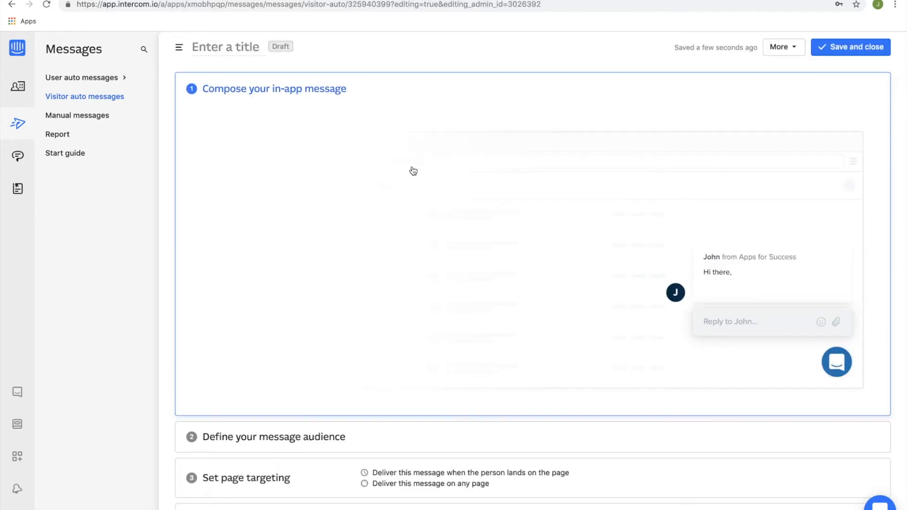
left_click(373, 151)
left_click(316, 146)
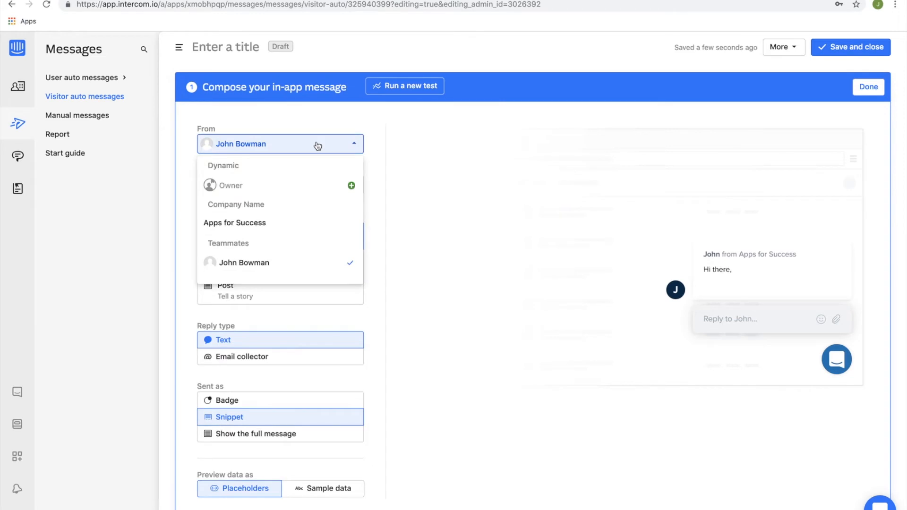
left_click(314, 122)
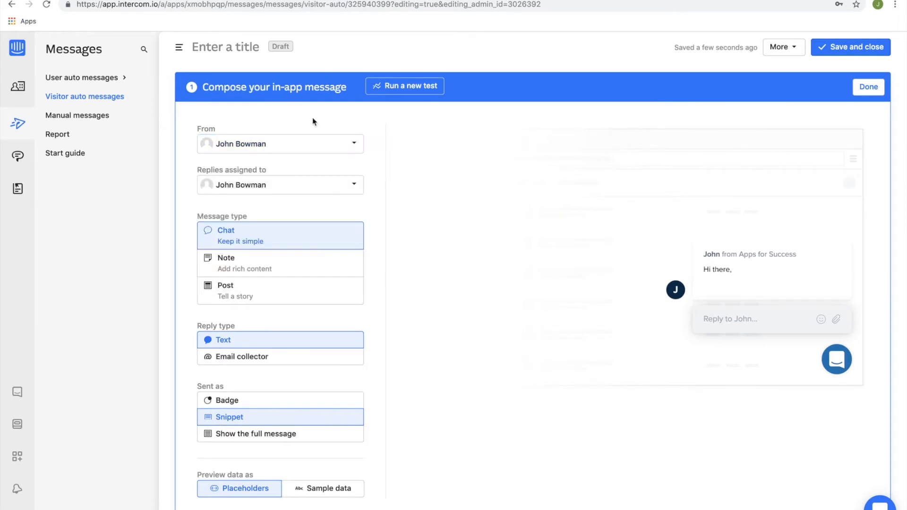
left_click(298, 191)
left_click(306, 165)
Try the Note and Post message types, and set the reply type of the post to Reactions.
left_click(325, 258)
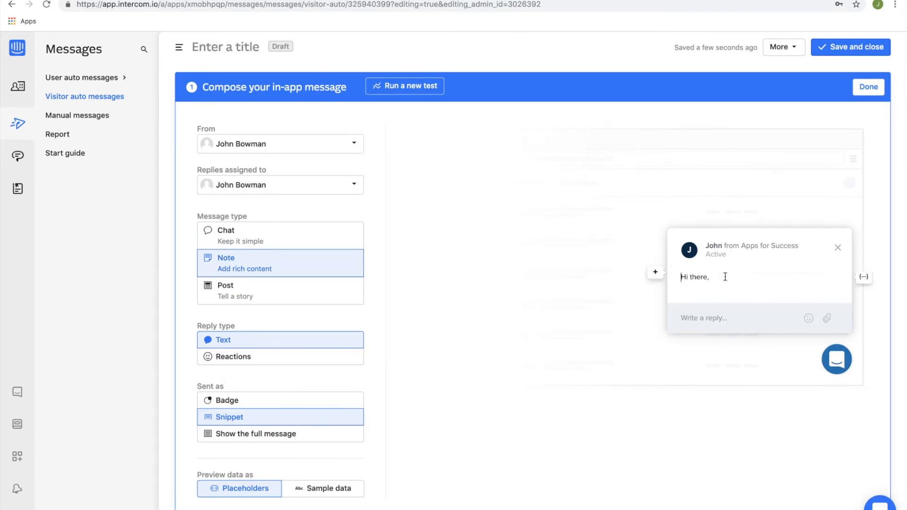
left_click(241, 286)
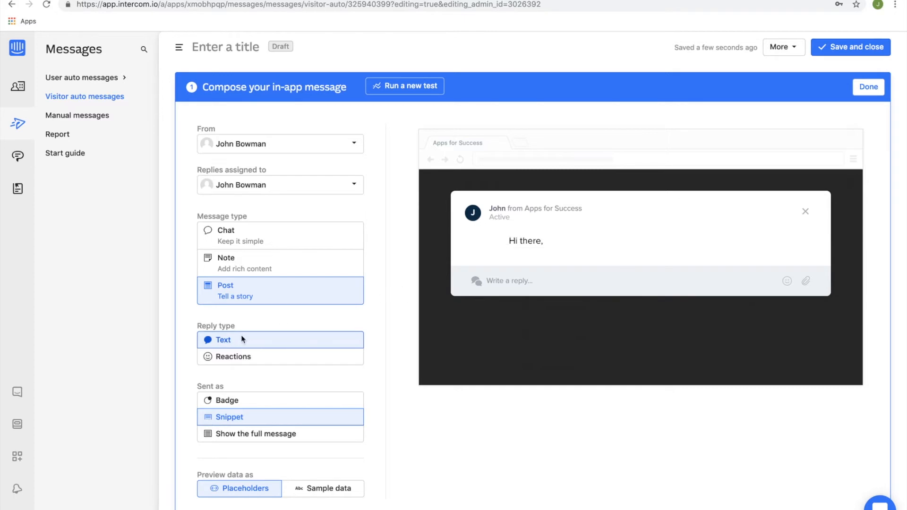
left_click(241, 361)
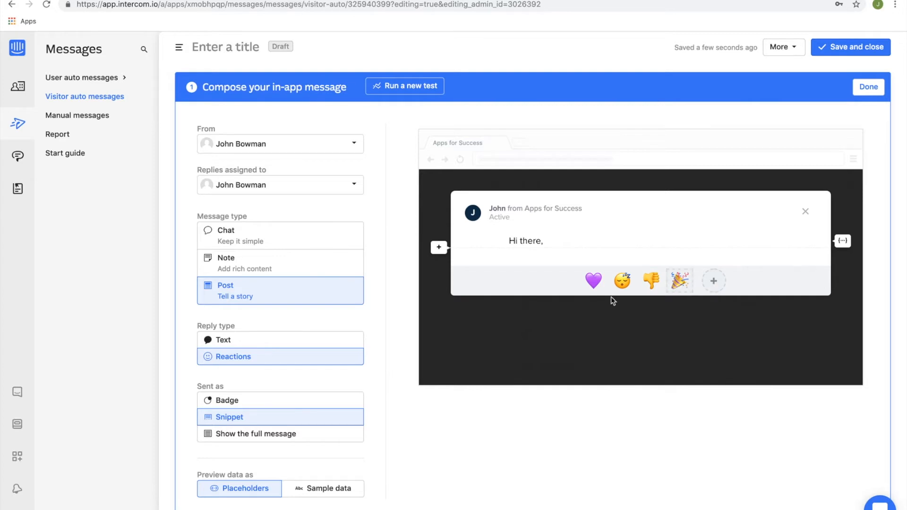
Preview the message sent as a Badge and a Snippet, and set it to show the full message.
left_click(238, 402)
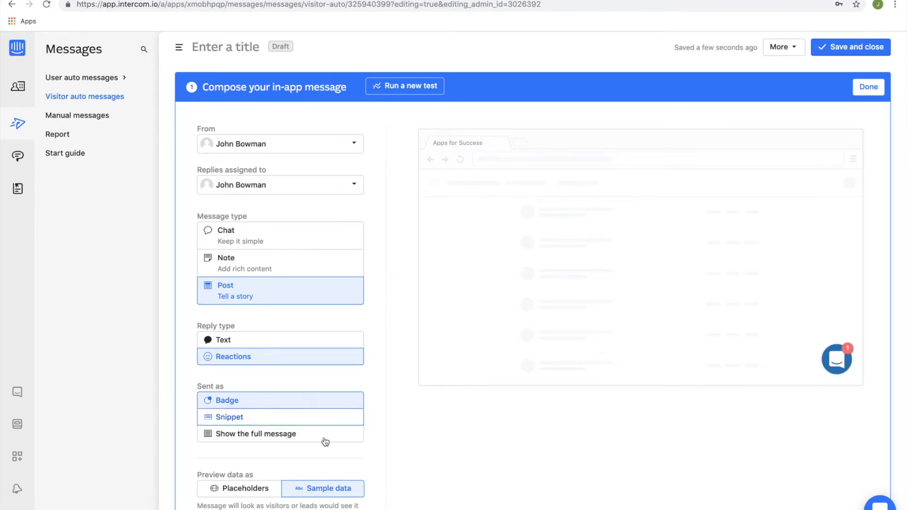
left_click(313, 420)
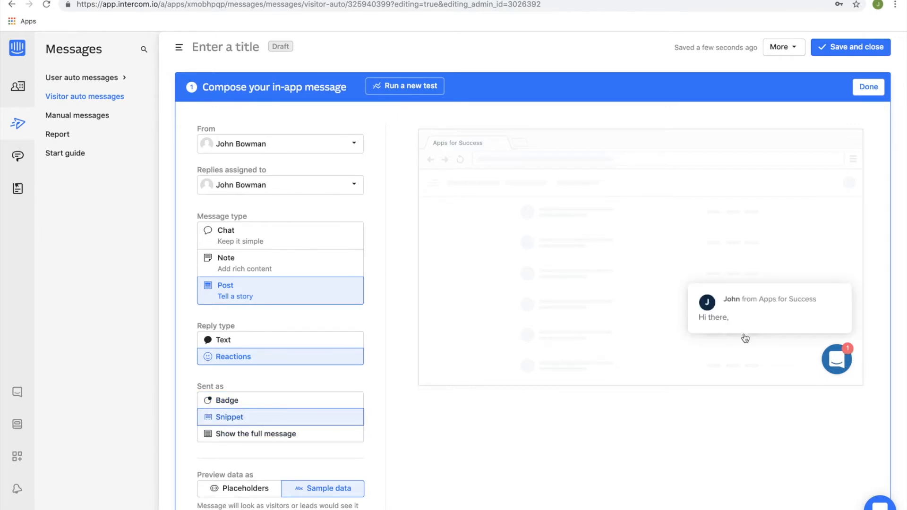
left_click(289, 434)
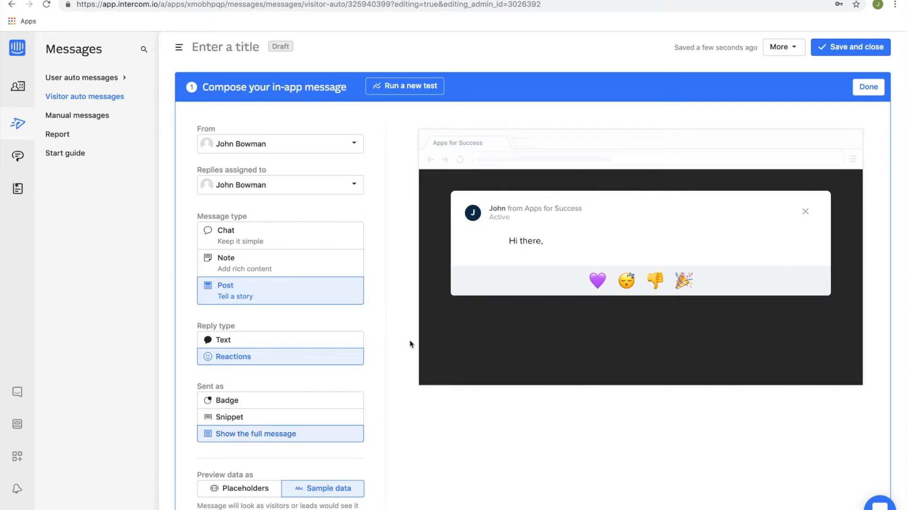
Set the reply type to Text and the message type to Note.
left_click(261, 339)
left_click(276, 262)
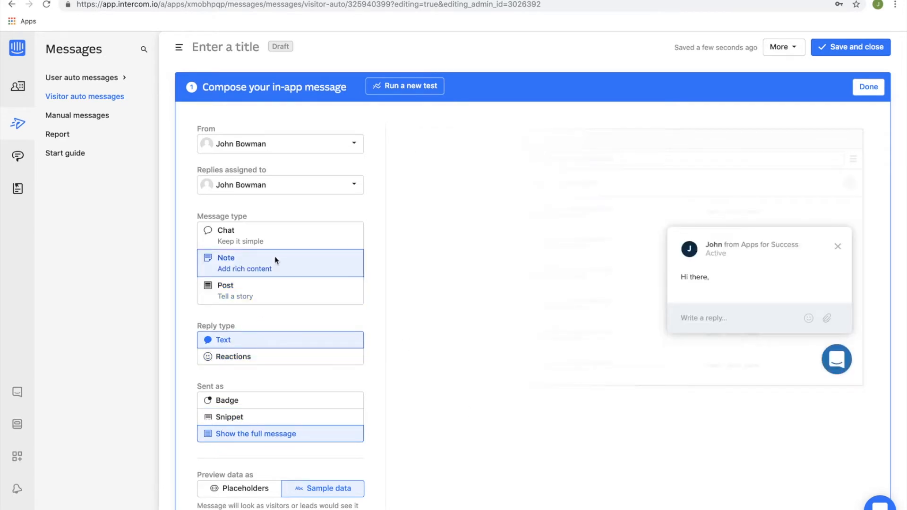
scroll(359, 398, "down", 1)
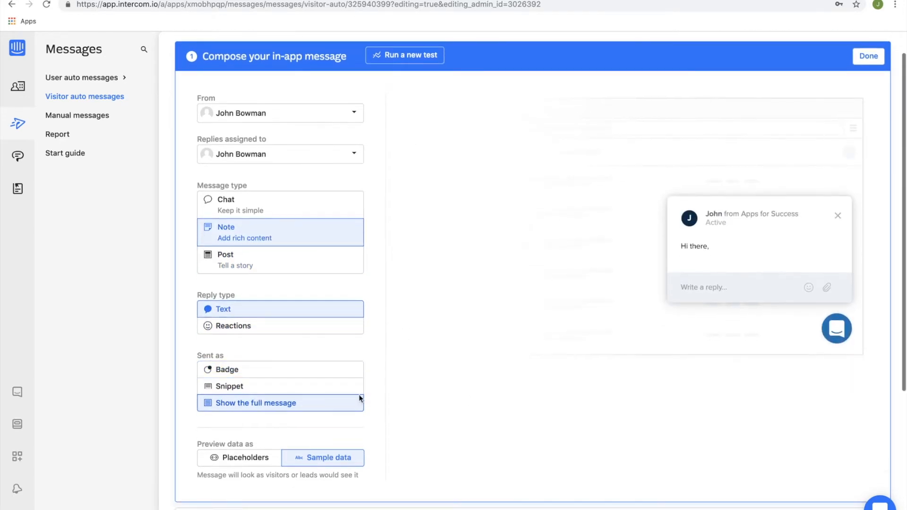
scroll(359, 399, "down", 5)
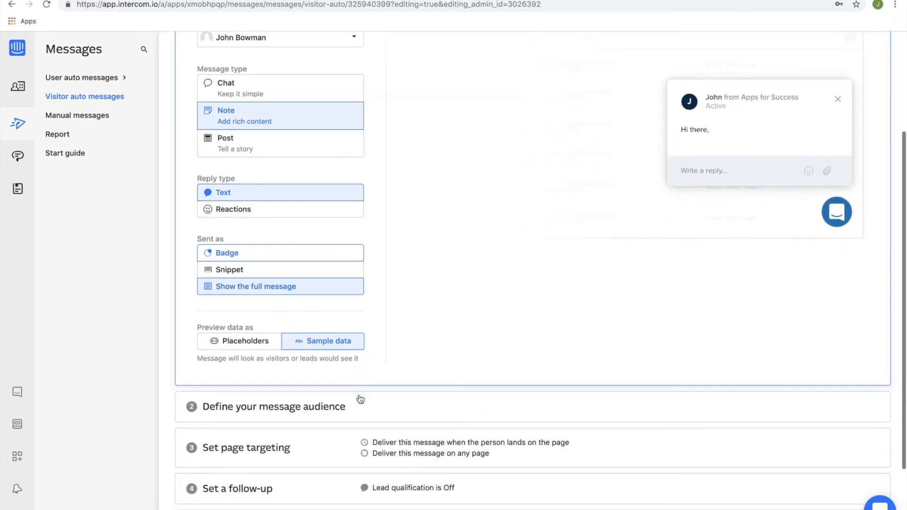
scroll(360, 397, "down", 1)
scroll(344, 316, "up", 6)
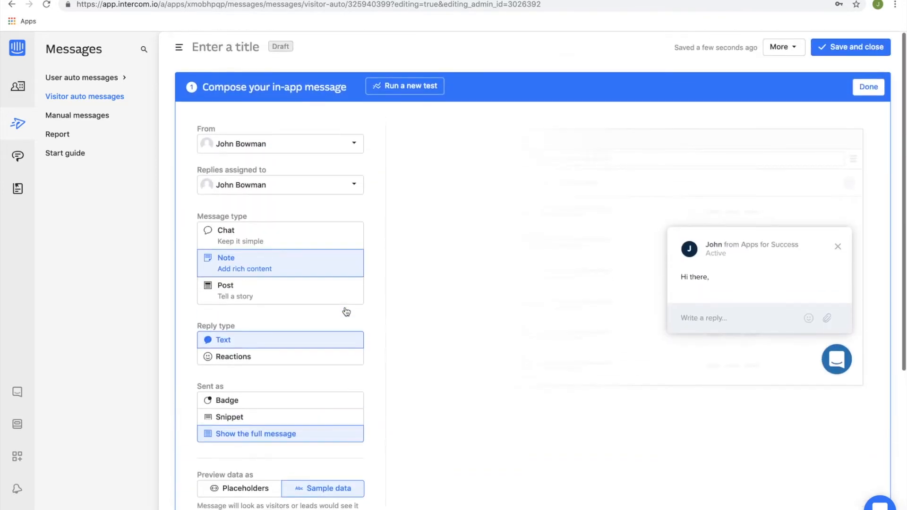
Finish composing the in-app message and open its audience definition.
left_click(869, 87)
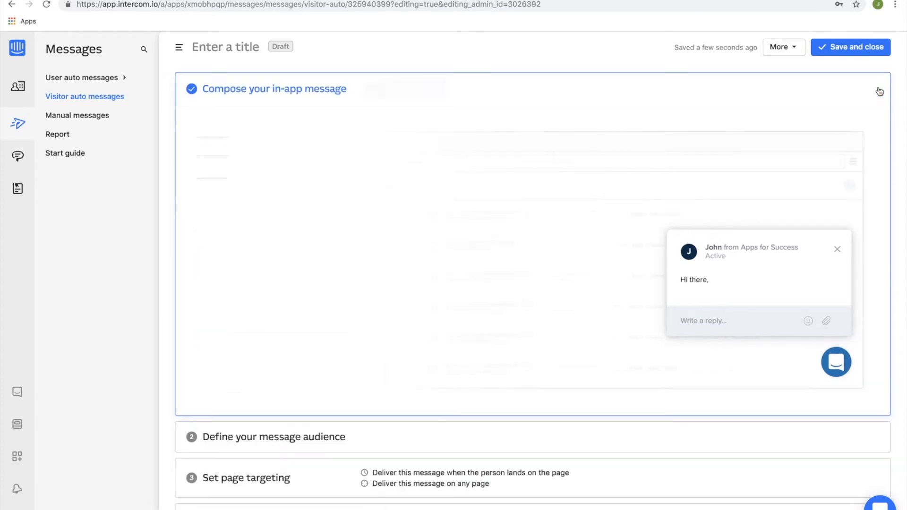
left_click(320, 442)
scroll(362, 391, "down", 6)
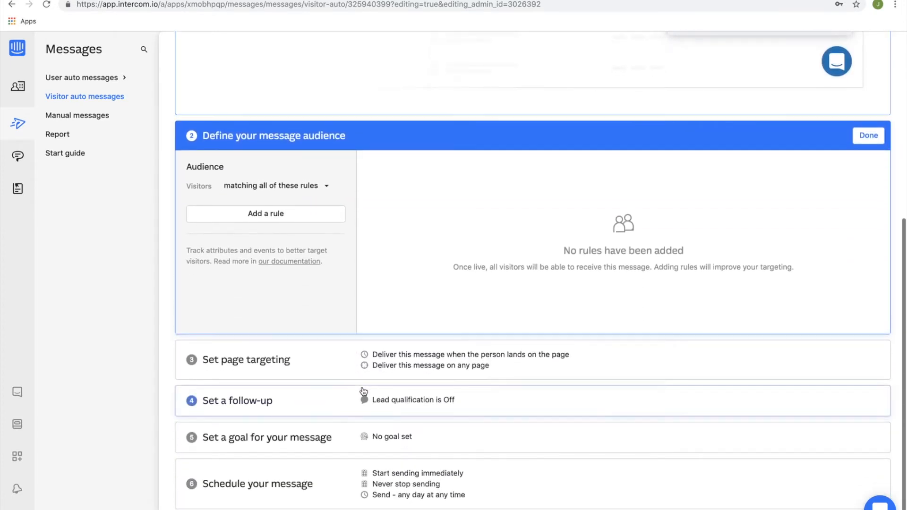
Open the people list in a new tab, show the active leads and open the attributes available for filtering.
right_click(17, 91)
left_click(35, 95)
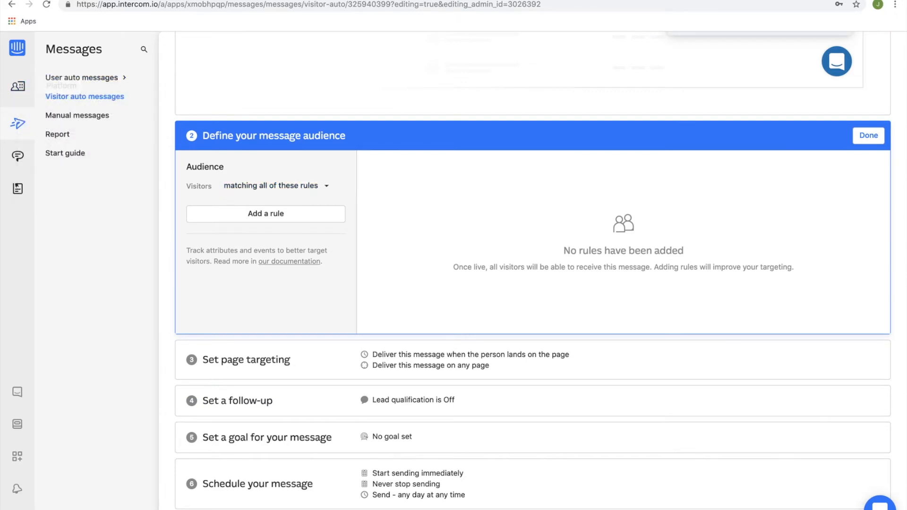
left_click(201, 1)
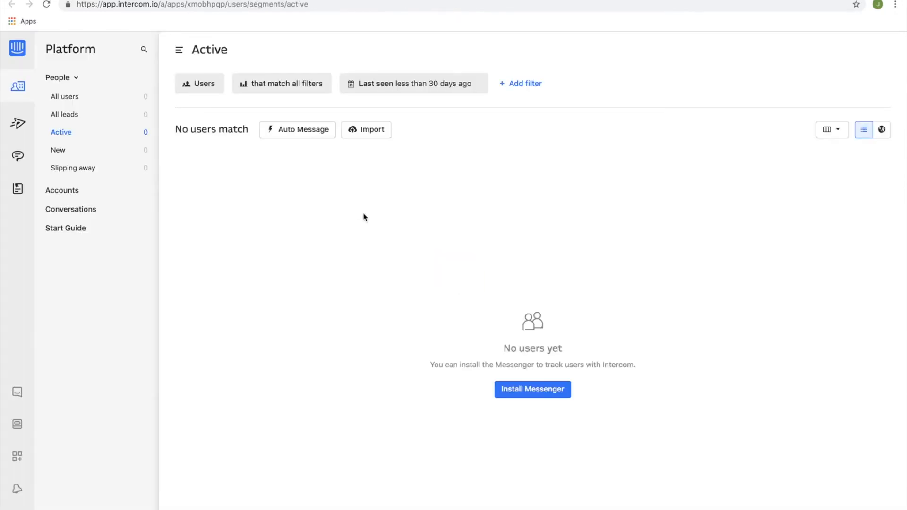
left_click(200, 89)
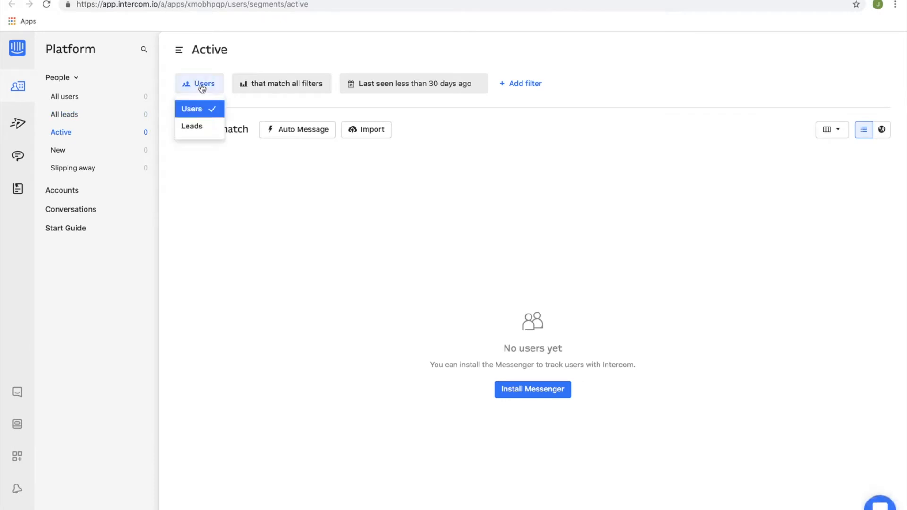
left_click(199, 124)
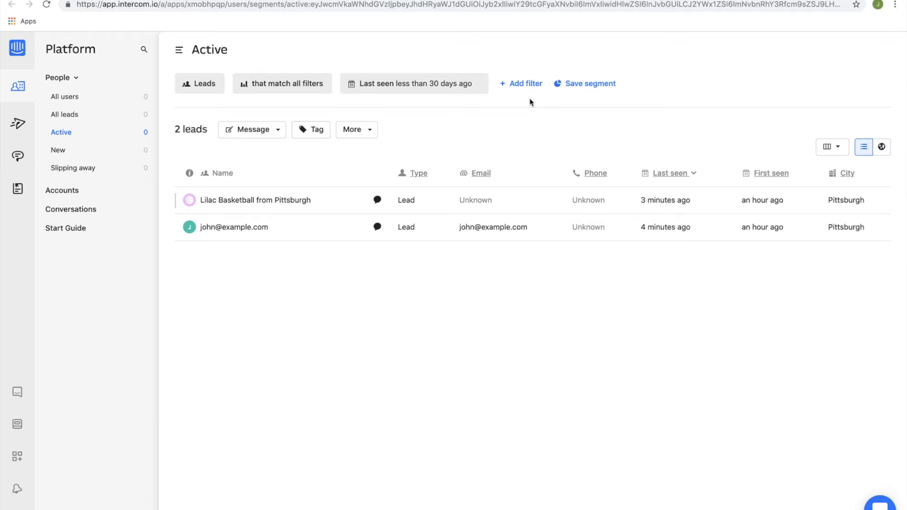
left_click(526, 85)
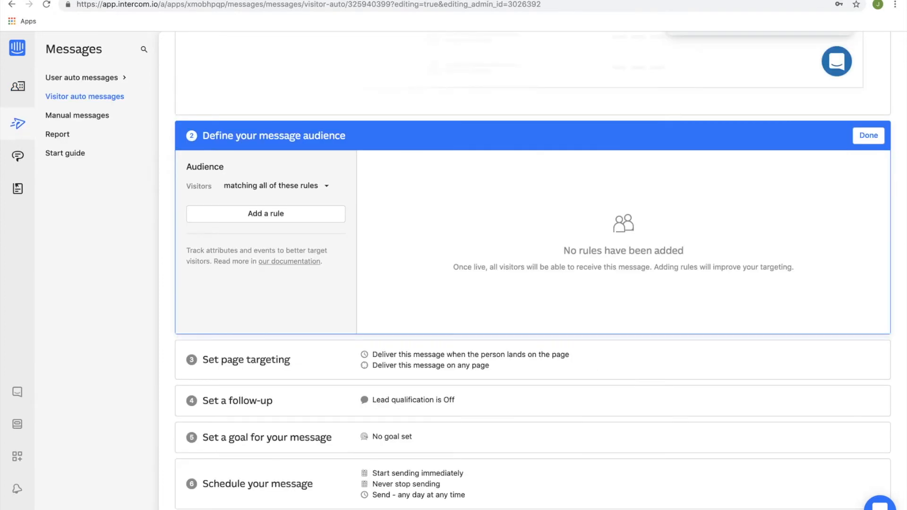
Add a Last seen audience rule with the relative "more than" condition.
left_click(290, 217)
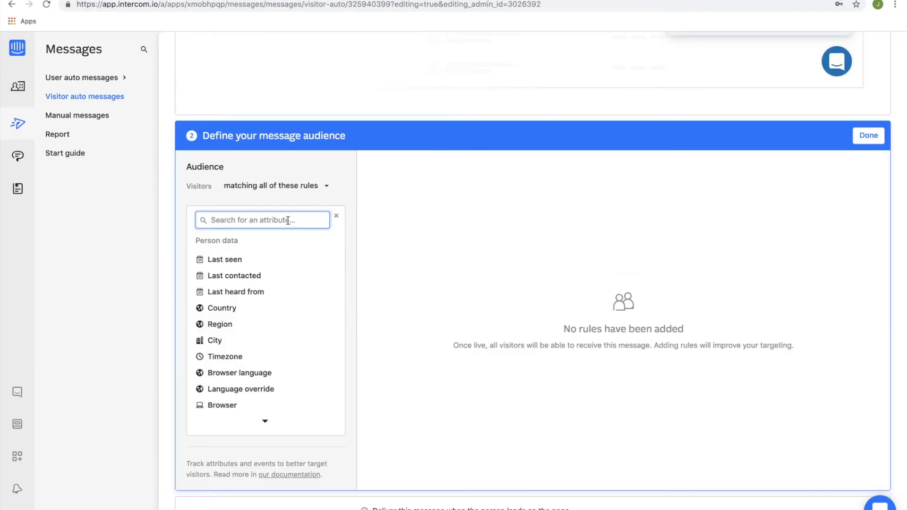
left_click(249, 261)
left_click(235, 239)
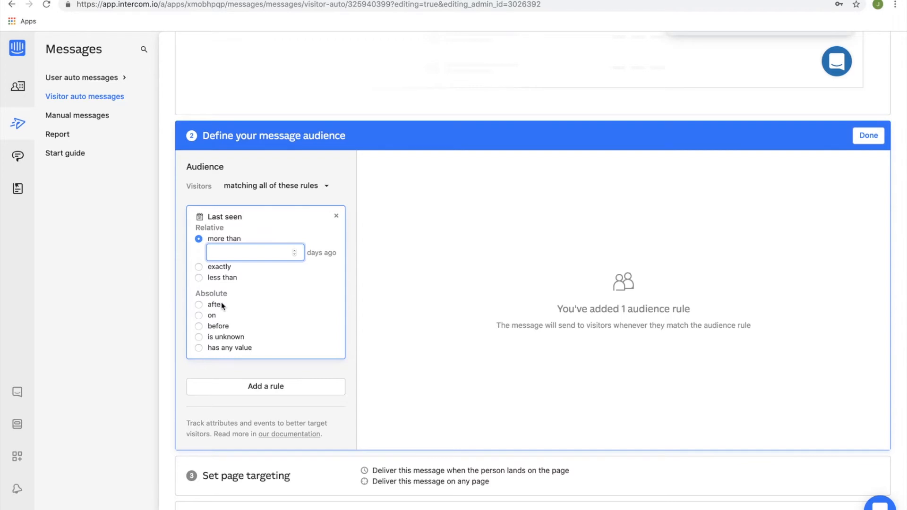
scroll(222, 306, "down", 1)
Examine the full list of person attributes available for a second audience rule, and close it without adding one.
left_click(271, 367)
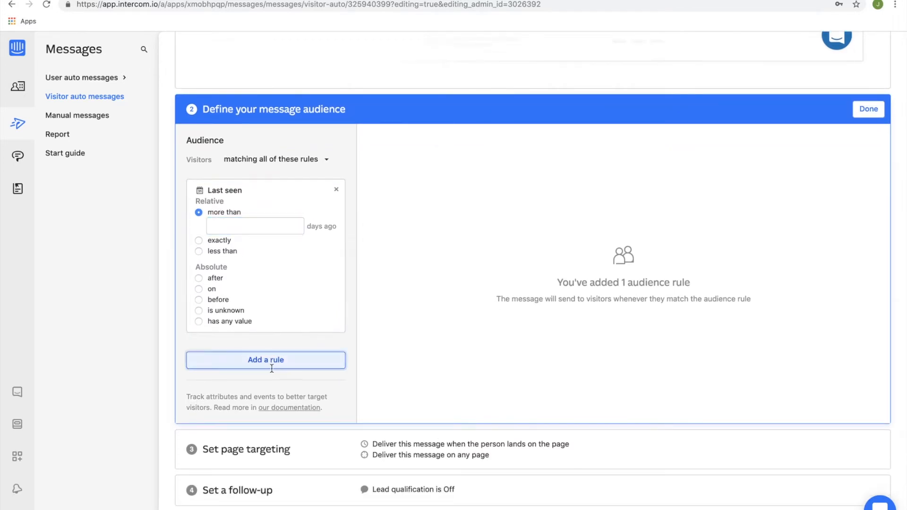
scroll(265, 418, "down", 4)
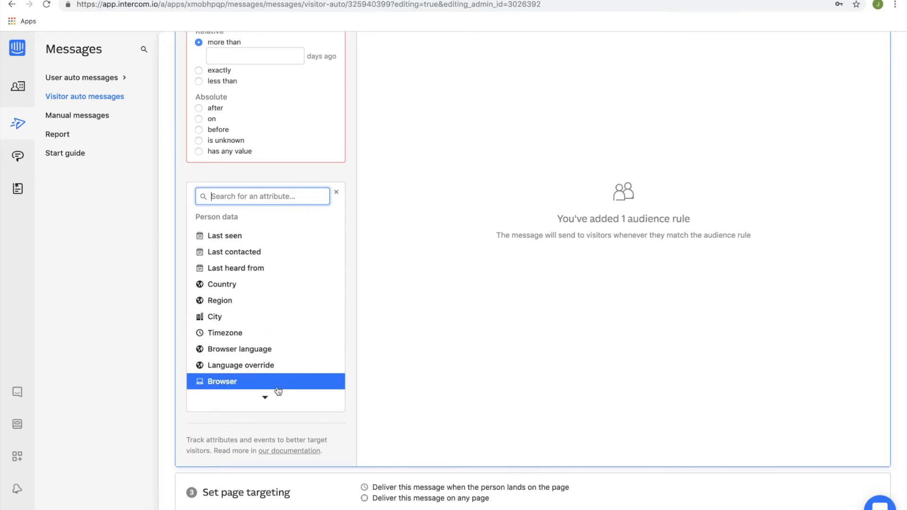
left_click(265, 397)
scroll(281, 354, "down", 5)
scroll(294, 229, "up", 2)
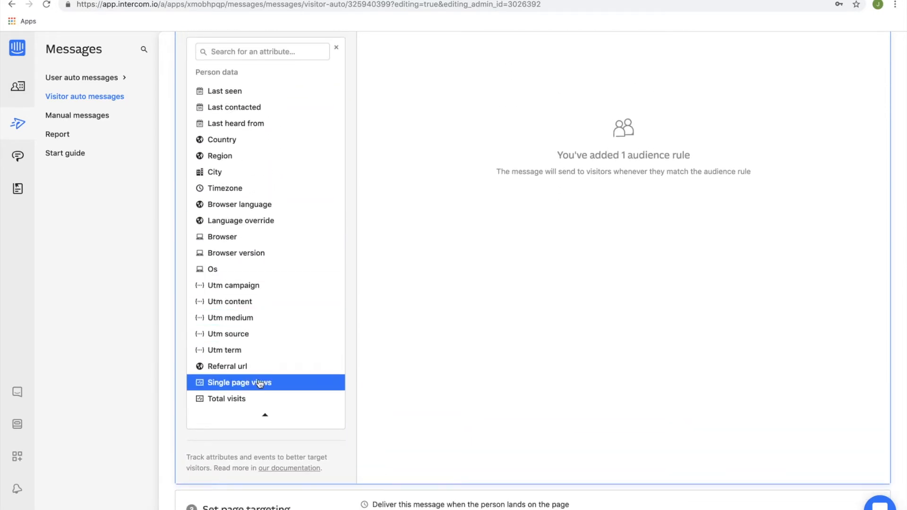
scroll(259, 397, "up", 1)
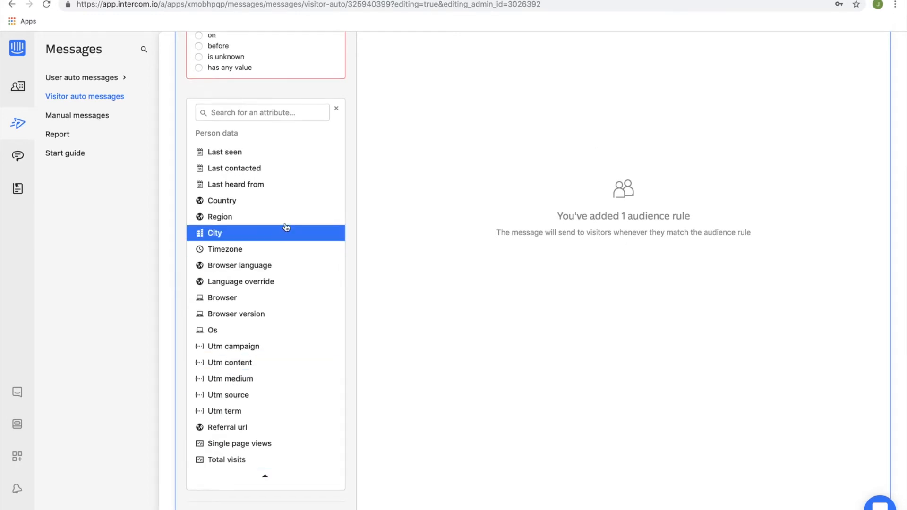
scroll(324, 178, "up", 1)
left_click(336, 143)
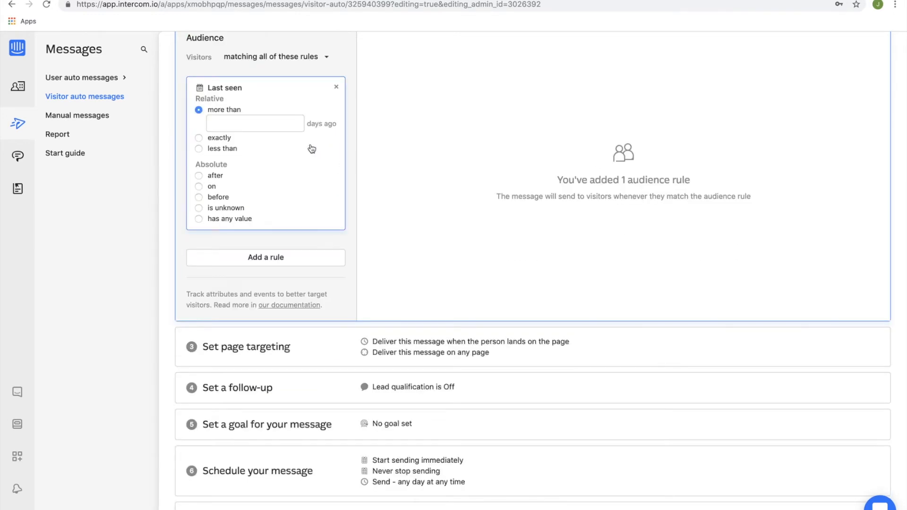
Remove the Last seen rule and complete the audience definition without any rules.
scroll(310, 148, "up", 1)
left_click(338, 111)
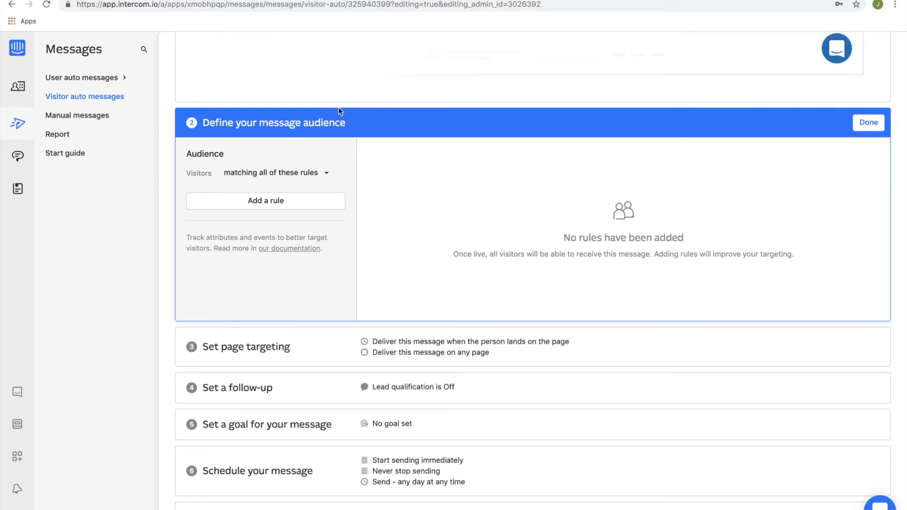
left_click(868, 122)
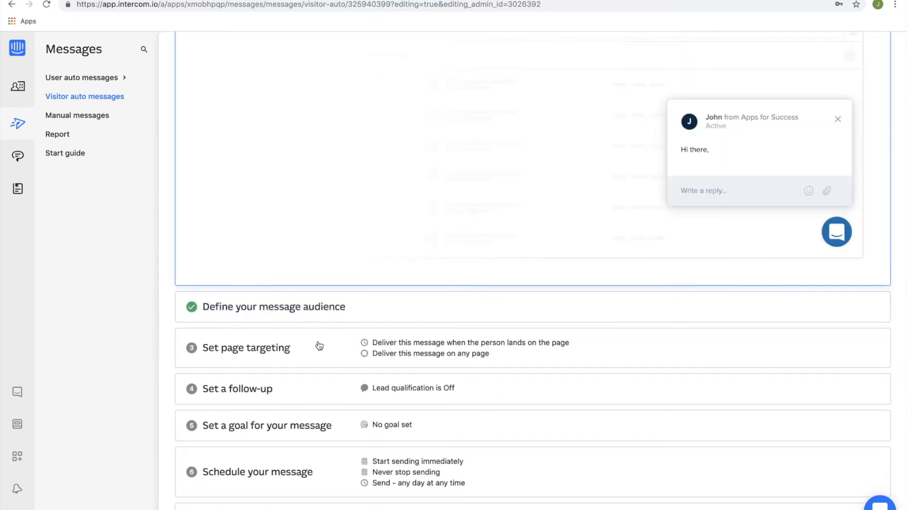
Complete page targeting with delivery when the user lands on any page, and complete the follow-up with automatic qualification off.
left_click(291, 356)
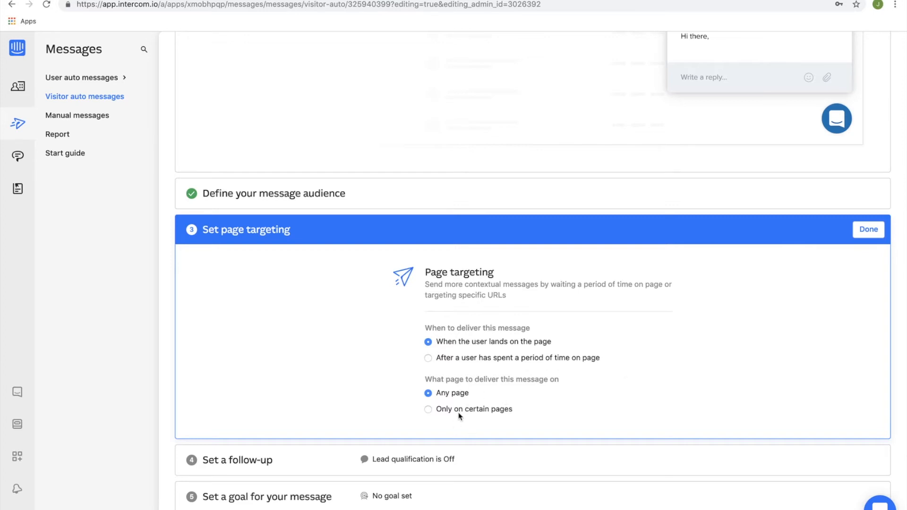
left_click(868, 230)
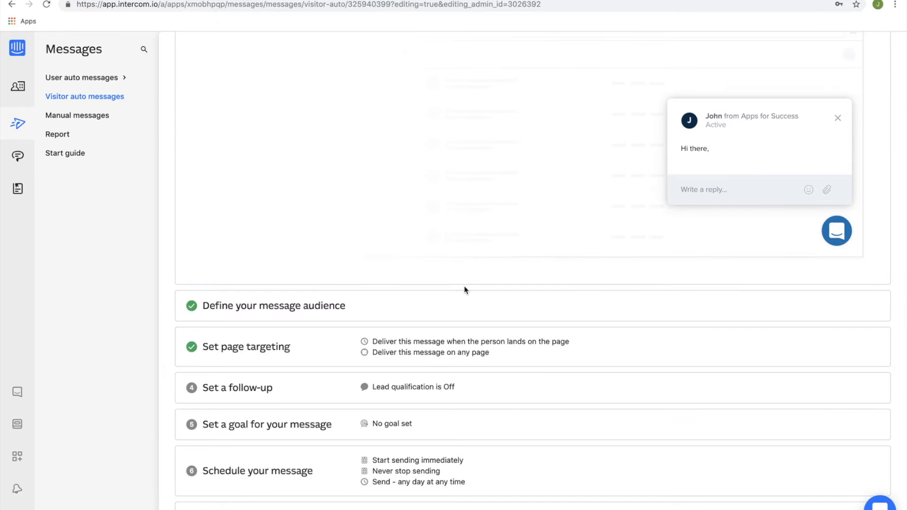
left_click(277, 395)
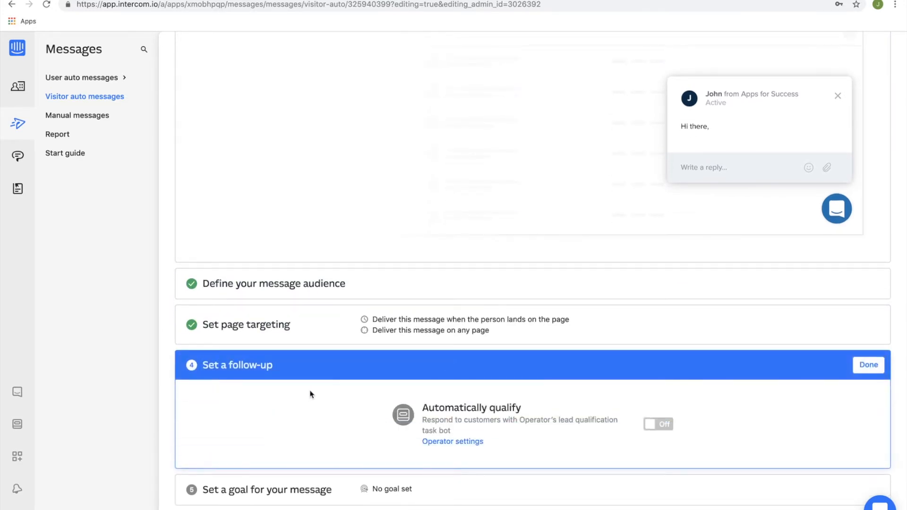
mouse_move(656, 425)
left_click(858, 368)
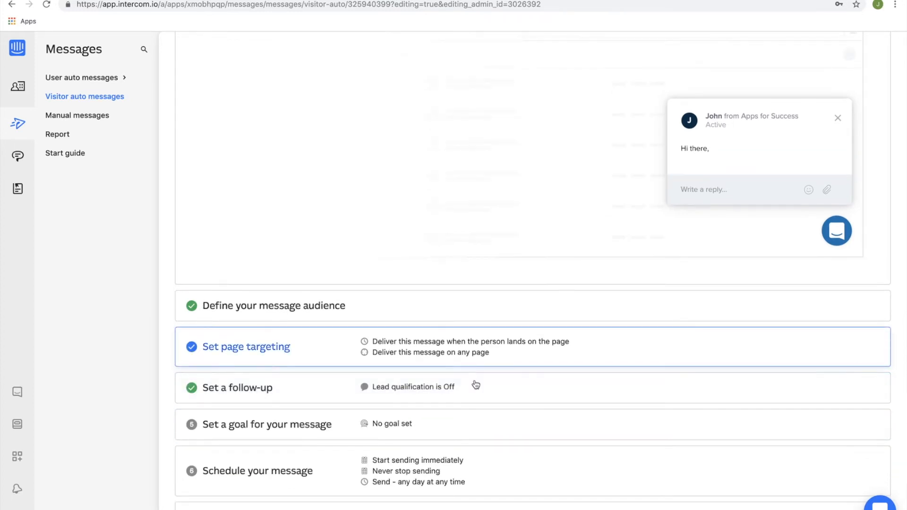
Review the attributes available for the message goal and complete the goal section without setting one.
left_click(286, 423)
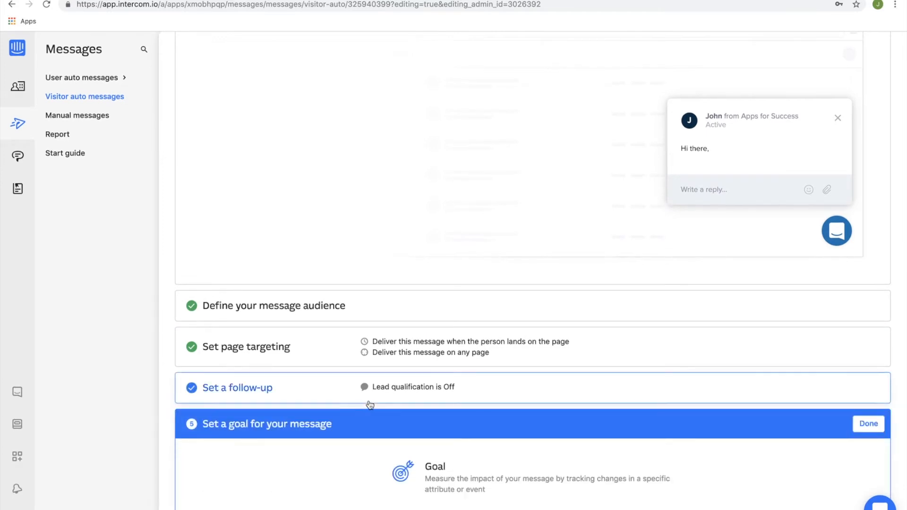
left_click(474, 414)
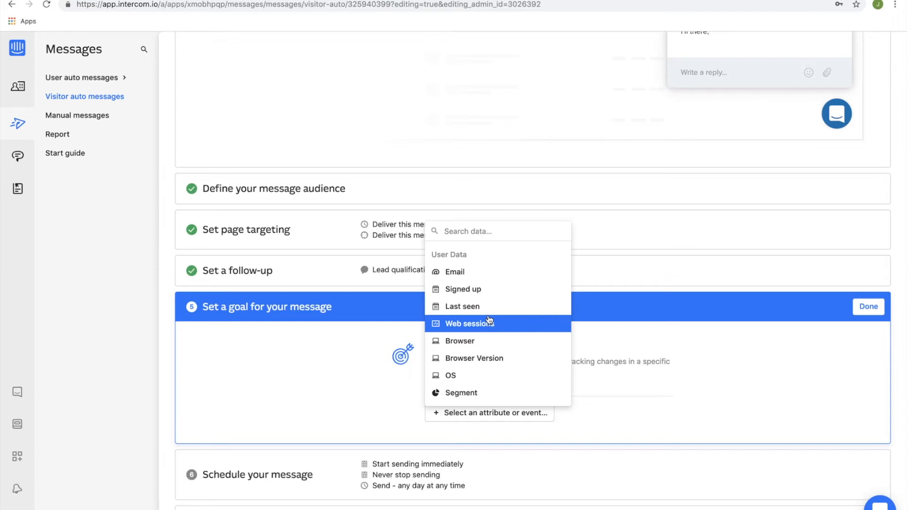
scroll(324, 371, "down", 1)
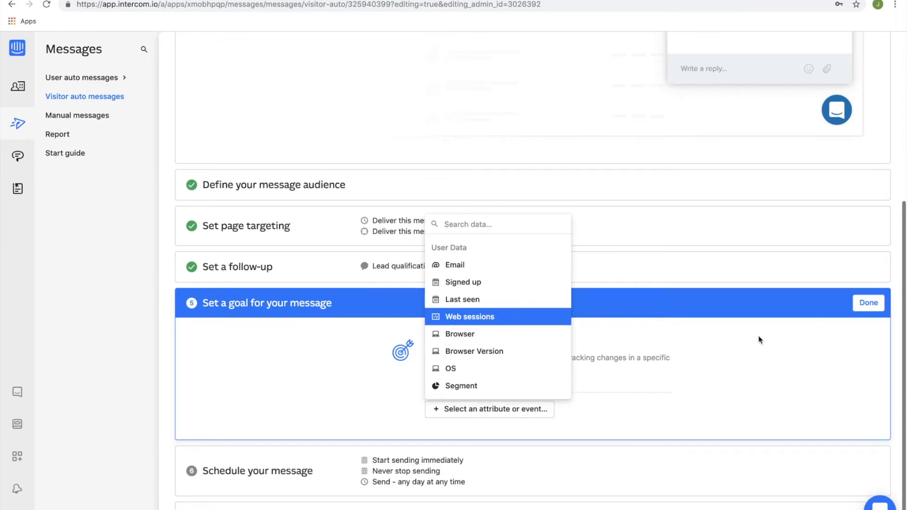
left_click(864, 305)
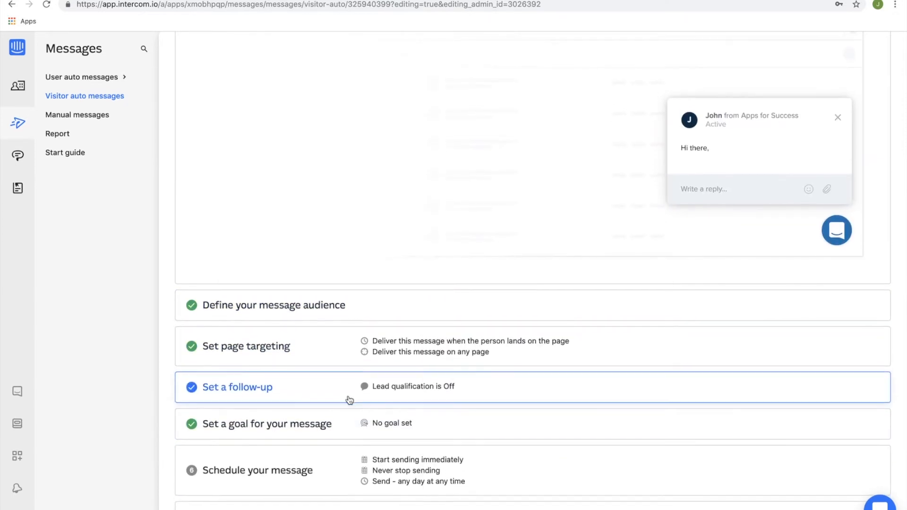
Complete the message schedule with sending started immediately, never stopped, and allowed any day at any time.
left_click(283, 470)
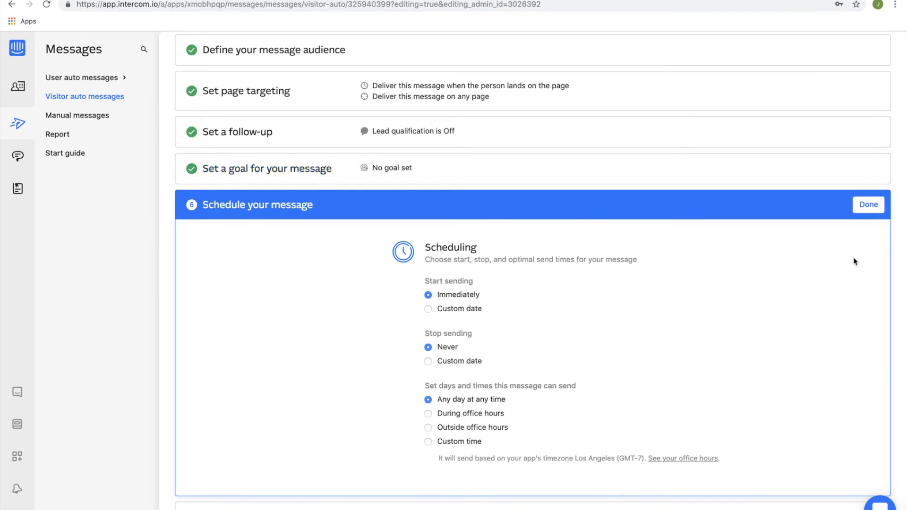
left_click(868, 204)
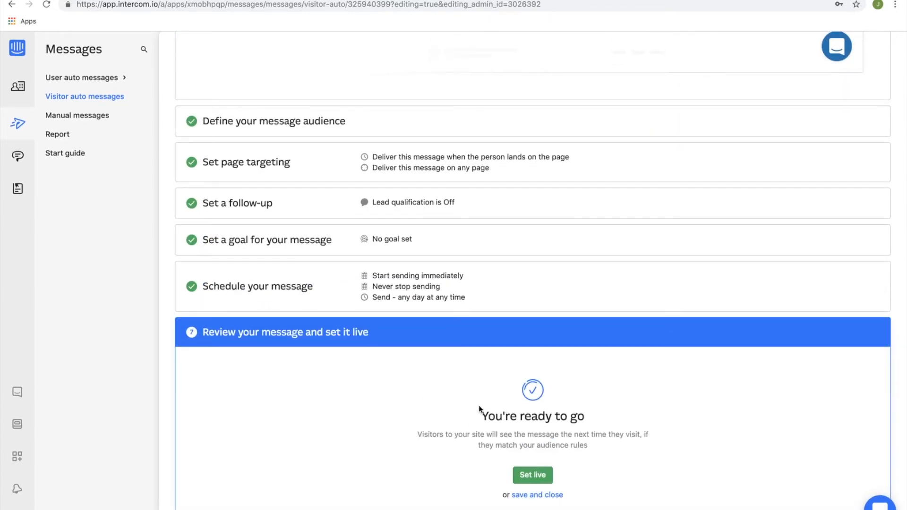
scroll(421, 285, "up", 7)
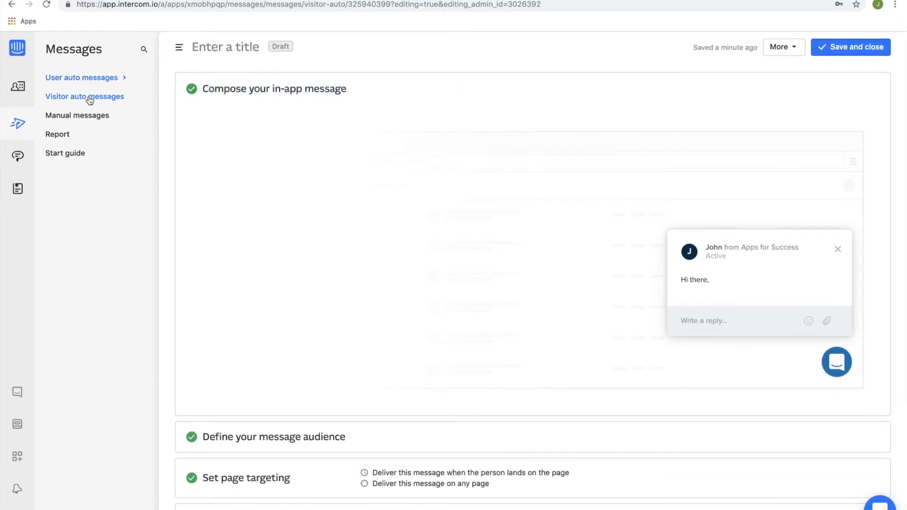
Leave the draft without saving its changes to view the manual messages, and open the messages report.
left_click(89, 121)
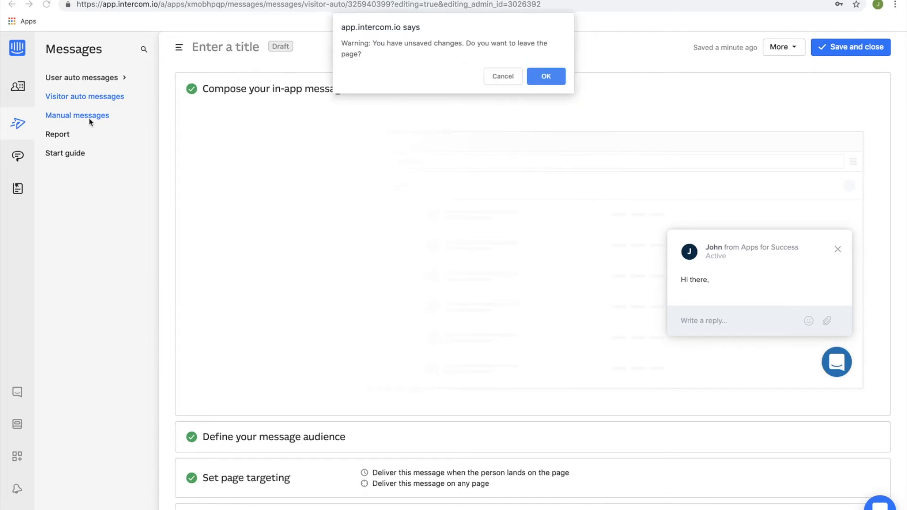
left_click(562, 80)
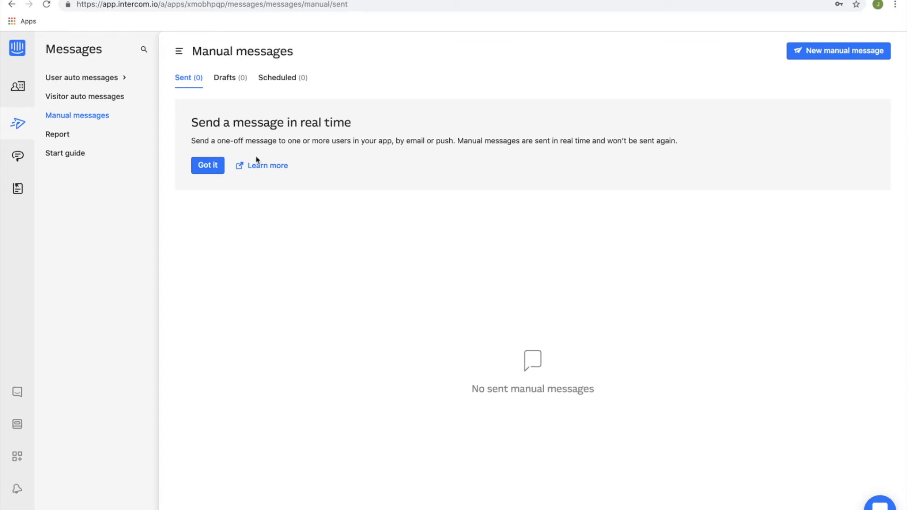
left_click(72, 136)
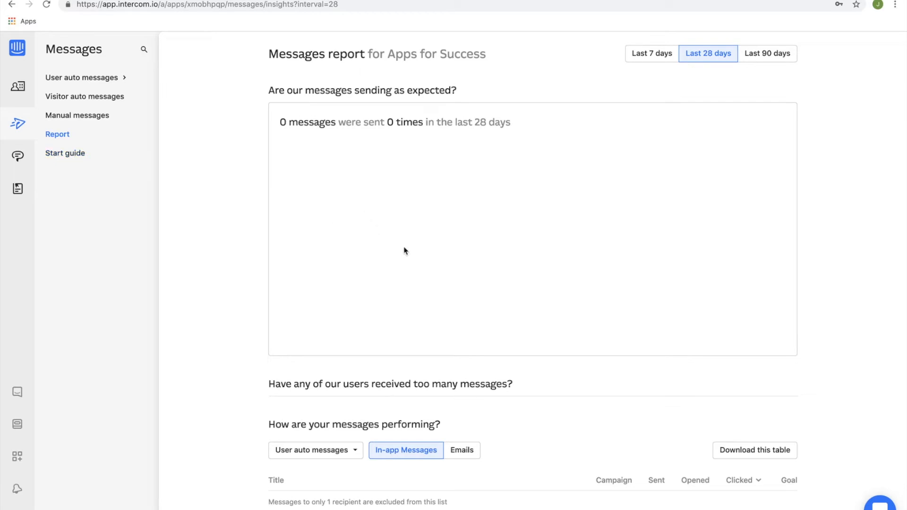
Open the start guide for Messages and look through its example and tutorials.
left_click(71, 155)
scroll(318, 233, "down", 3)
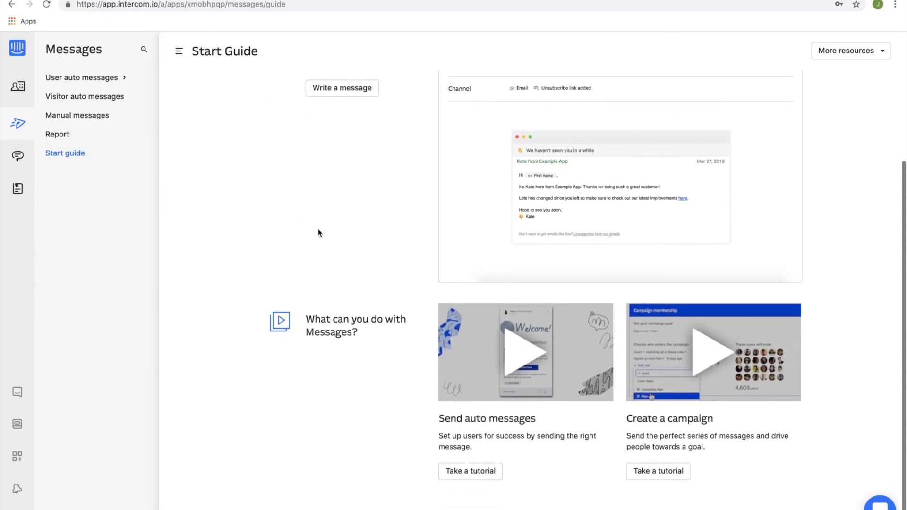
scroll(318, 233, "up", 3)
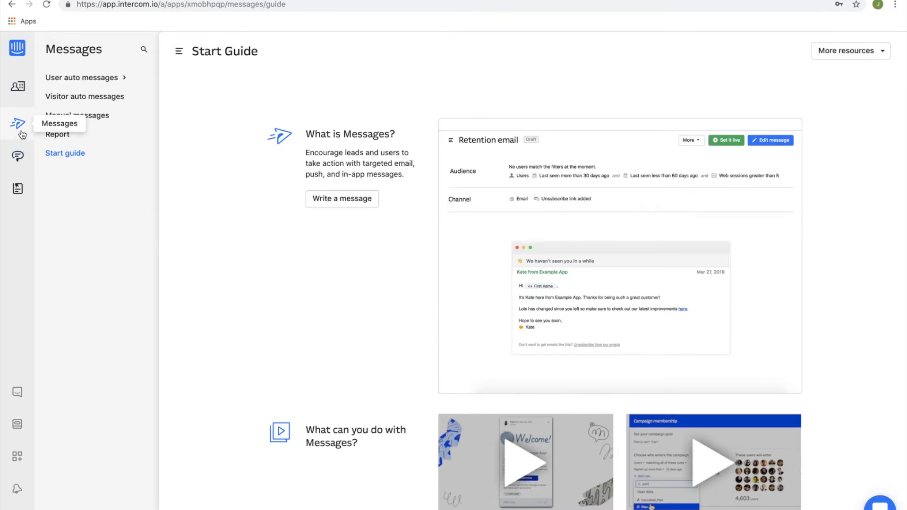
Open the Inbox and show all conversations.
left_click(15, 162)
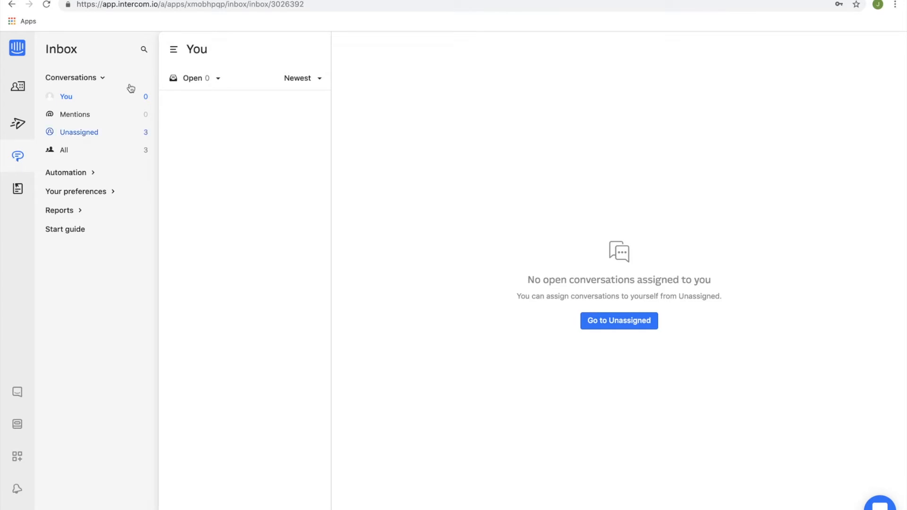
left_click(89, 150)
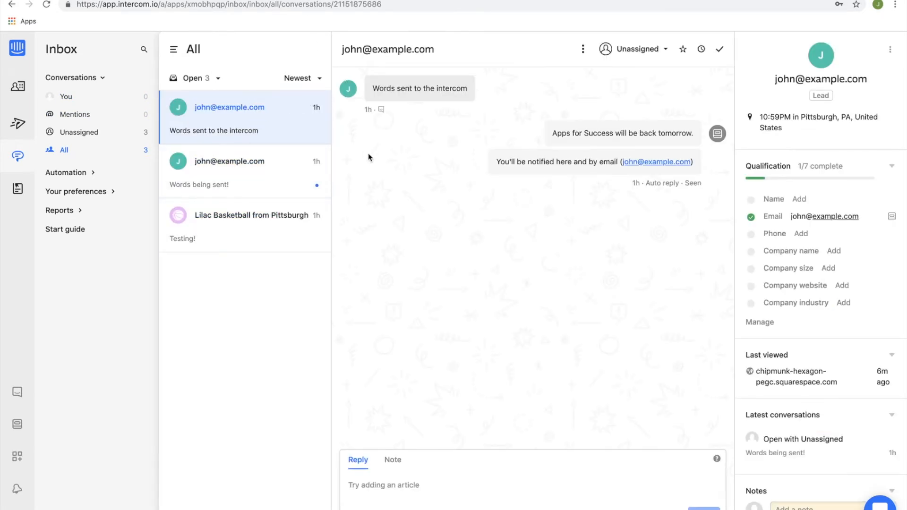
Switch to the Squarespace site and send "Hey, I need some help!" in the chat messenger.
key("ctrl+Right")
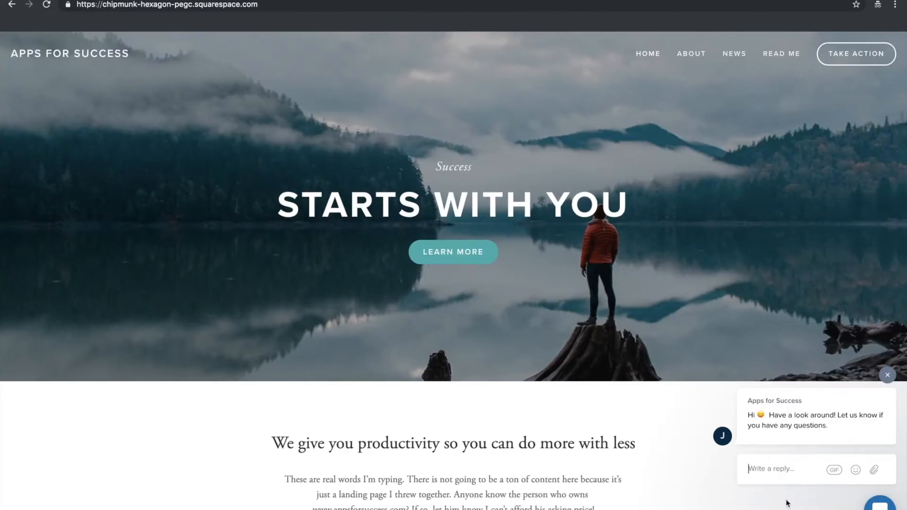
type("Hey, I need some help")
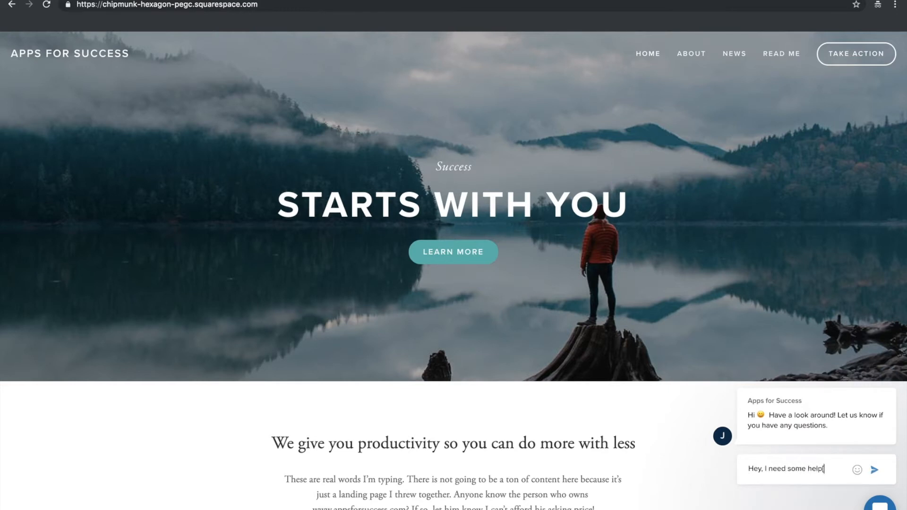
type("!")
key("Return")
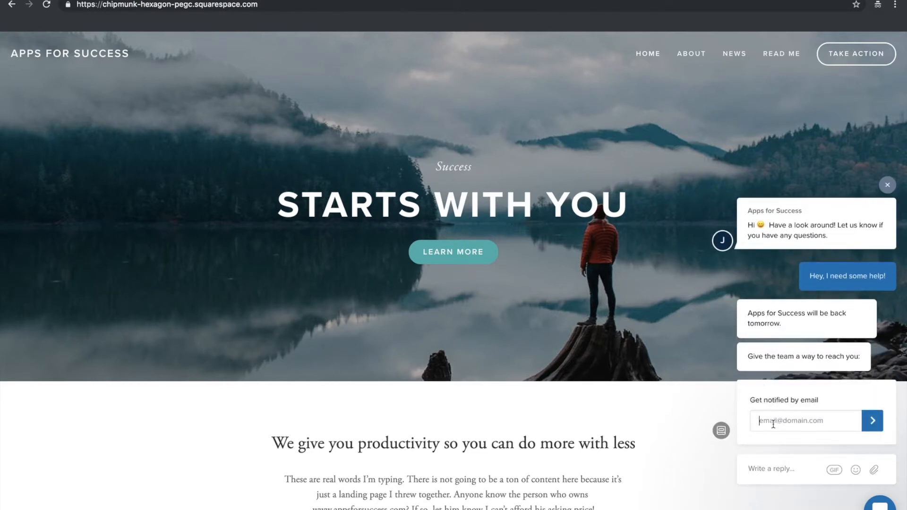
Submit the visitor's email for notifications and send the chat message "What's the deal wtih apps succes?".
type("john+2@example.com")
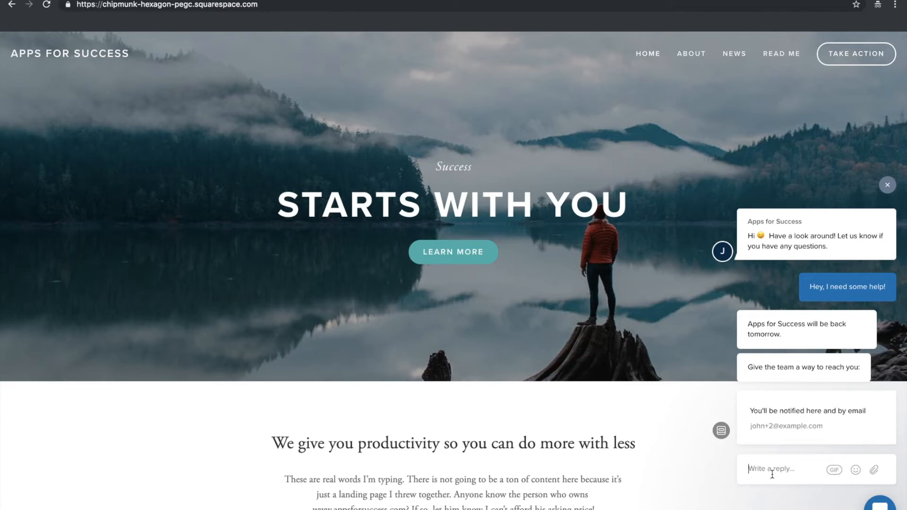
type("What's the deal wtih app")
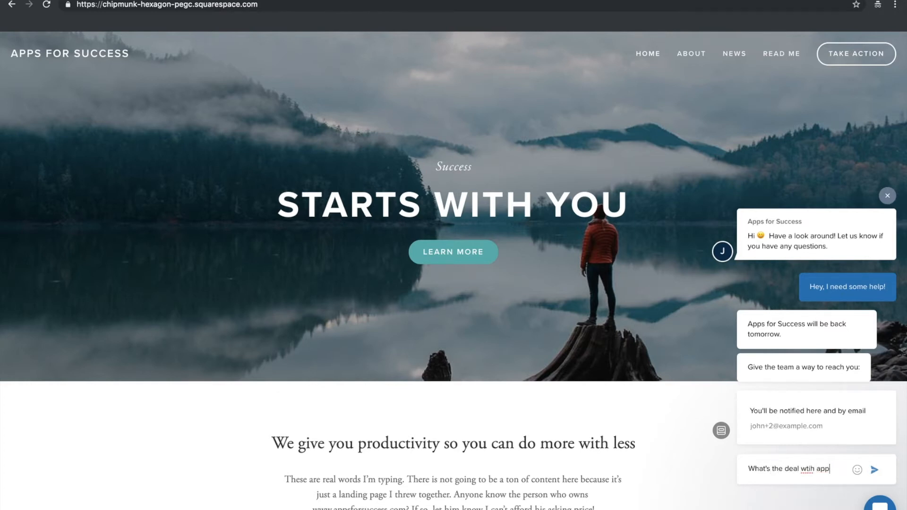
type("s succes?")
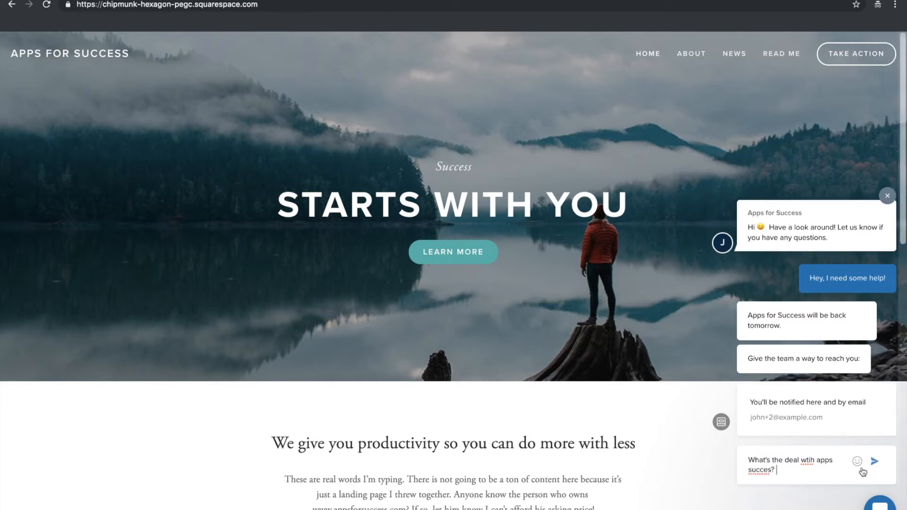
key("Return")
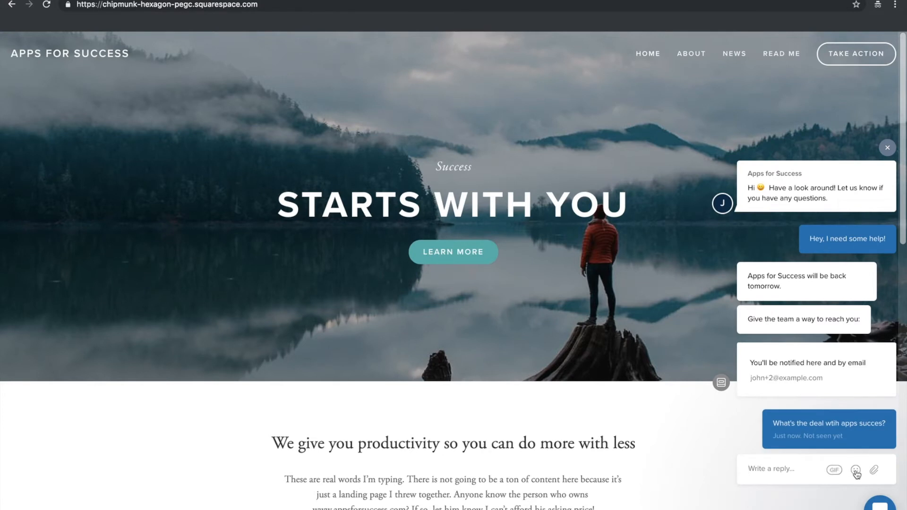
Send a grinning face emoji and the GIF of a smiling white dog in the chat.
left_click(856, 470)
left_click(778, 413)
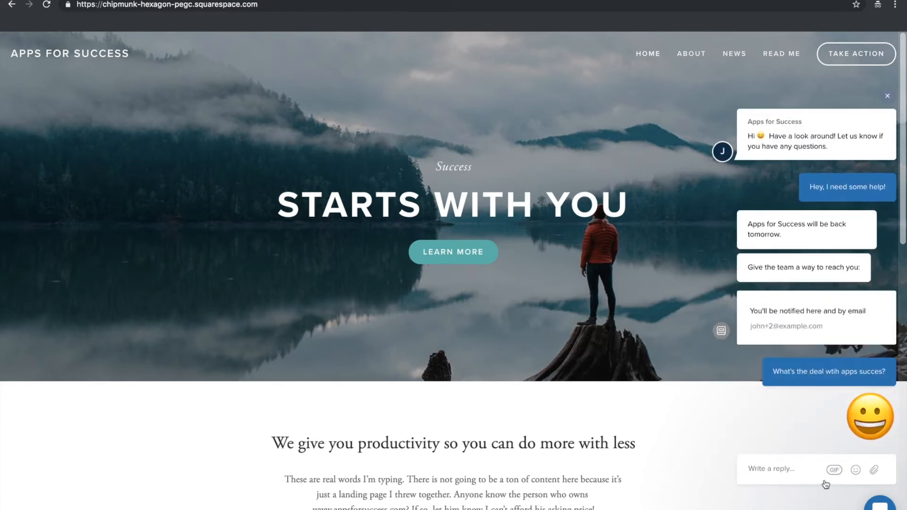
left_click(835, 470)
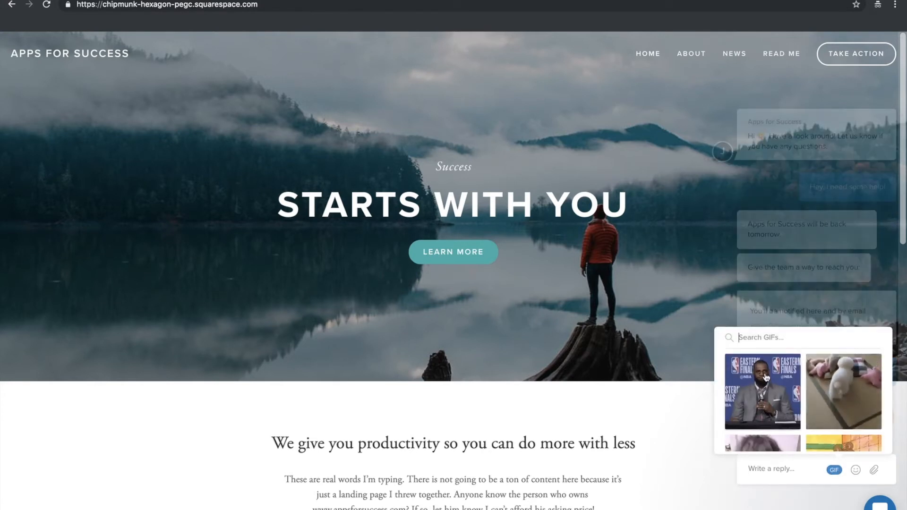
scroll(769, 369, "down", 5)
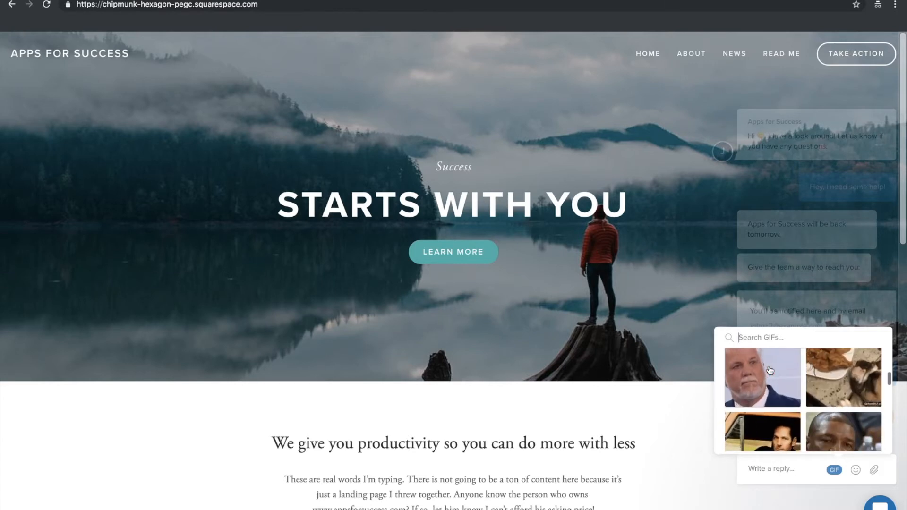
scroll(769, 370, "down", 6)
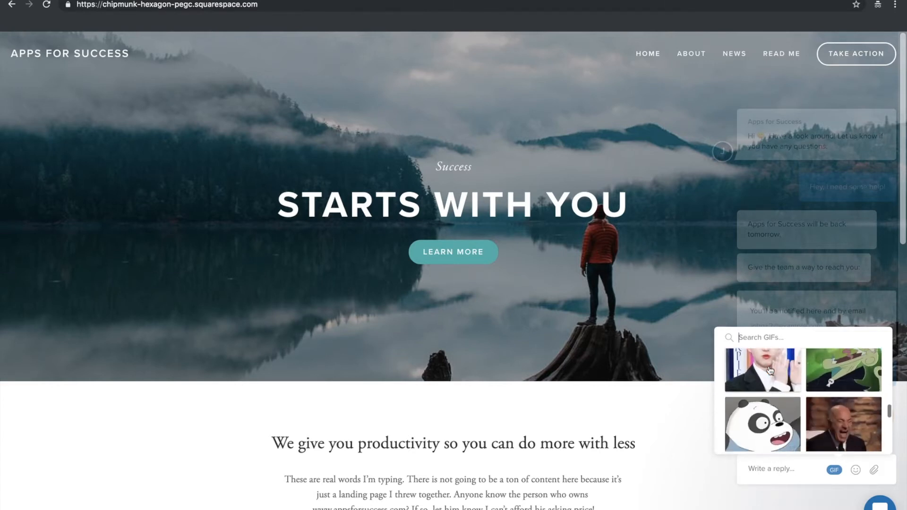
scroll(769, 370, "down", 5)
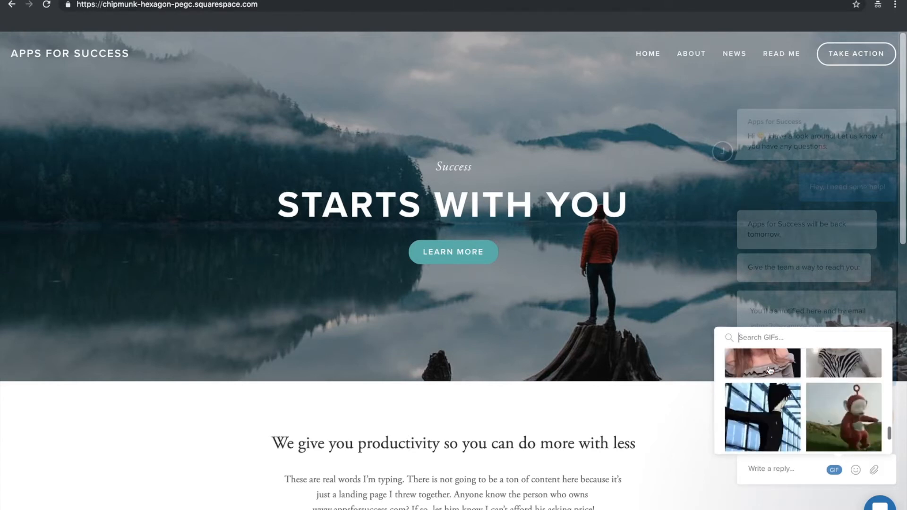
scroll(769, 370, "down", 5)
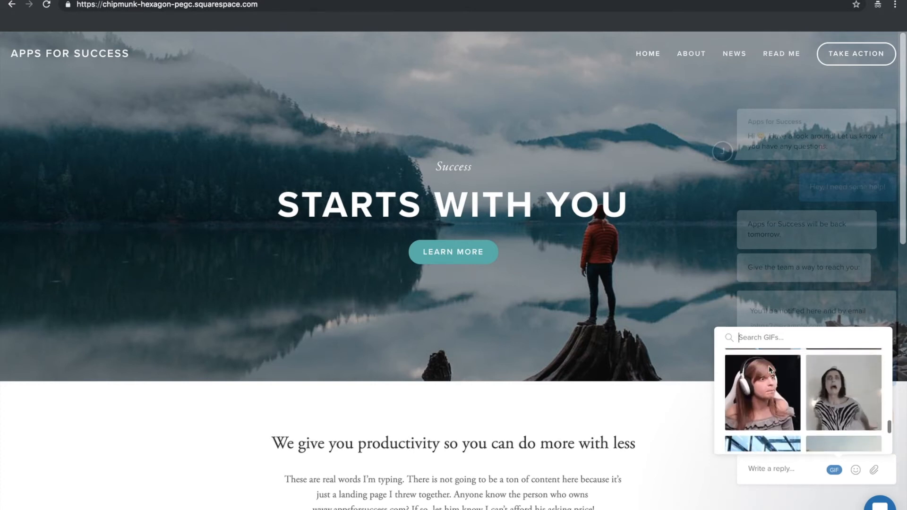
scroll(770, 370, "down", 2)
left_click(768, 402)
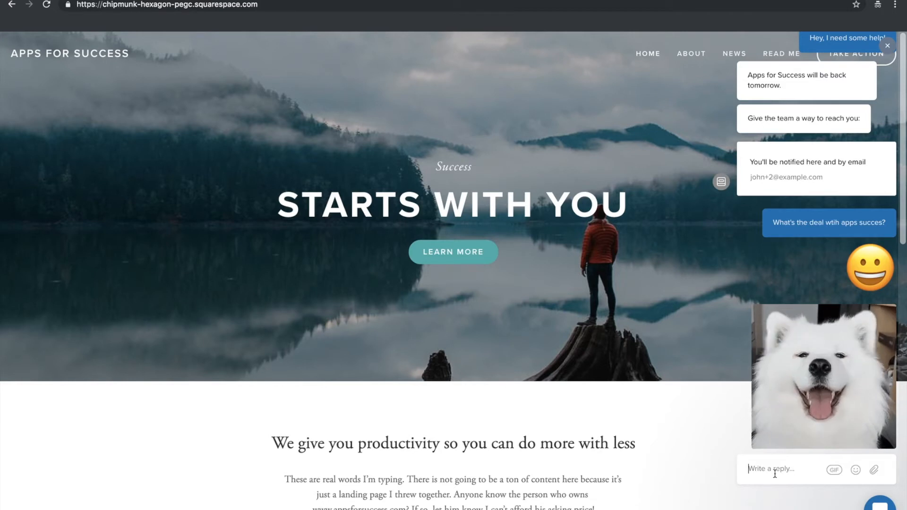
Search the GIFs for "Hi there" and send the one of the man in a cap and white tank top.
left_click(834, 470)
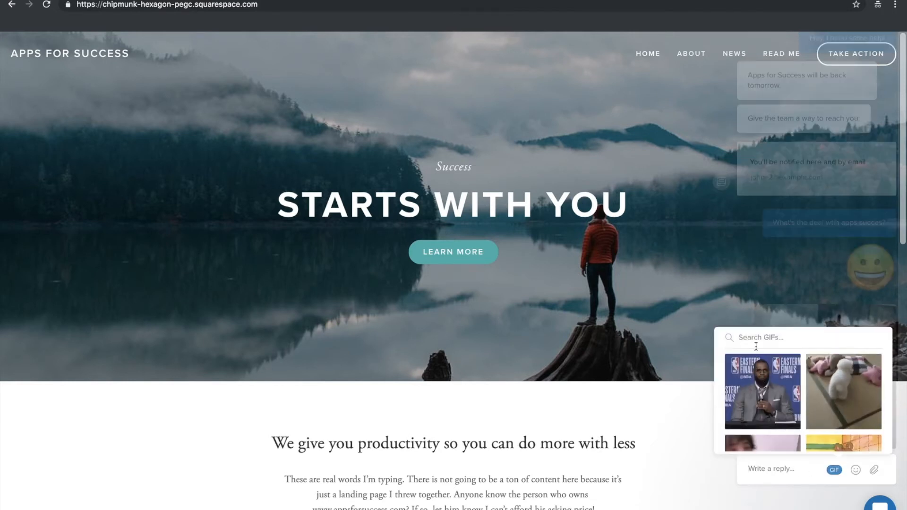
type("Hi there")
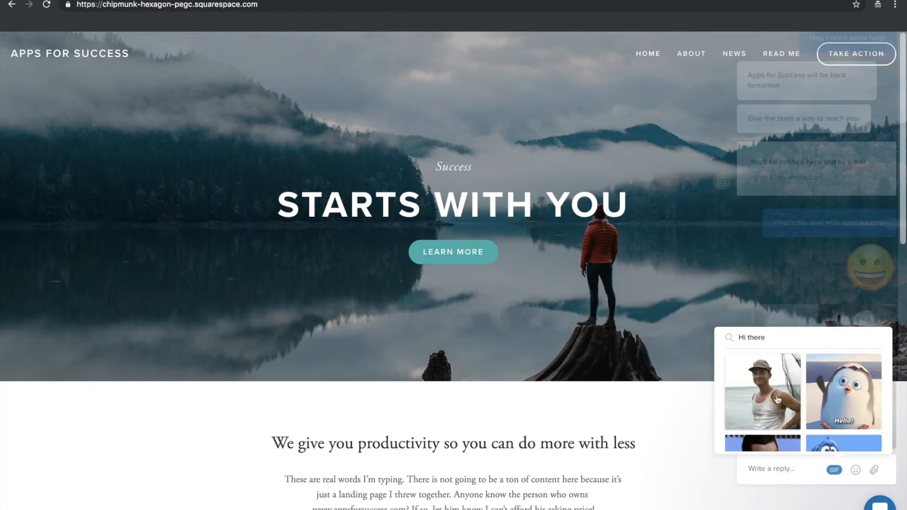
left_click(778, 399)
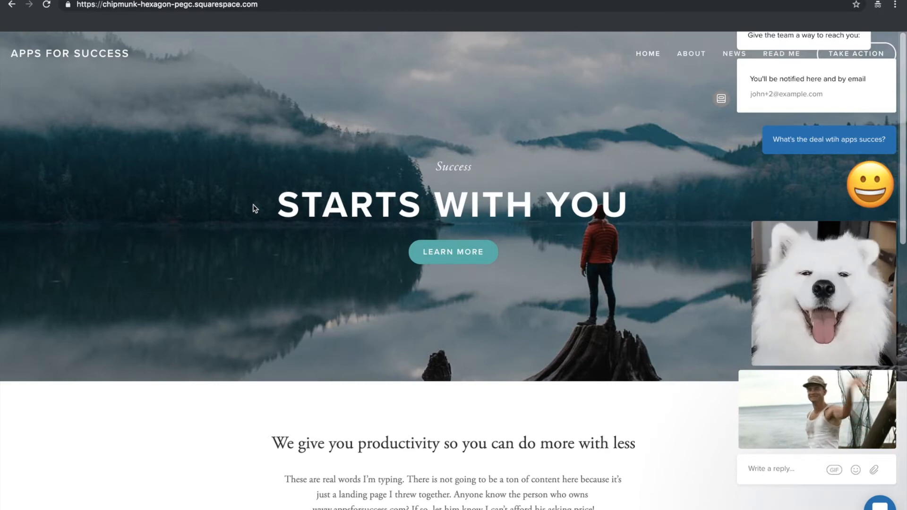
Switch to the Intercom inbox and look through the status filter and sorting options of the conversation list.
key("ctrl+Left")
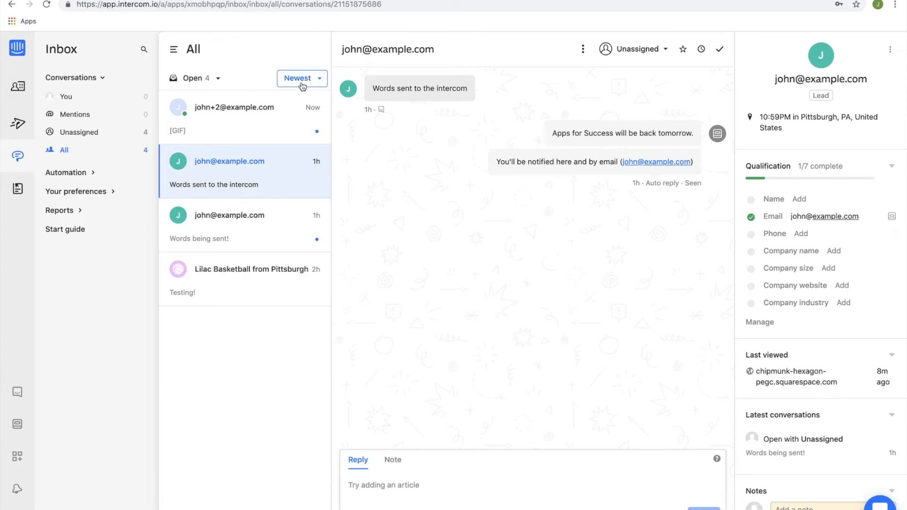
left_click(216, 82)
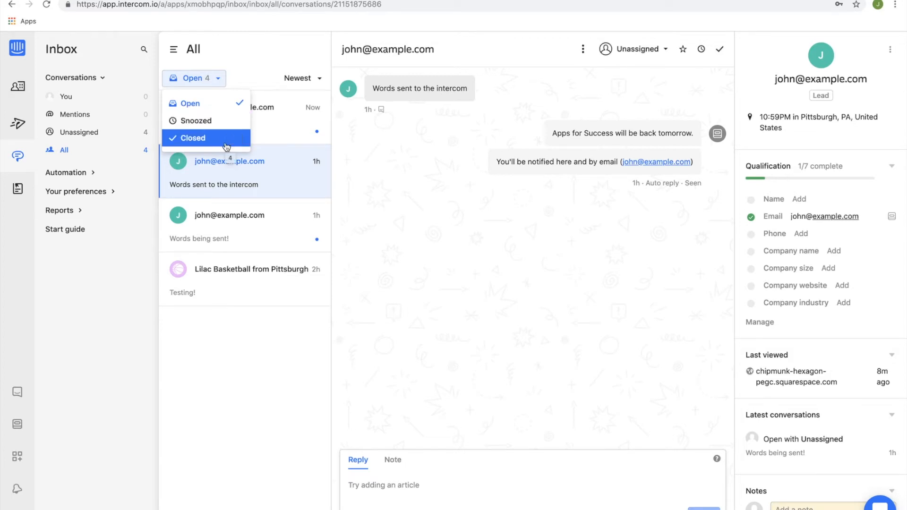
left_click(267, 64)
left_click(309, 77)
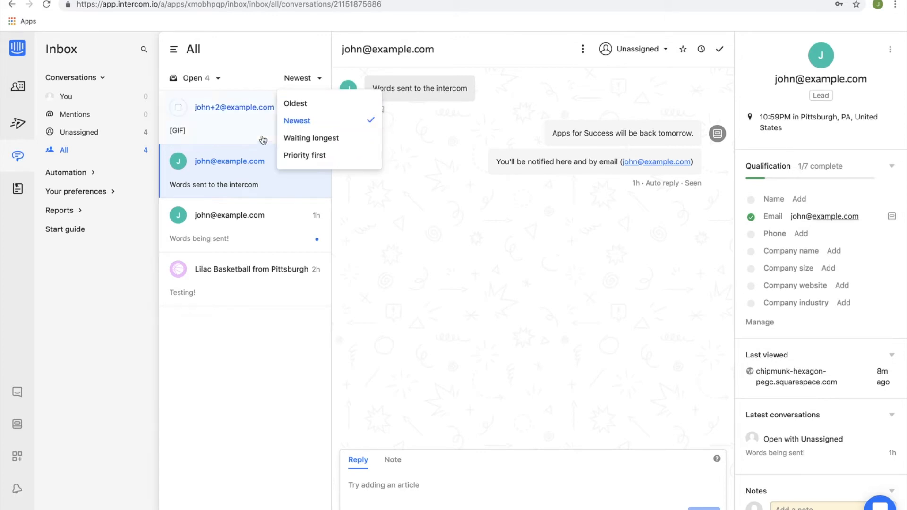
left_click(260, 63)
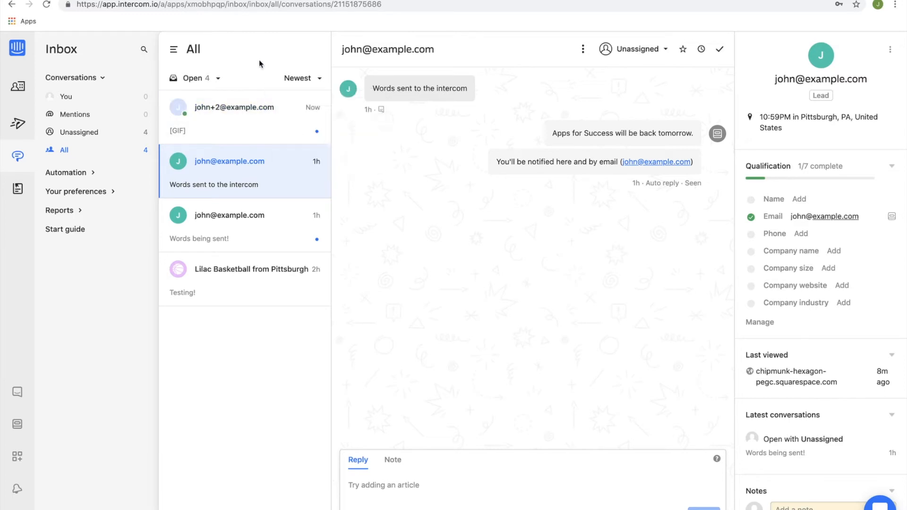
Open the newest conversation and examine the lead's qualification, last viewed page, notes and details.
left_click(243, 121)
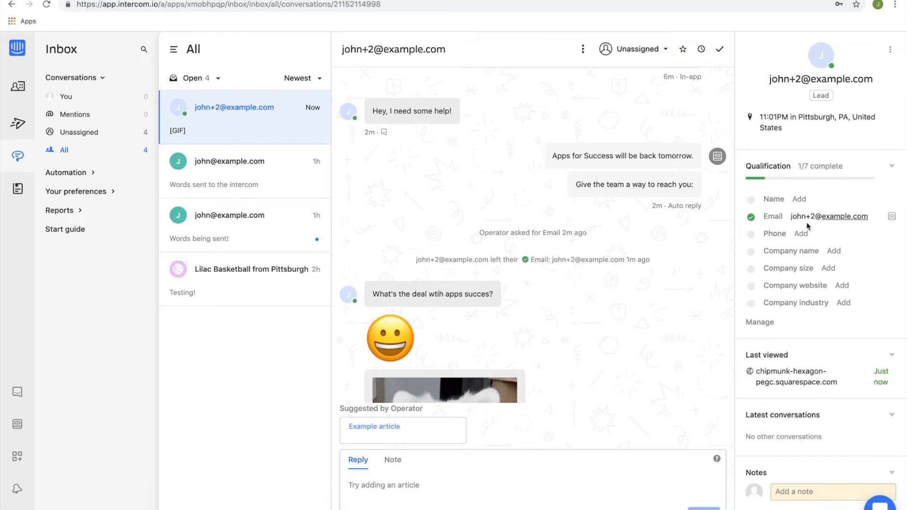
scroll(812, 212, "down", 1)
scroll(812, 211, "up", 1)
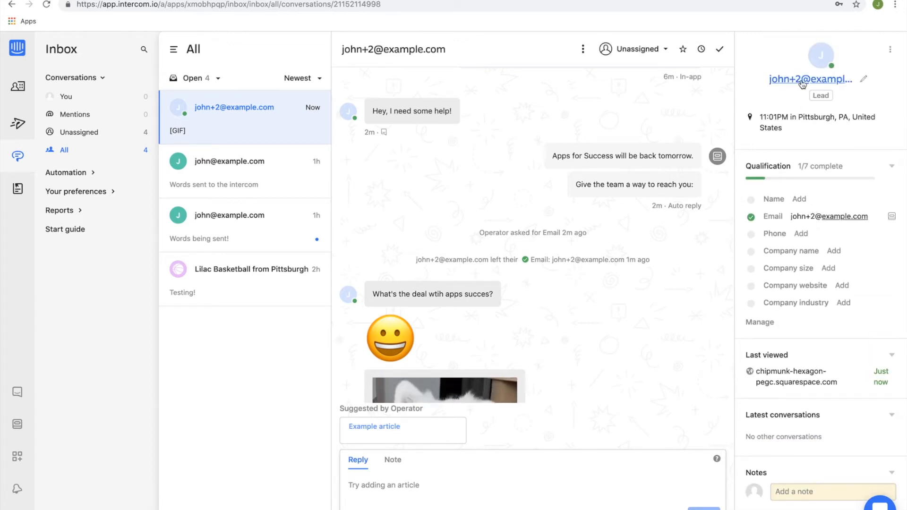
scroll(823, 213, "down", 2)
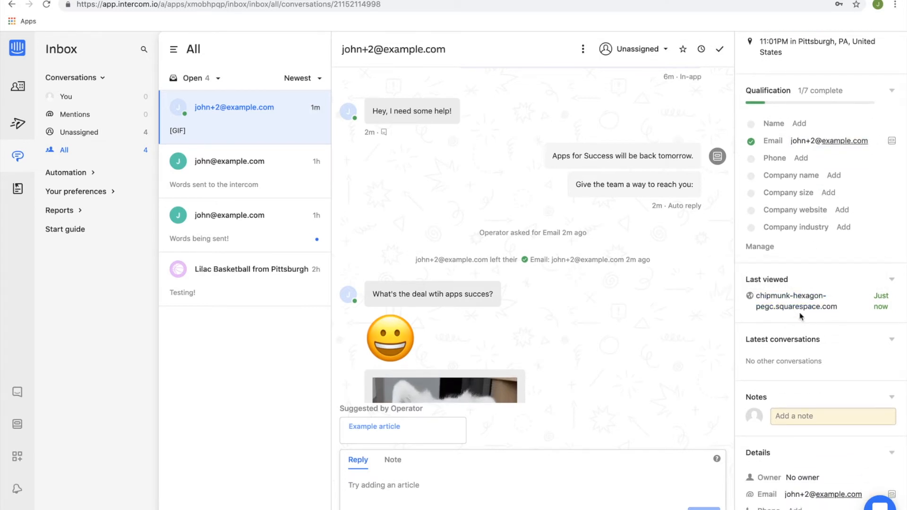
scroll(786, 317, "down", 1)
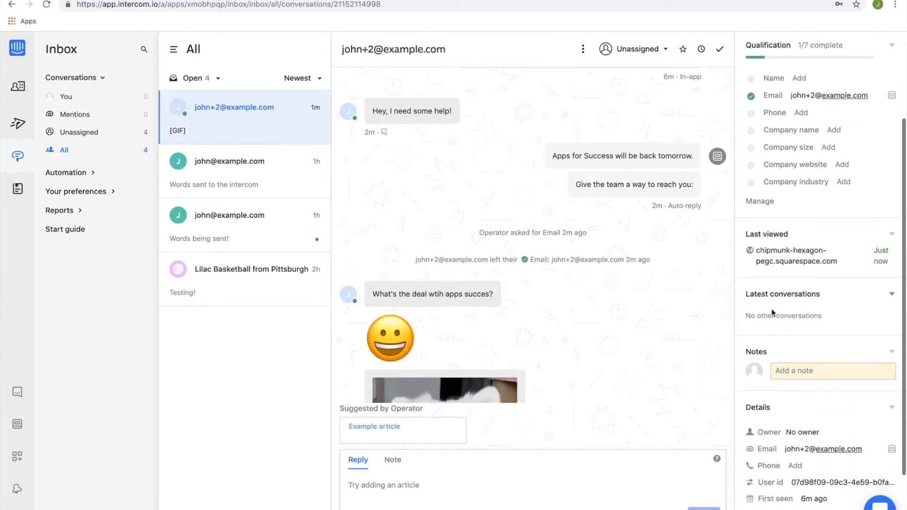
scroll(791, 311, "down", 1)
left_click(803, 313)
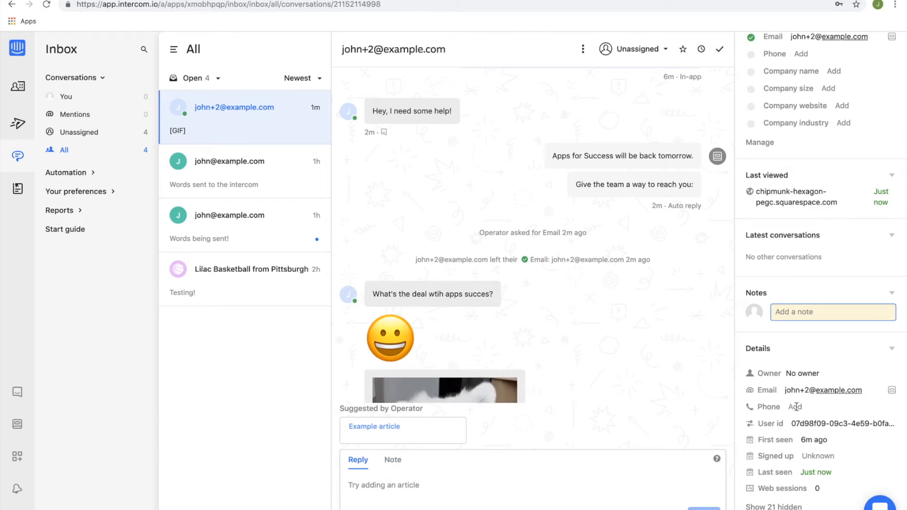
scroll(801, 370, "down", 1)
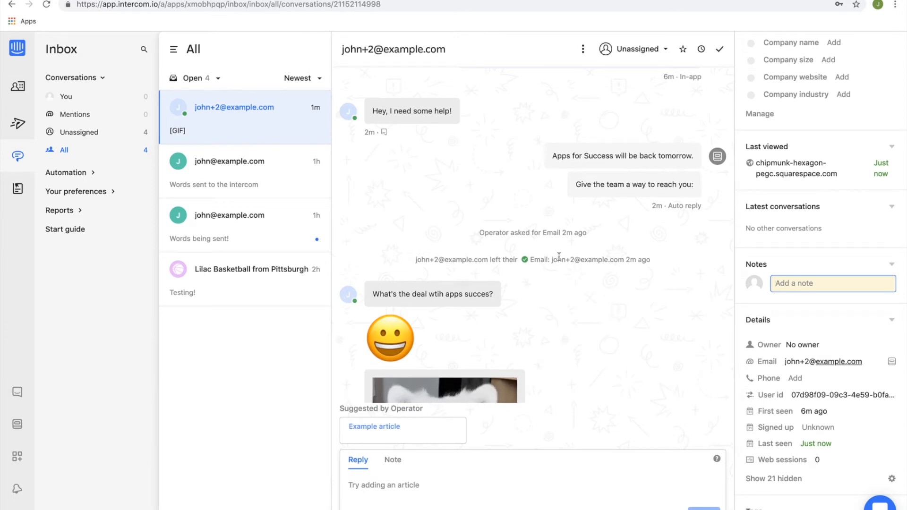
Review the visitor's messages, emoji and GIFs through to the end of the open conversation.
scroll(525, 242, "down", 1)
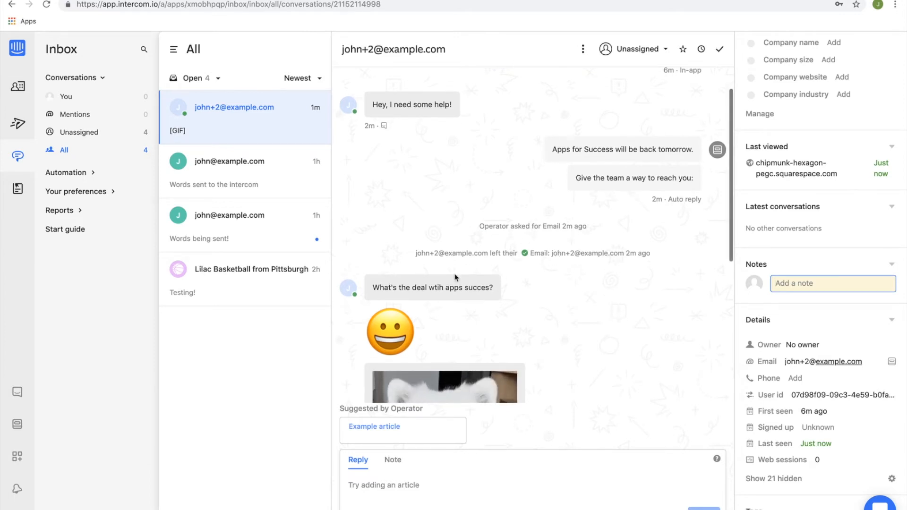
scroll(444, 279, "down", 2)
scroll(430, 282, "down", 3)
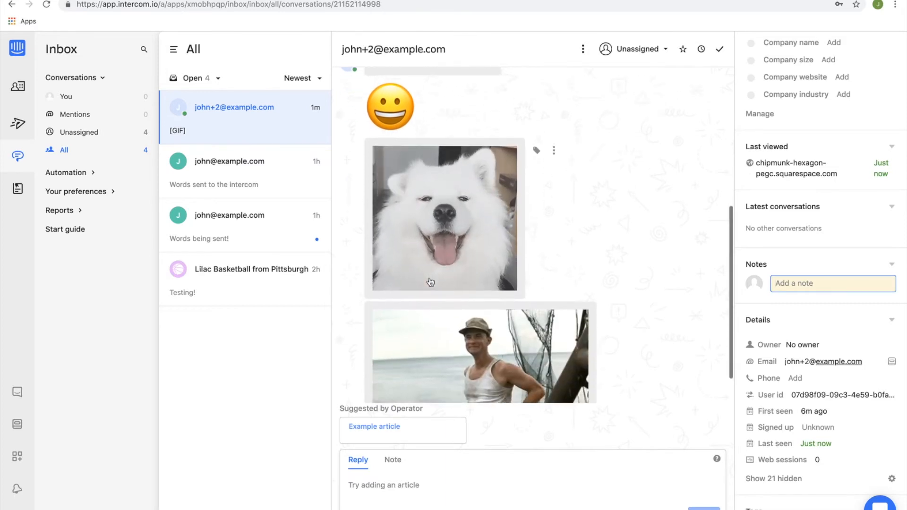
scroll(430, 282, "down", 1)
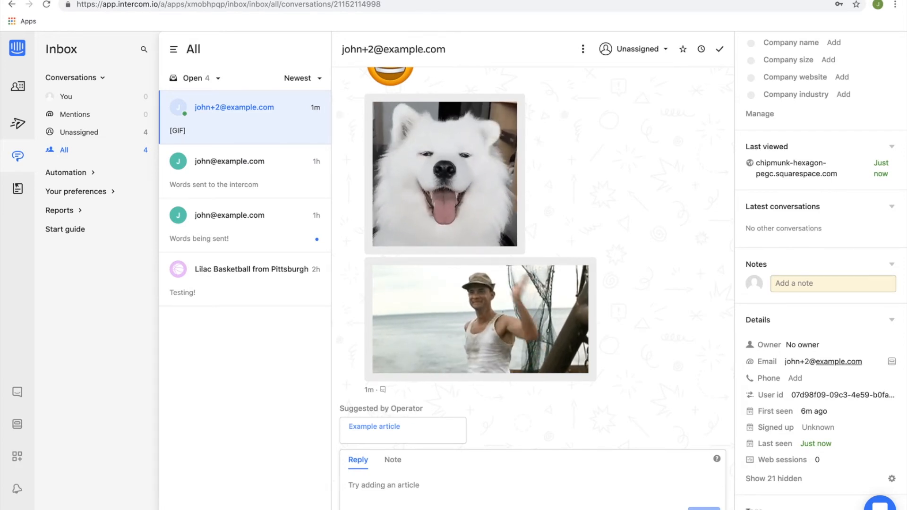
Switch to the Squarespace site, review the same chat from its beginning in the messenger, and return to the Intercom inbox.
key("ctrl+Tab")
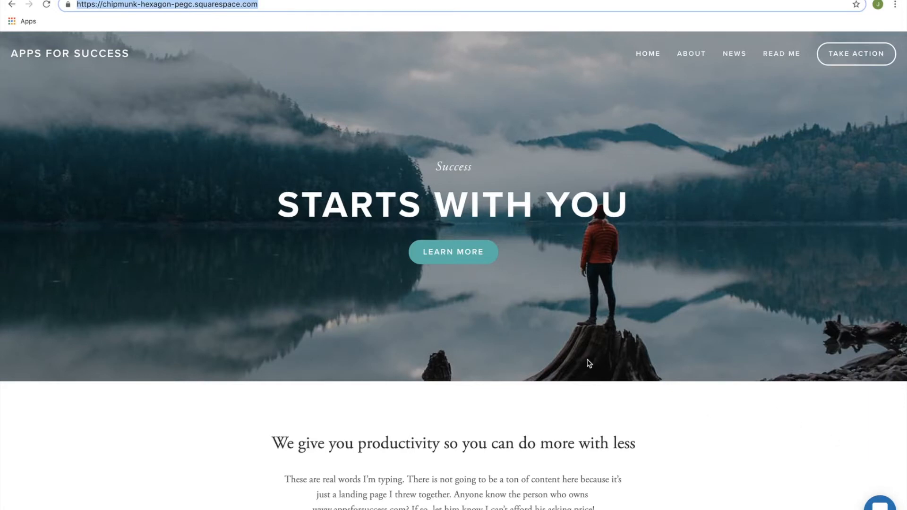
key("ctrl+Right")
scroll(793, 327, "up", 3)
scroll(793, 328, "up", 2)
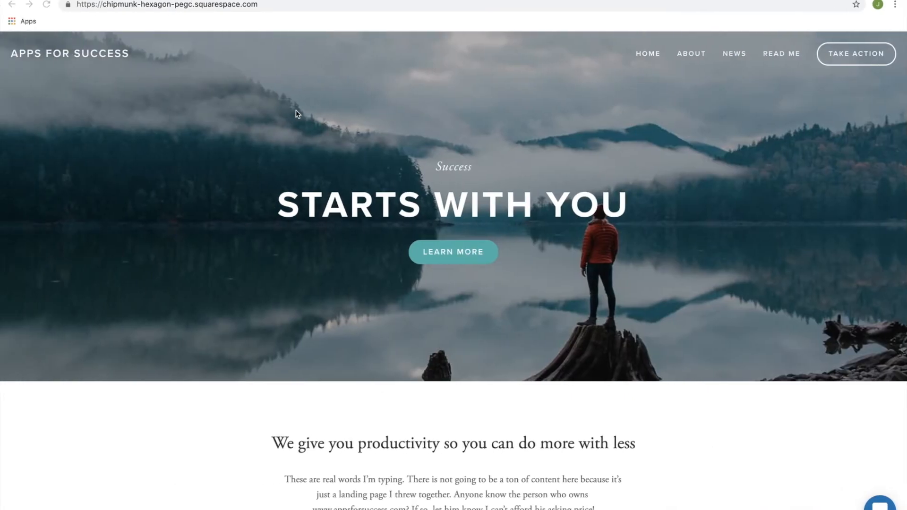
key("super+l")
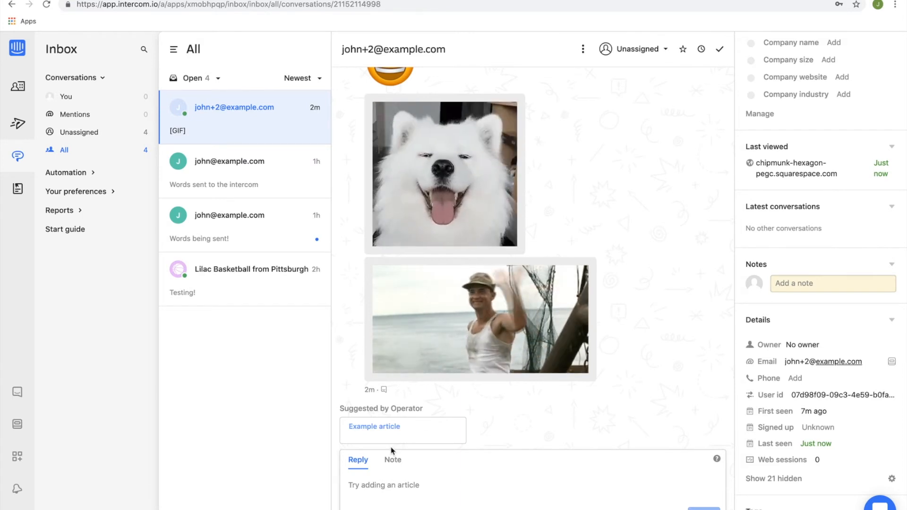
Insert the suggested "Example article" into the reply and remove it again.
mouse_move(387, 420)
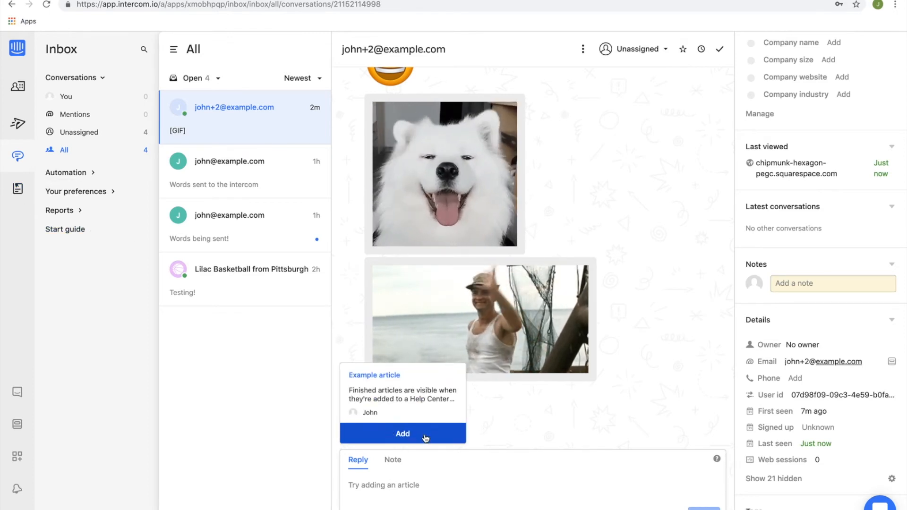
left_click(402, 434)
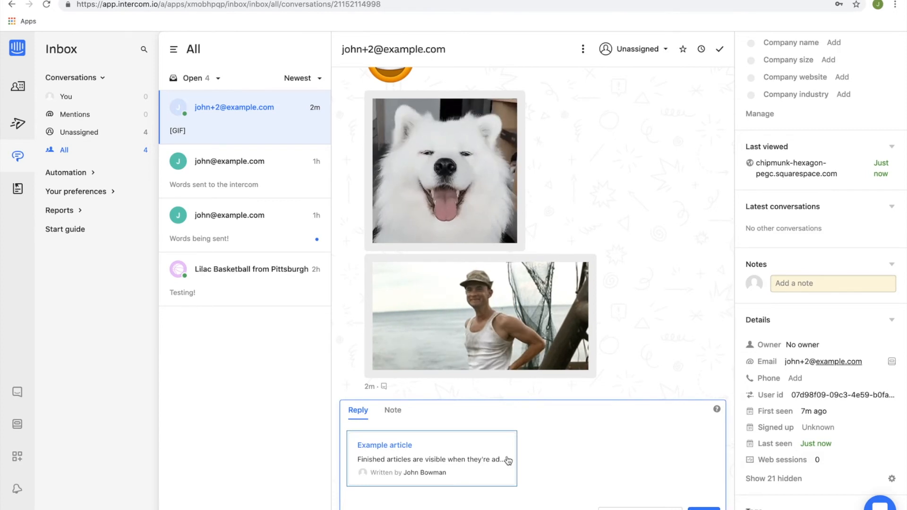
key("BackSpace")
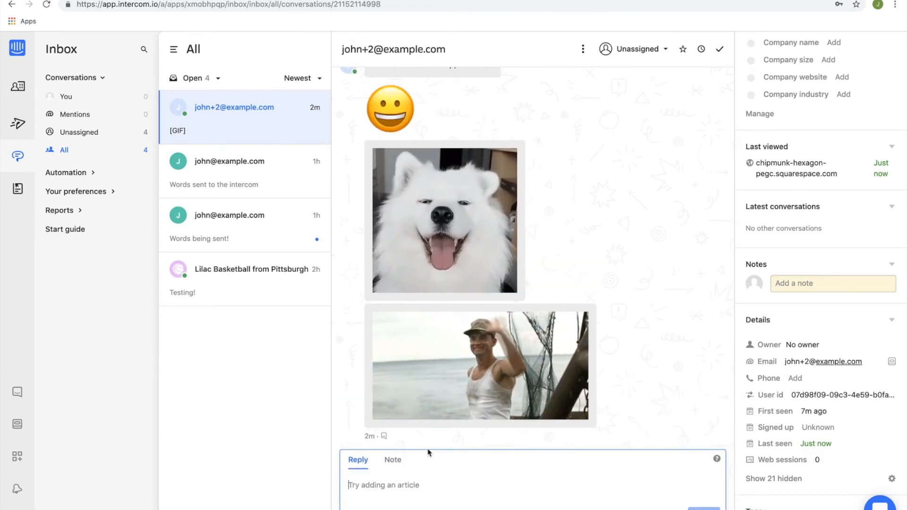
Try mentioning a teammate in an internal note on the conversation, and clear the mention.
left_click(393, 461)
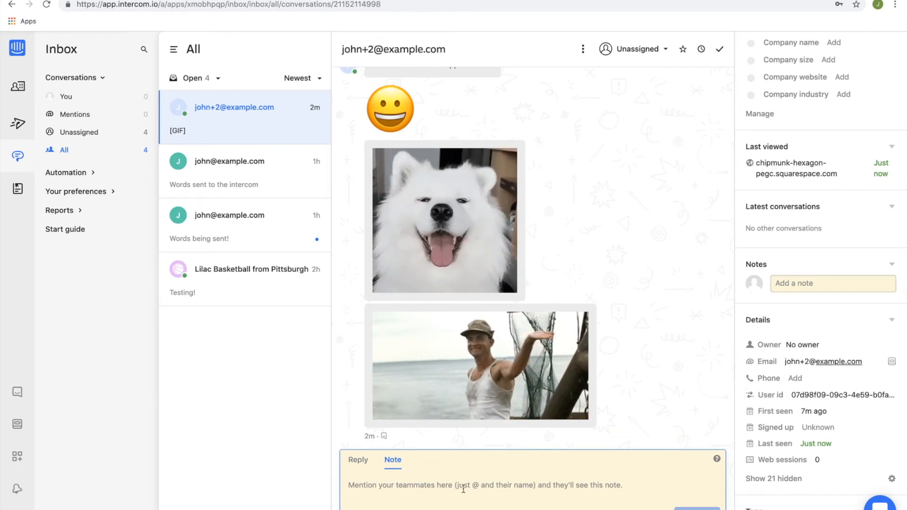
type("@")
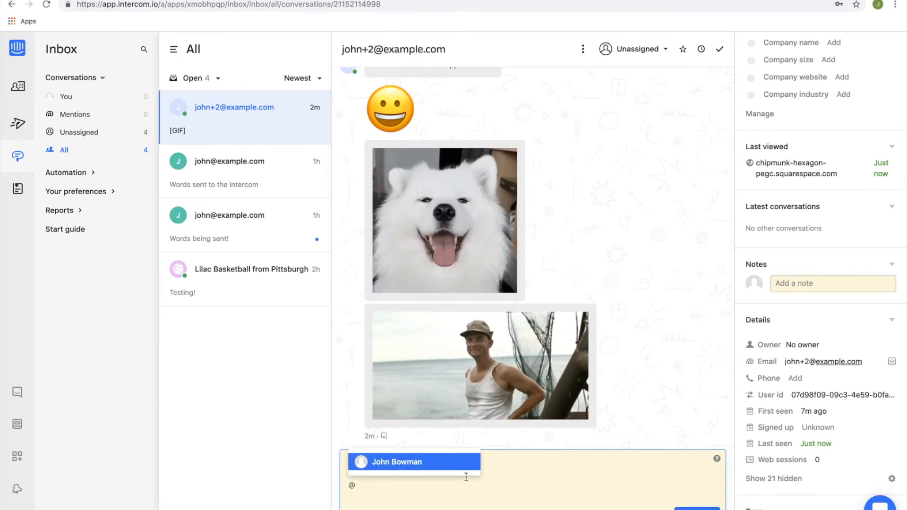
key("Return")
key("BackSpace")
key("BackSpace")
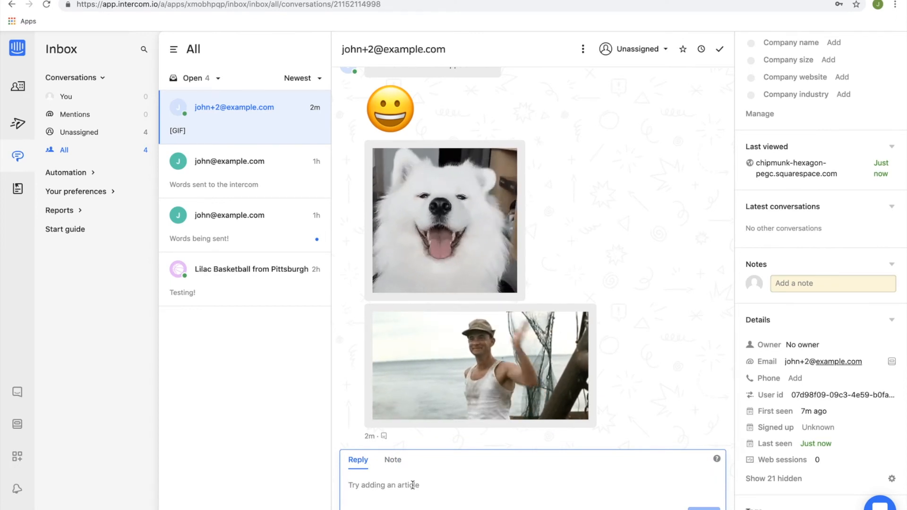
Draft a reply greeting the visitor by first name and look at the articles available to insert.
type("Hi Tim!")
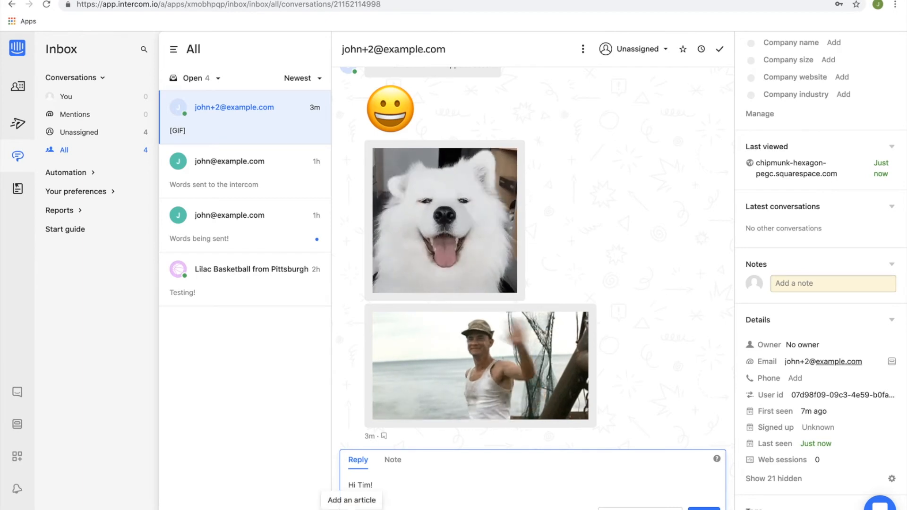
left_click(351, 508)
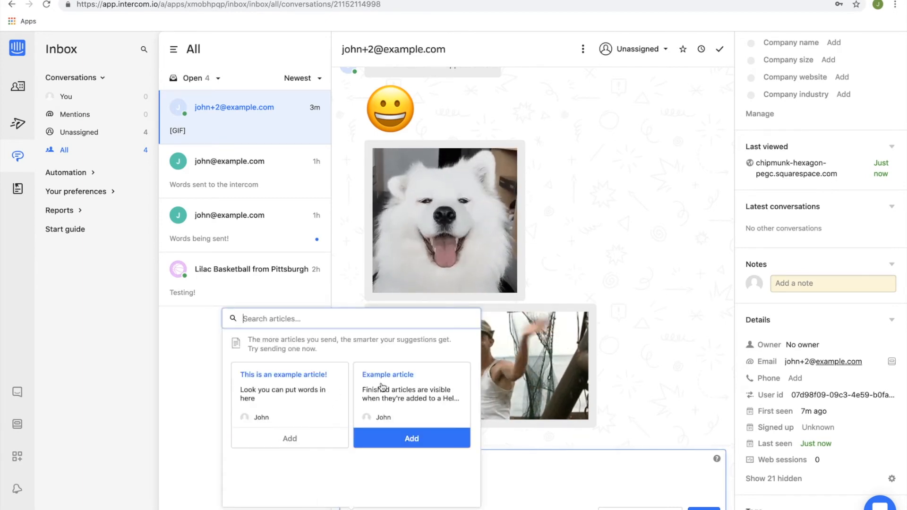
left_click(540, 481)
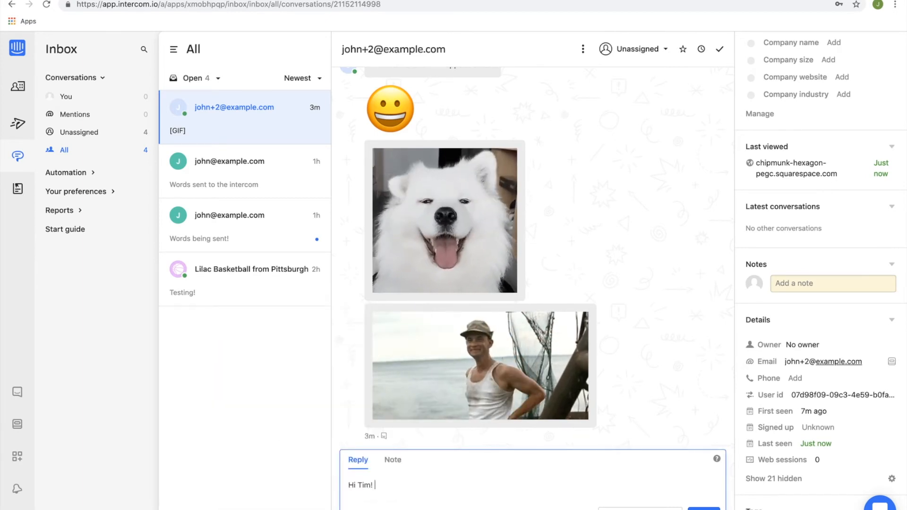
Start a saved reply named "Hi Name" with the message text "Hi".
left_click(369, 508)
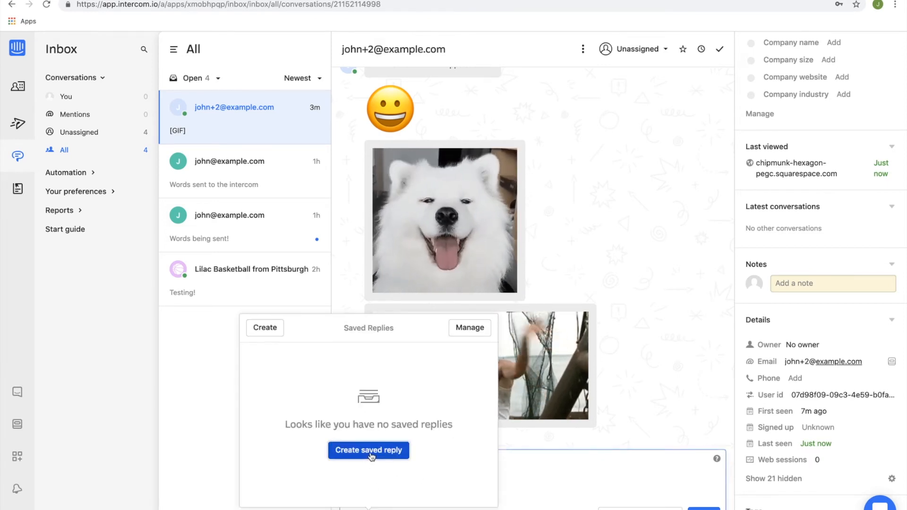
left_click(371, 454)
left_click(487, 209)
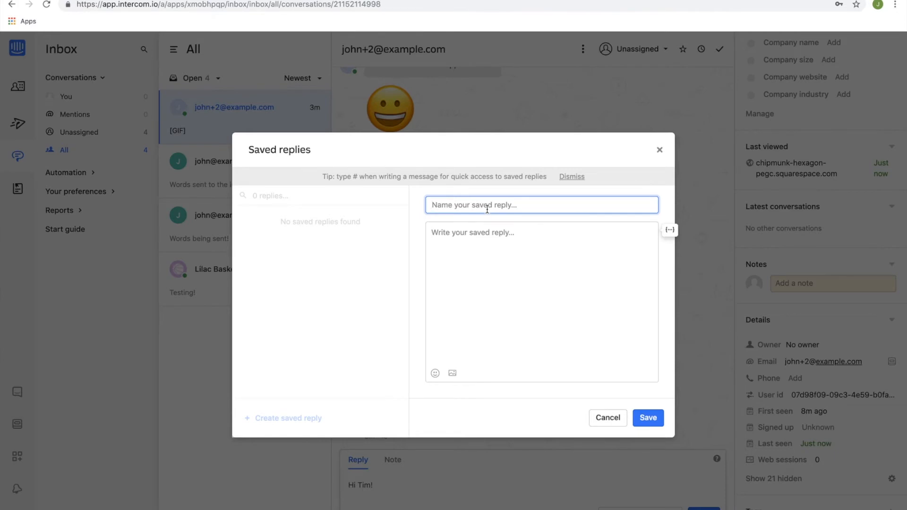
left_click(477, 246)
type("Hi")
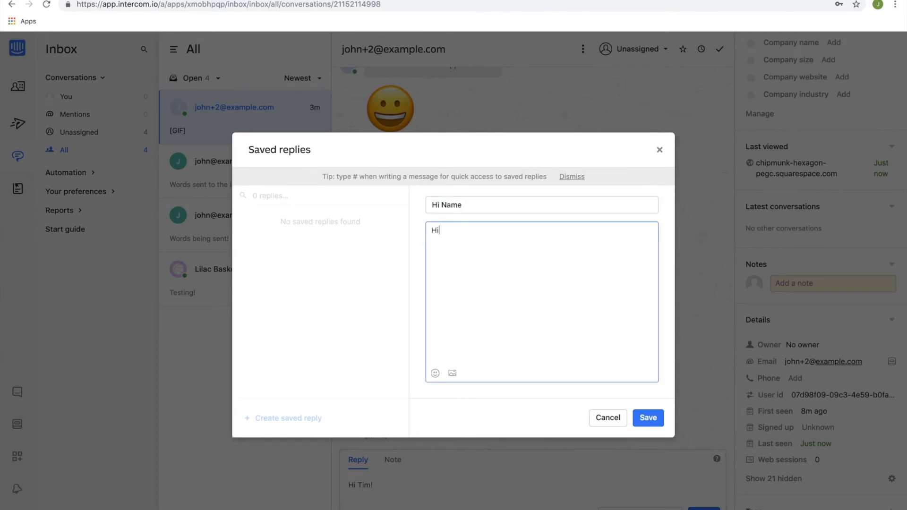
Add the First name attribute with the fallback "There" to the saved reply's message and save it.
left_click(671, 236)
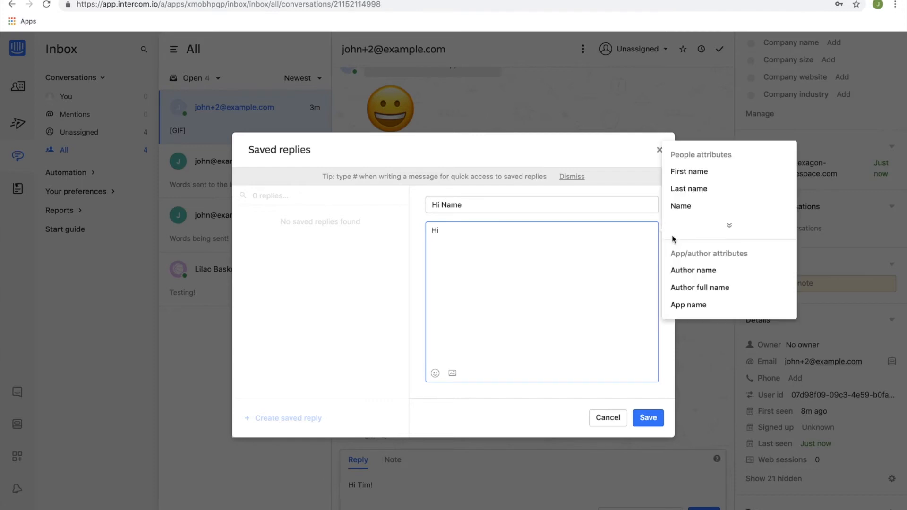
left_click(690, 174)
left_click(484, 222)
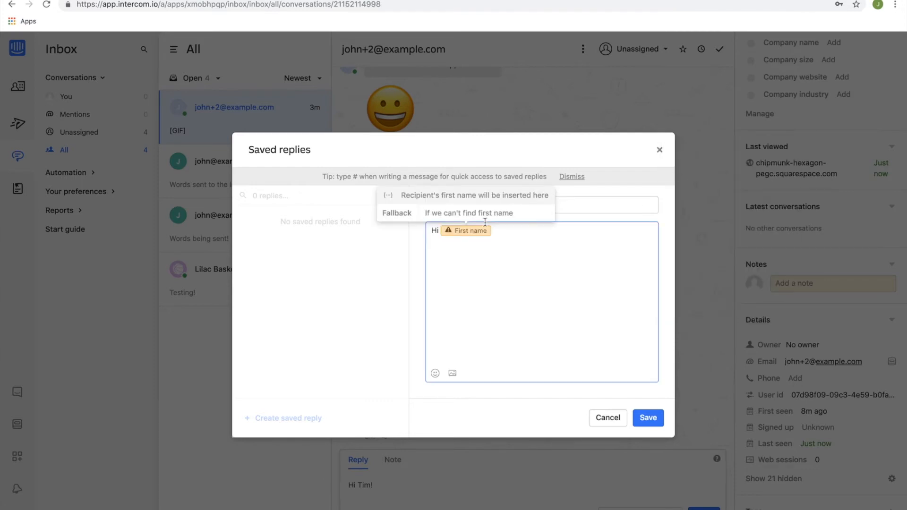
left_click(437, 217)
type("There")
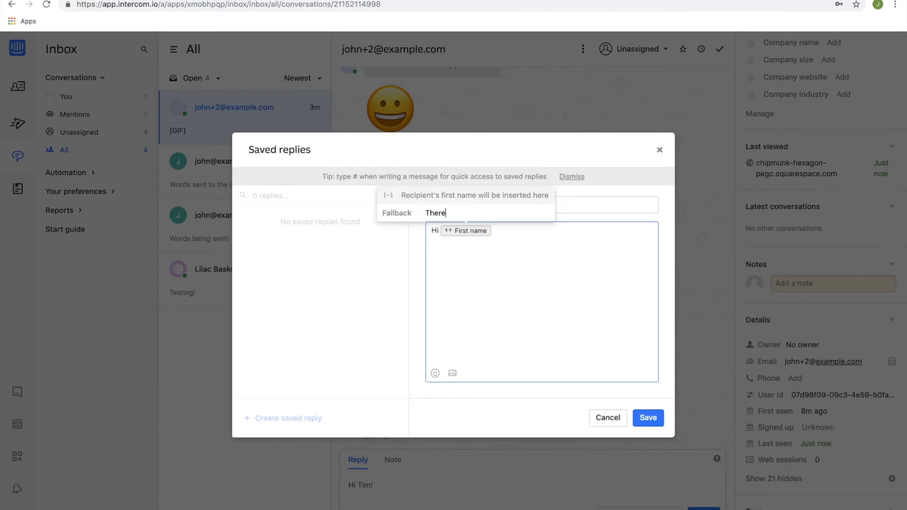
left_click(659, 422)
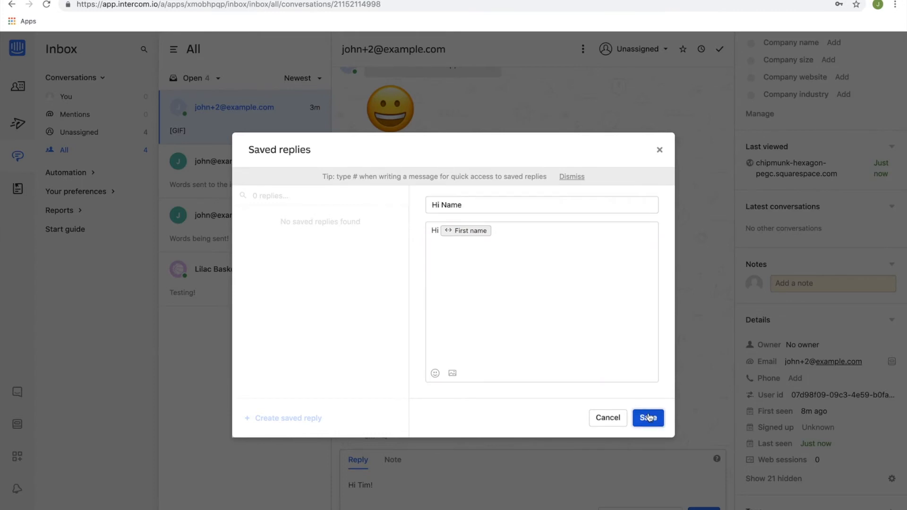
left_click(562, 323)
left_click(455, 235)
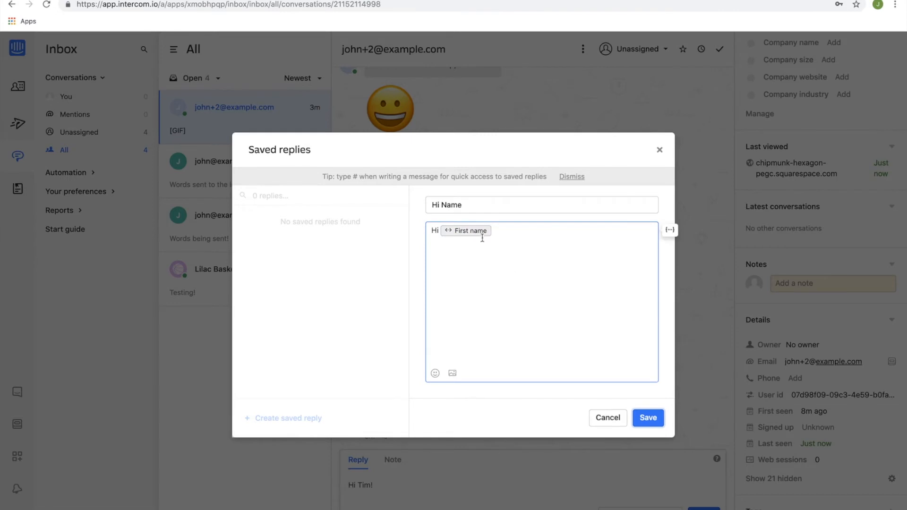
left_click(647, 418)
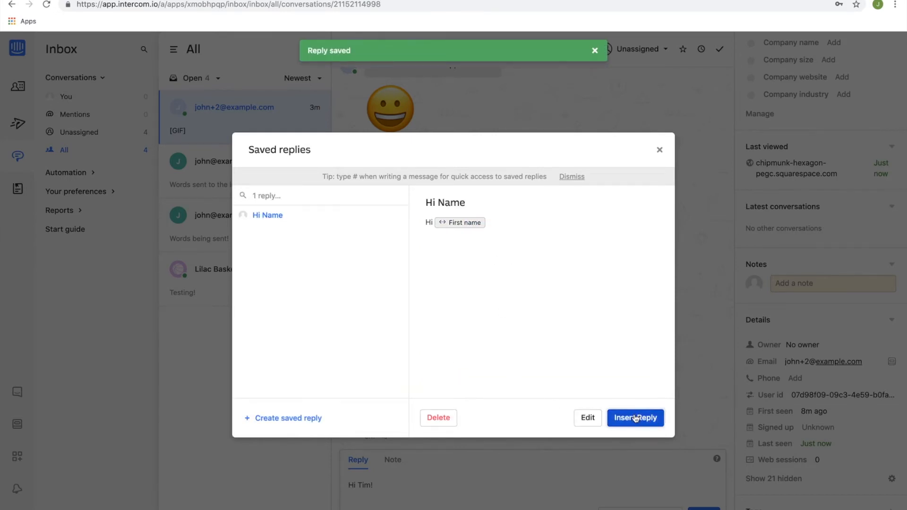
Insert the "Hi Name" saved reply into the draft, and clear the whole draft.
left_click(634, 418)
double_click(402, 486)
triple_click(402, 486)
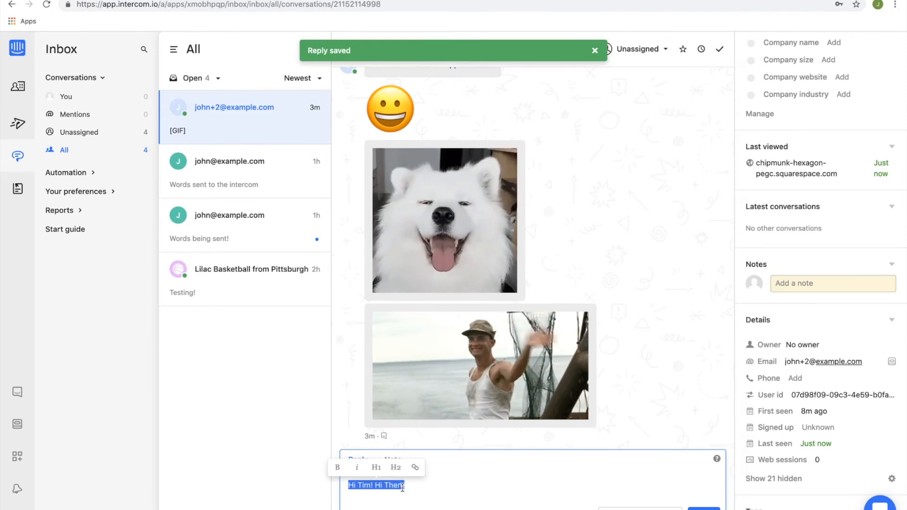
key("BackSpace")
scroll(826, 324, "up", 5)
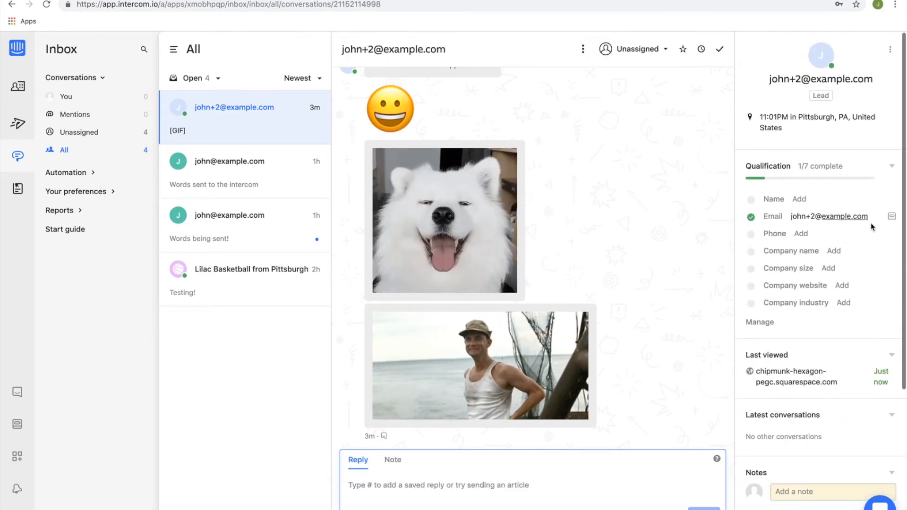
Fill in the lead's first name in the qualification data and look over the contact details below.
left_click(803, 199)
type("John")
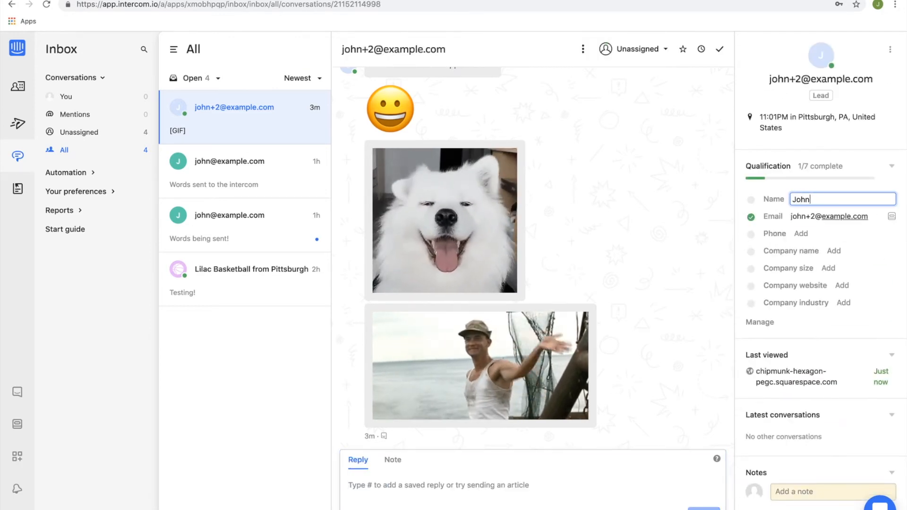
key("Return")
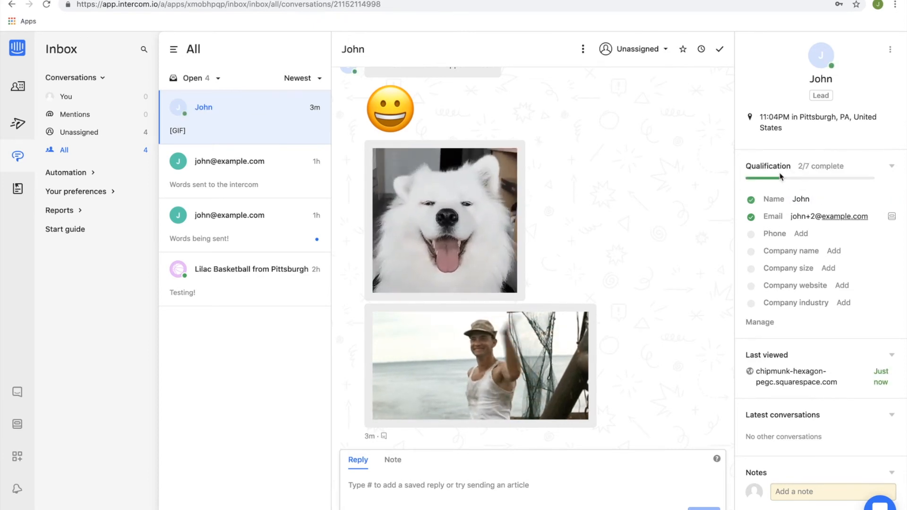
scroll(775, 241, "down", 4)
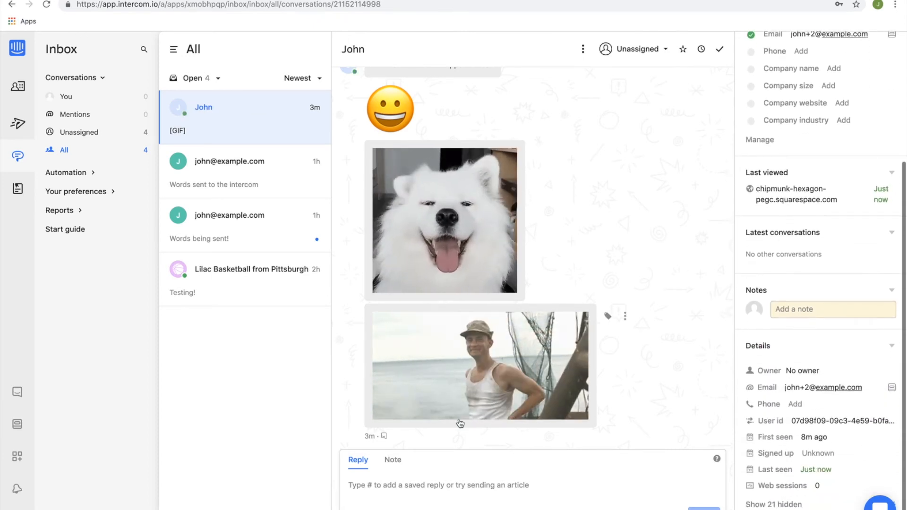
Insert the "Hi Name" saved reply into the draft twice, by # search and from the saved replies list, and clear the draft.
left_click(442, 493)
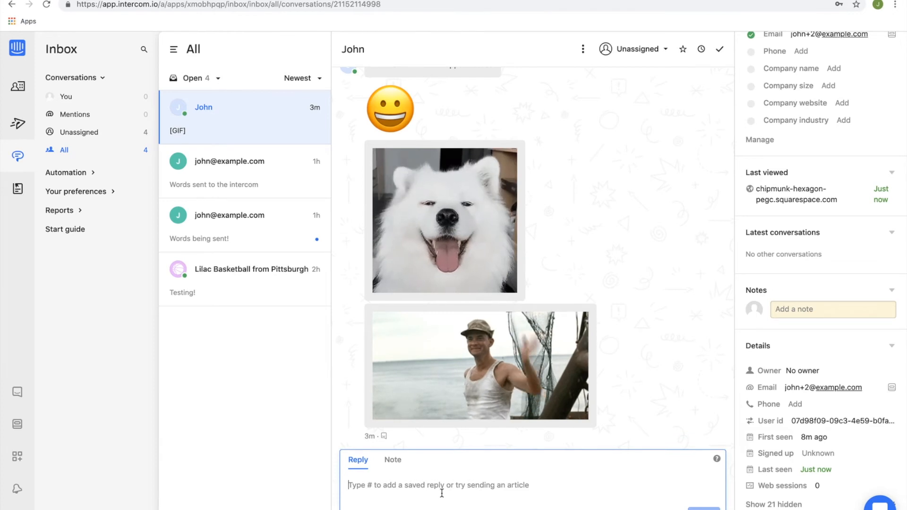
type("#")
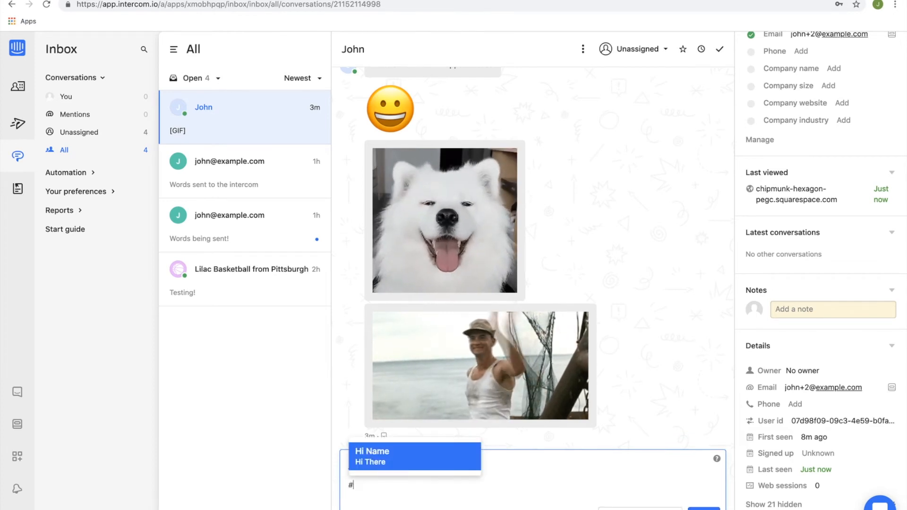
type("hi")
key("Return")
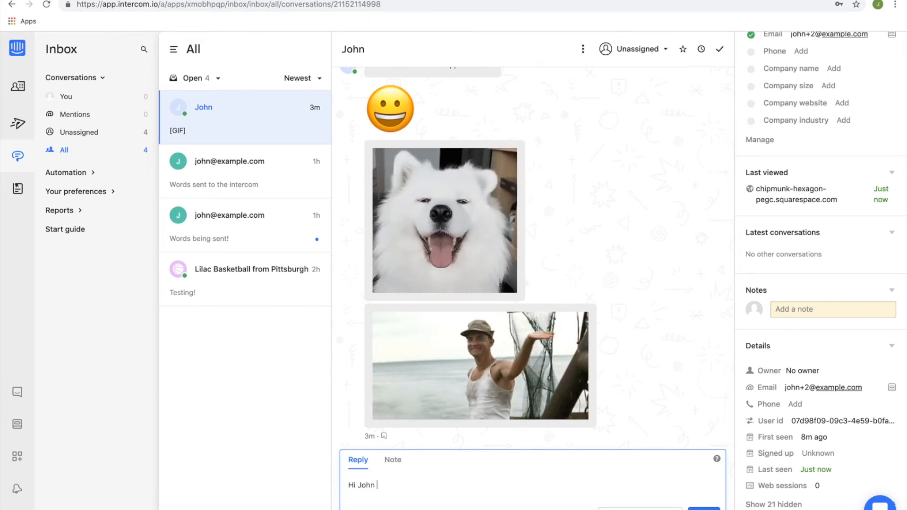
left_click(369, 506)
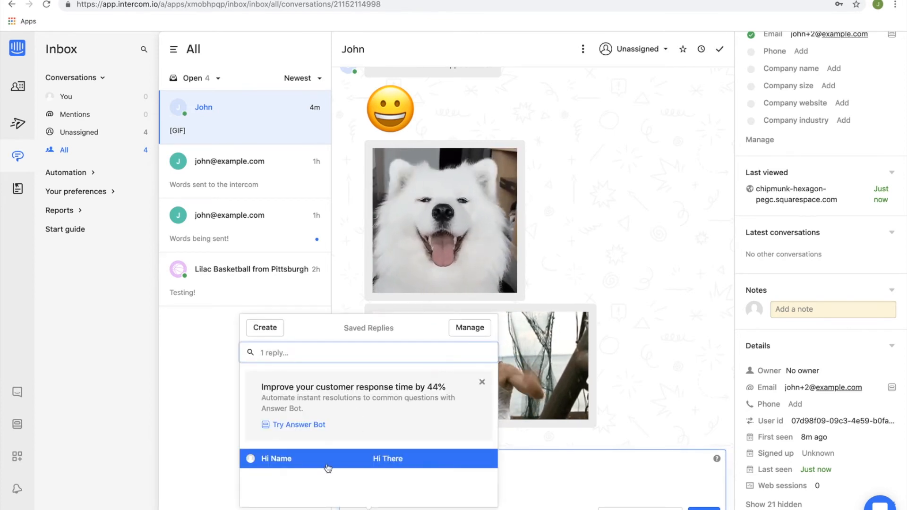
left_click(352, 468)
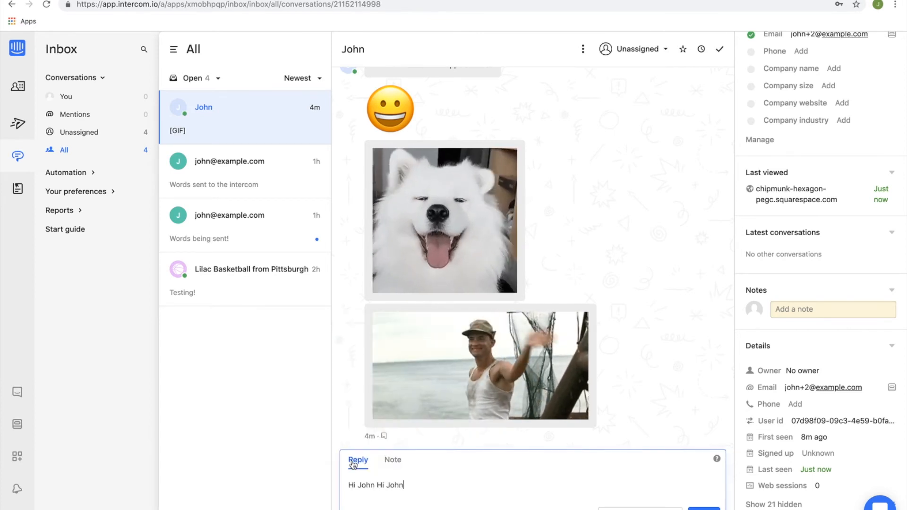
triple_click(405, 485)
key("BackSpace")
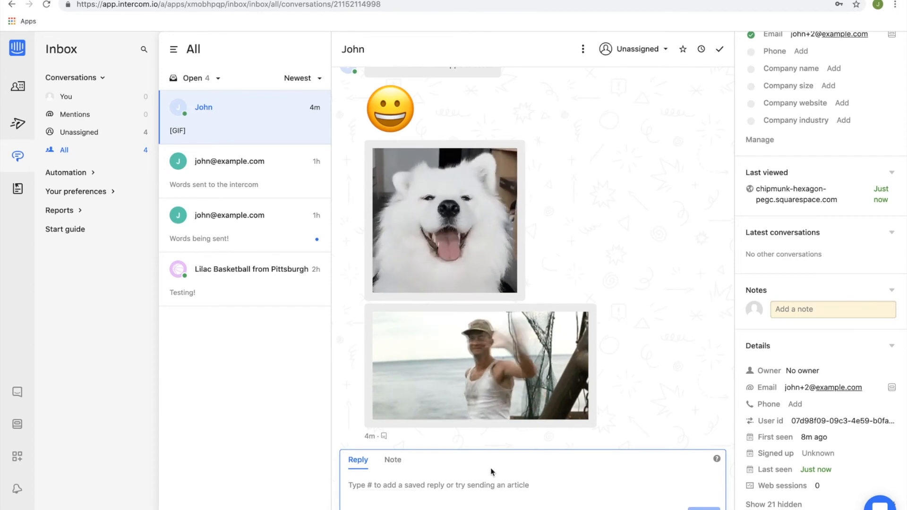
Send the reply "Asnwer the question!" to the lead and check how it shows in the site's messenger.
left_click(413, 482)
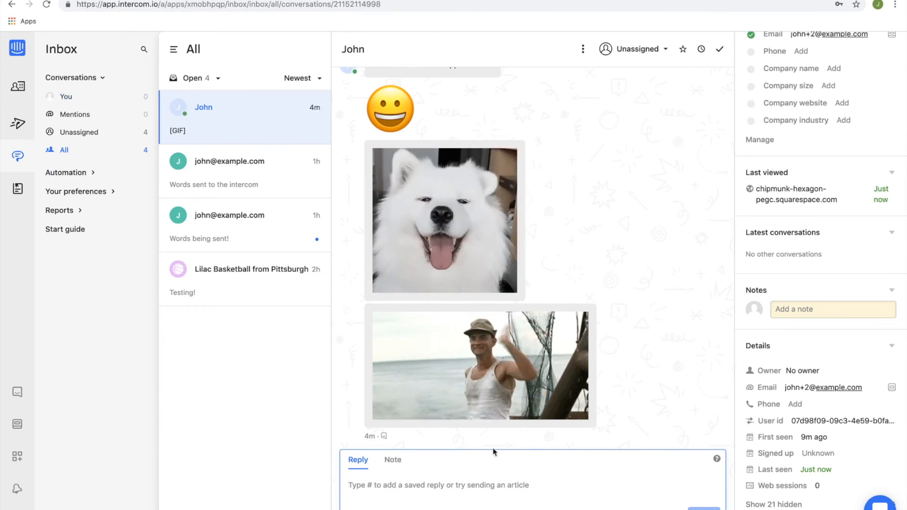
type("Asnwer the question!")
key("Return")
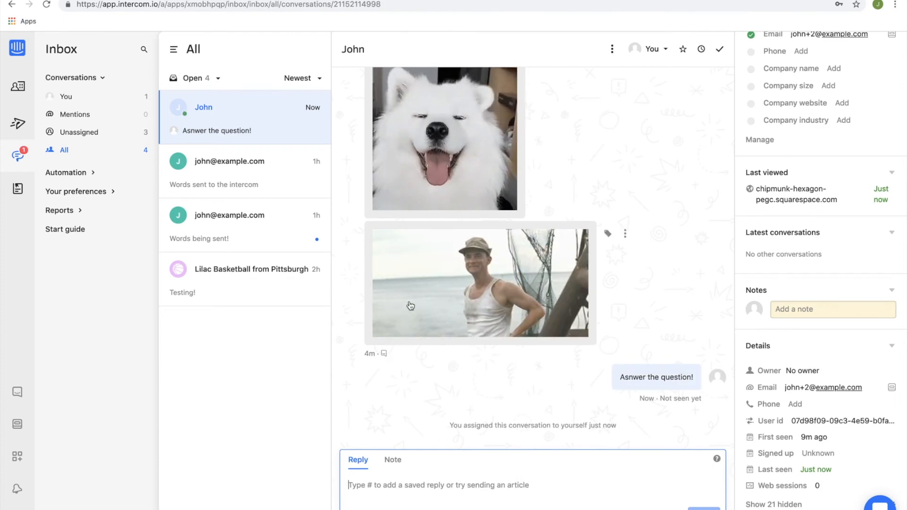
key("ctrl+Right")
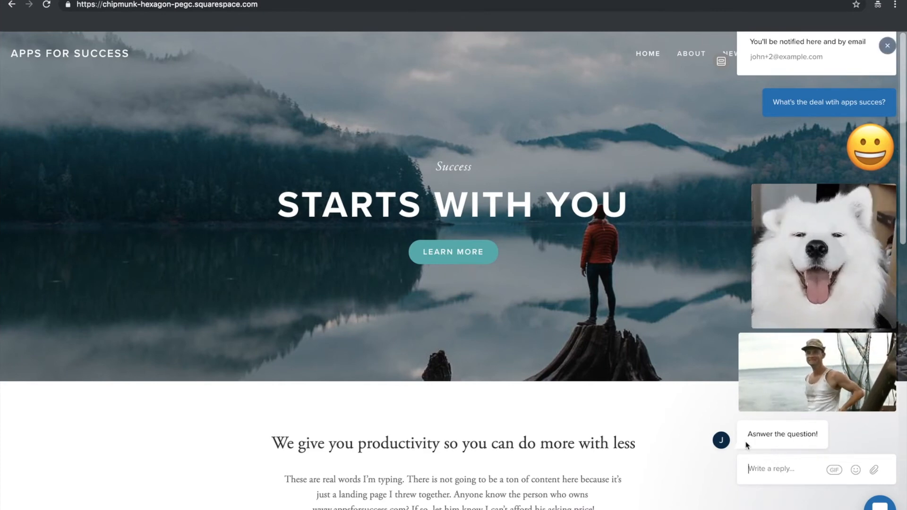
key("ctrl+Left")
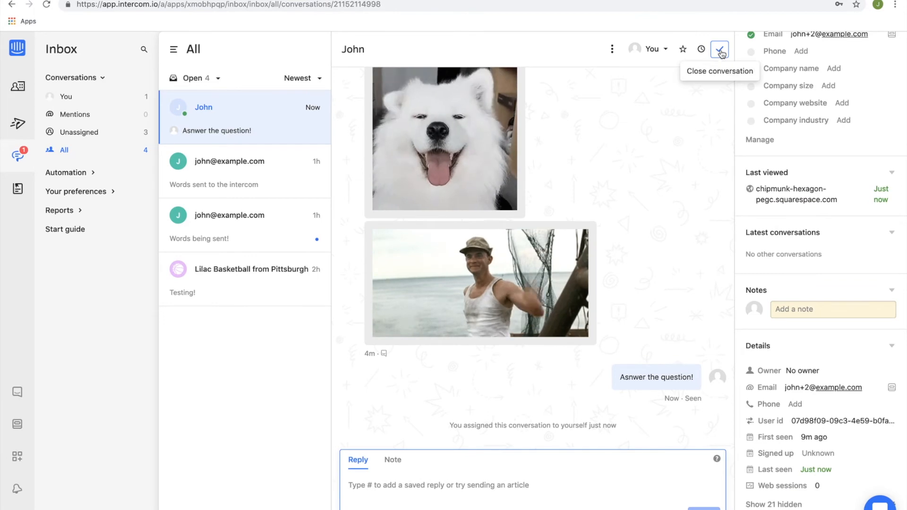
Close the lead's conversation and check the visitor's side of the chat on the site.
left_click(720, 51)
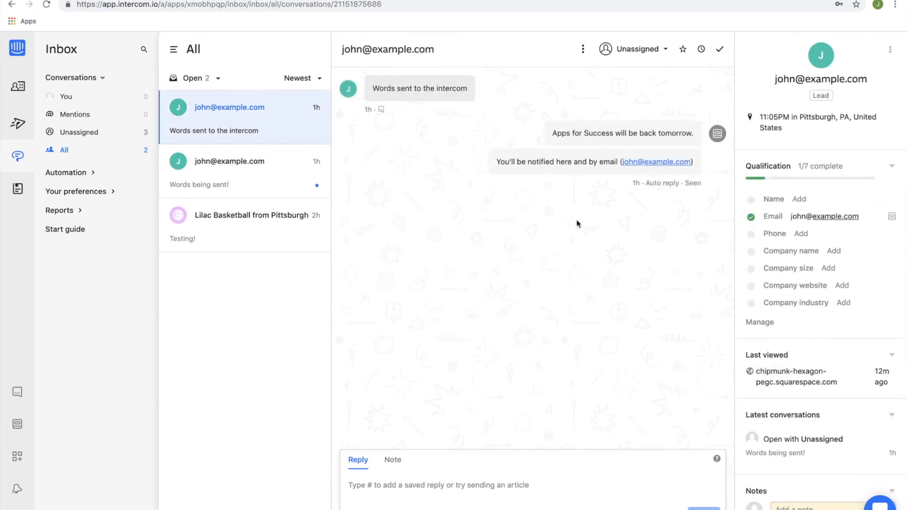
key("ctrl+Right")
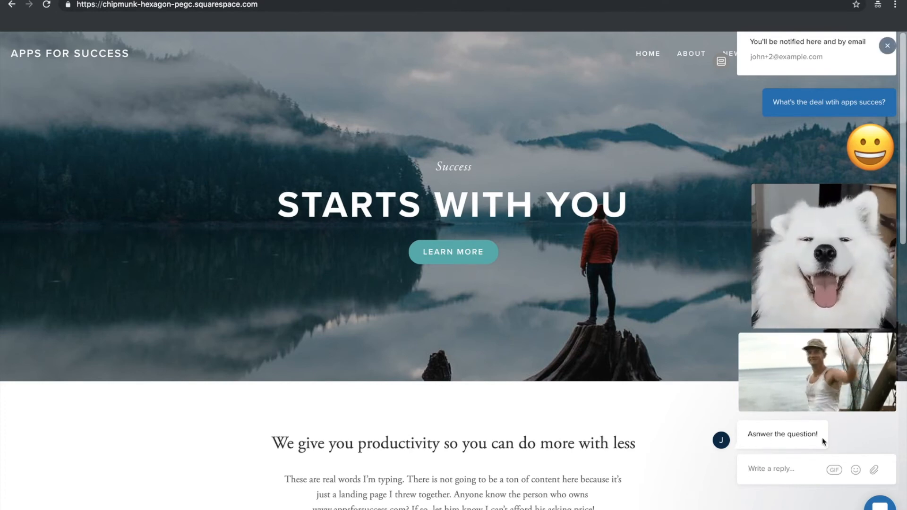
key("ctrl+Left")
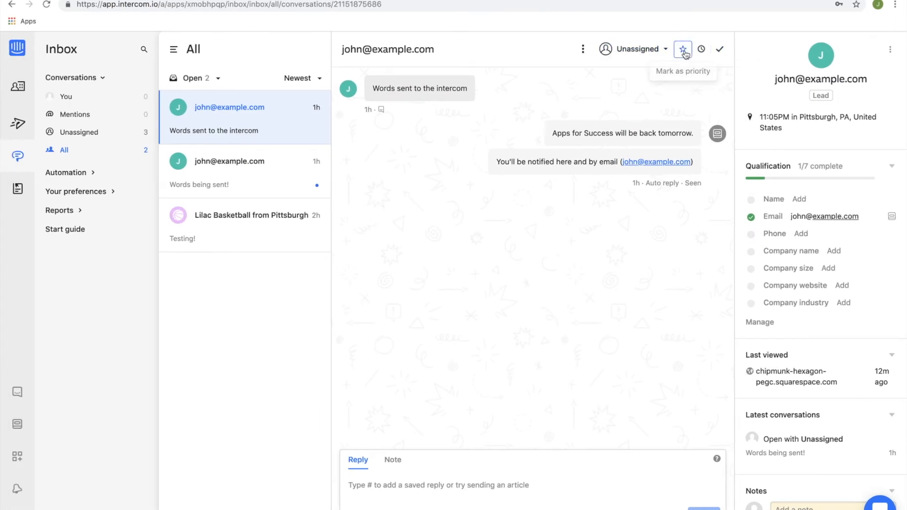
Look at the snooze options for the "Words sent to the intercom" conversation, including the custom date and time.
left_click(702, 51)
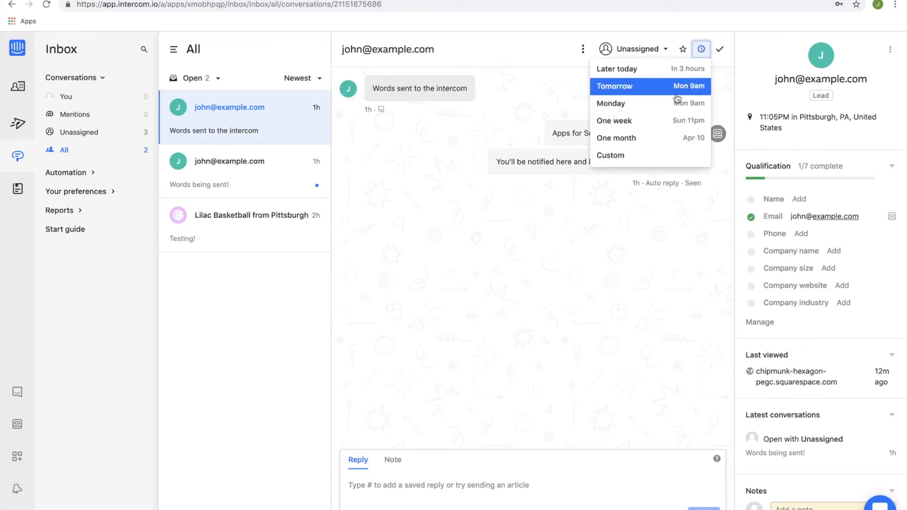
left_click(662, 155)
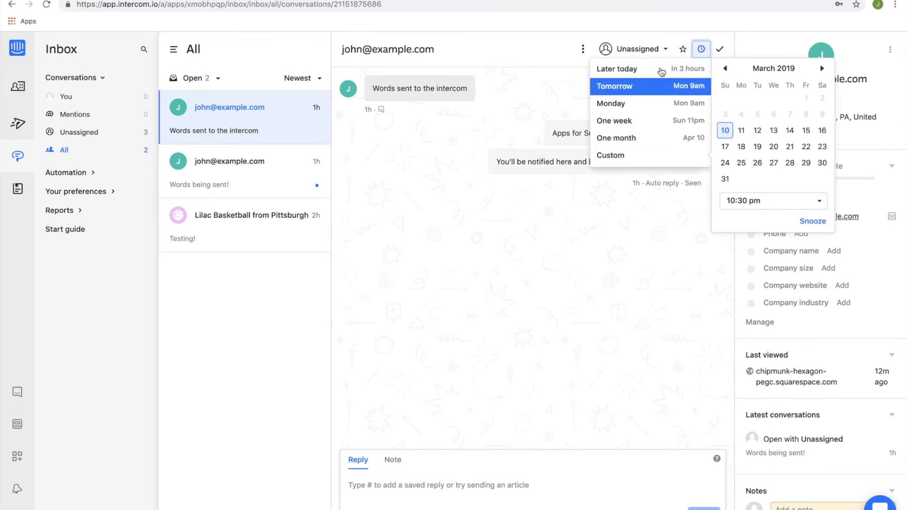
Mark the "Words sent to the intercom" conversation as priority, remove the priority, and close the conversation.
left_click(683, 49)
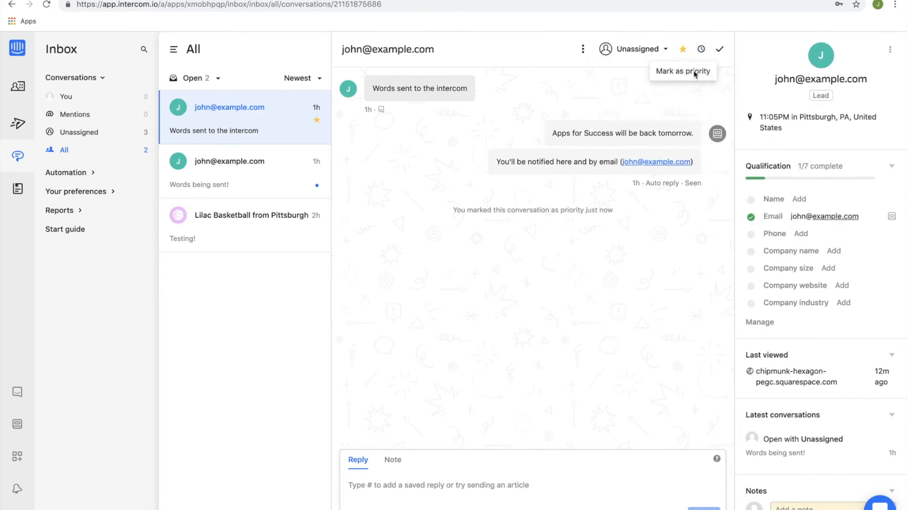
left_click(684, 50)
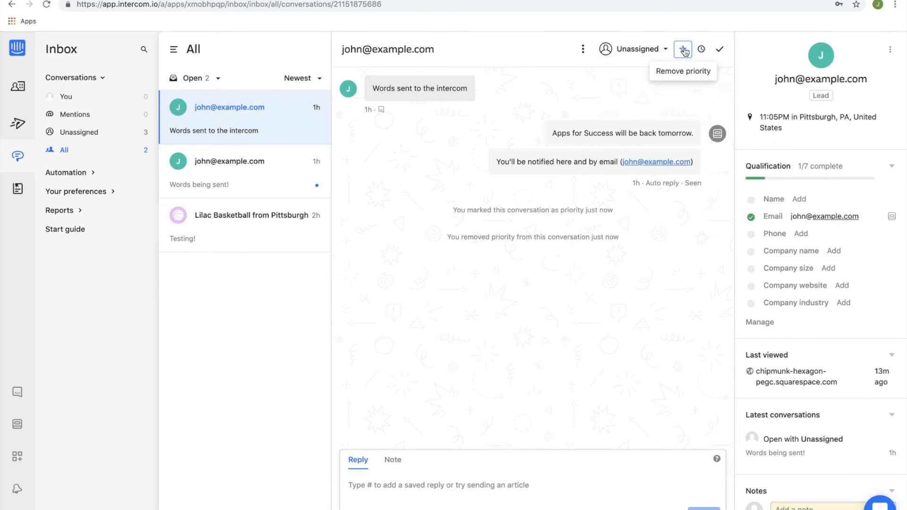
left_click(720, 49)
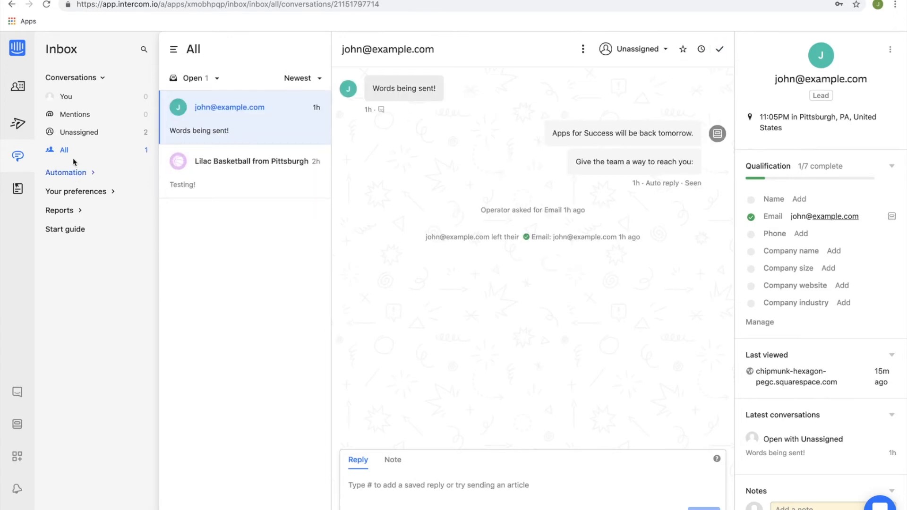
Start a new assignment rule in the inbox automation and examine its available condition data and assignee choices.
left_click(77, 173)
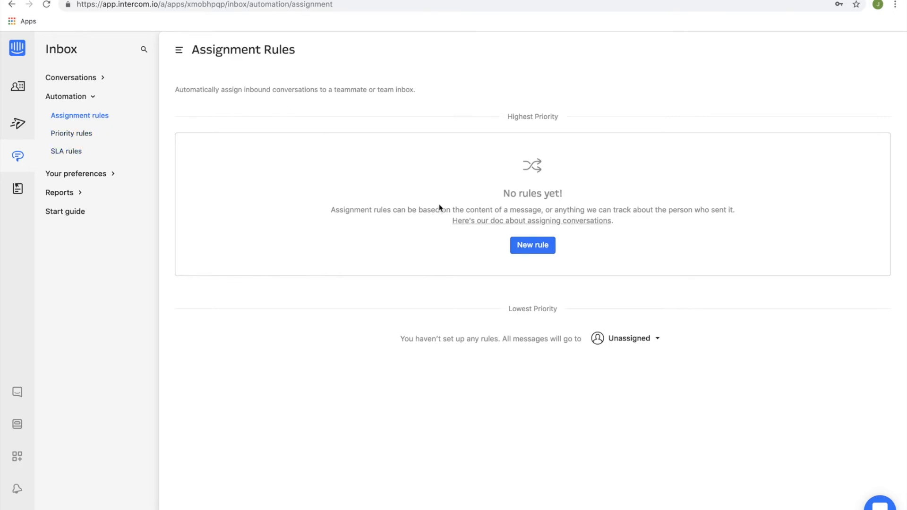
left_click(511, 245)
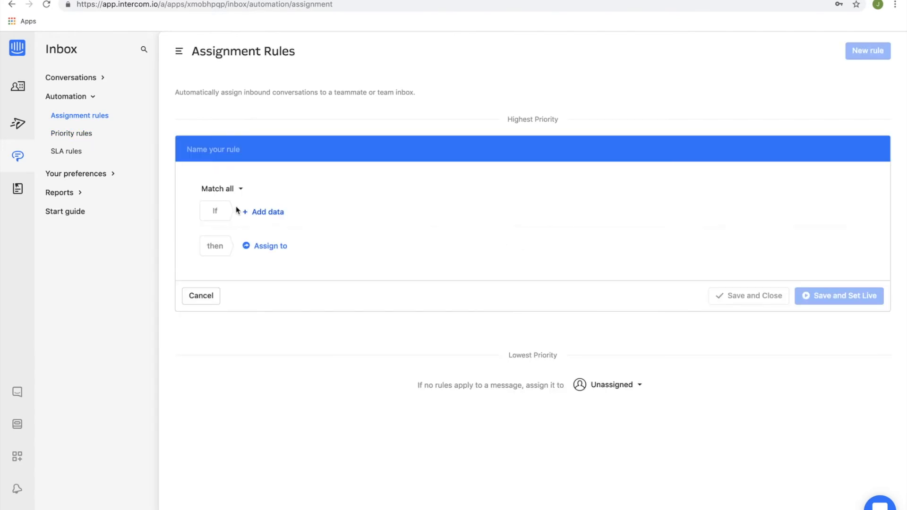
left_click(263, 213)
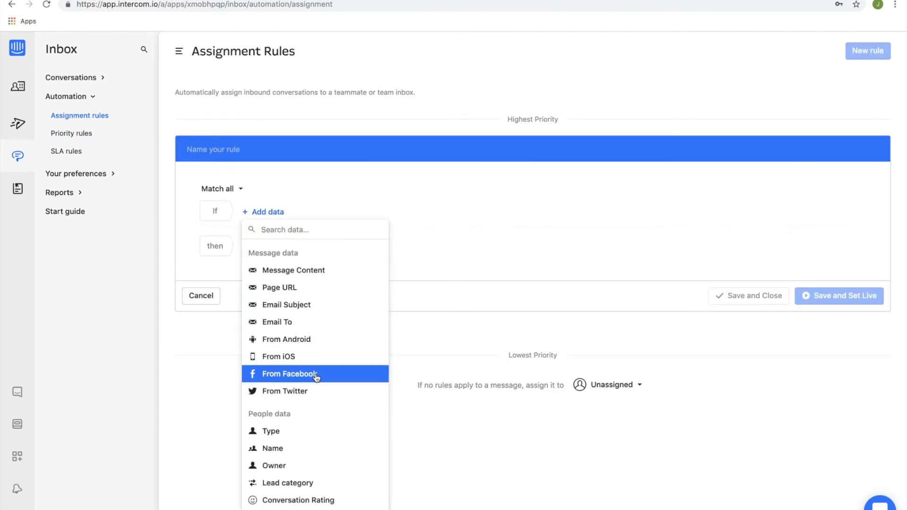
scroll(316, 376, "down", 8)
scroll(317, 376, "down", 1)
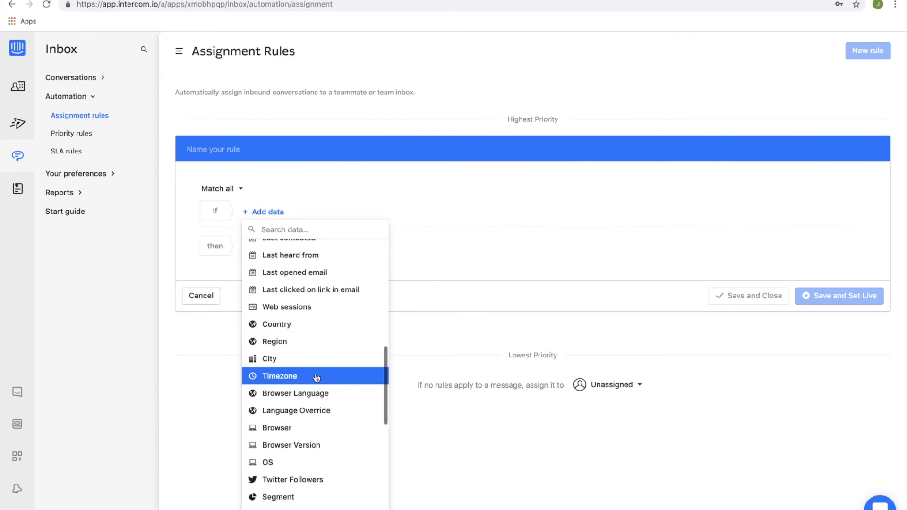
scroll(318, 342, "down", 8)
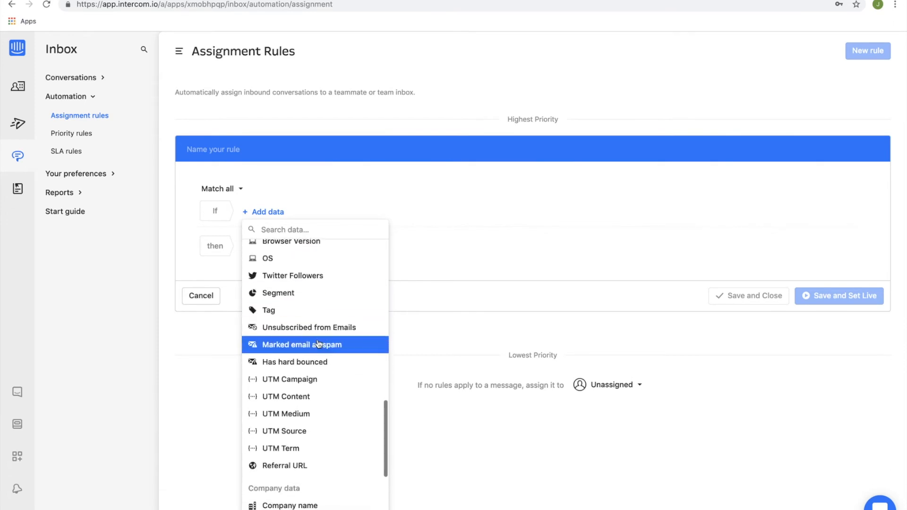
scroll(319, 344, "down", 5)
scroll(318, 345, "up", 3)
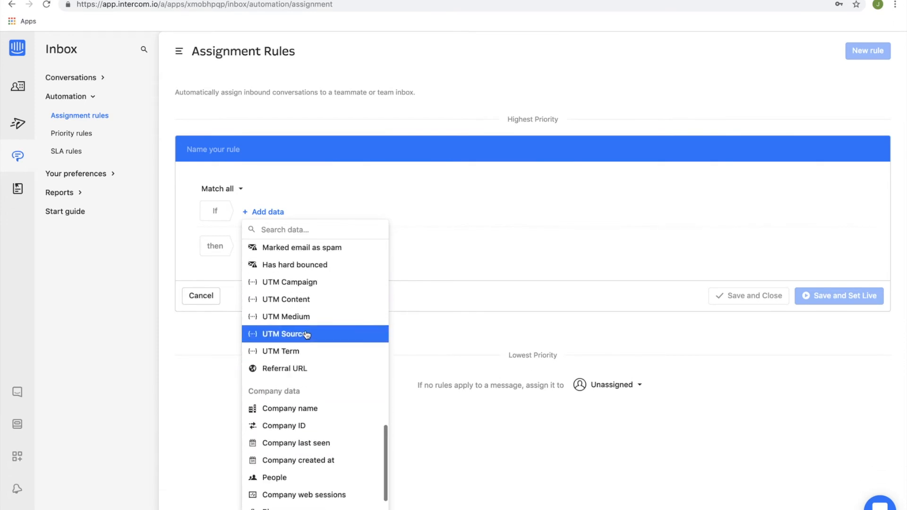
scroll(312, 295, "down", 3)
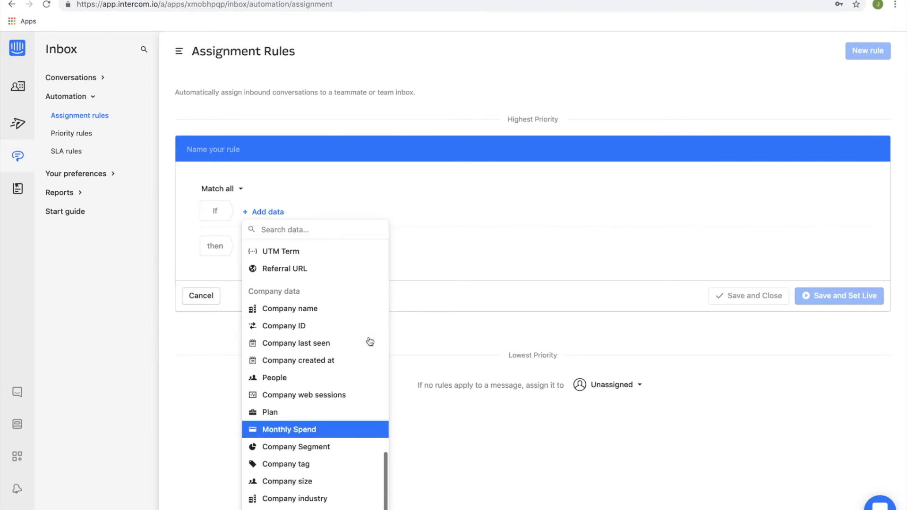
left_click(473, 205)
left_click(276, 247)
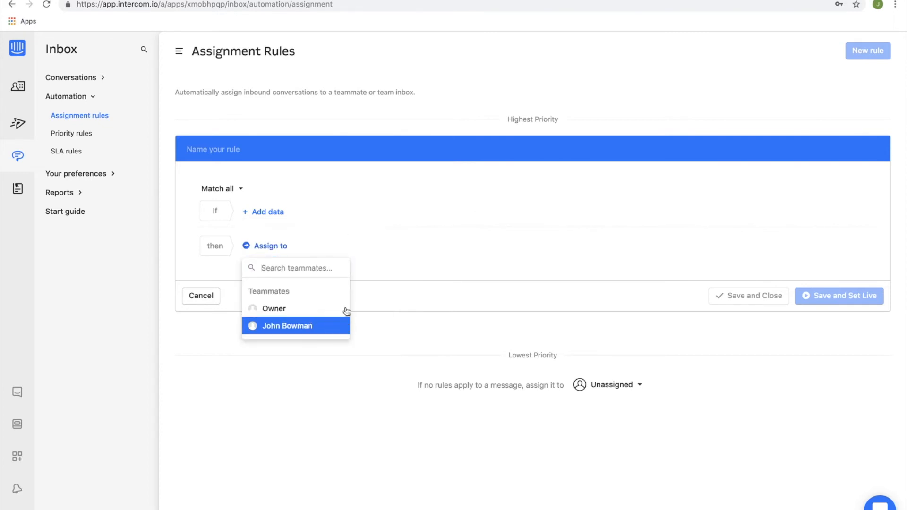
left_click(423, 202)
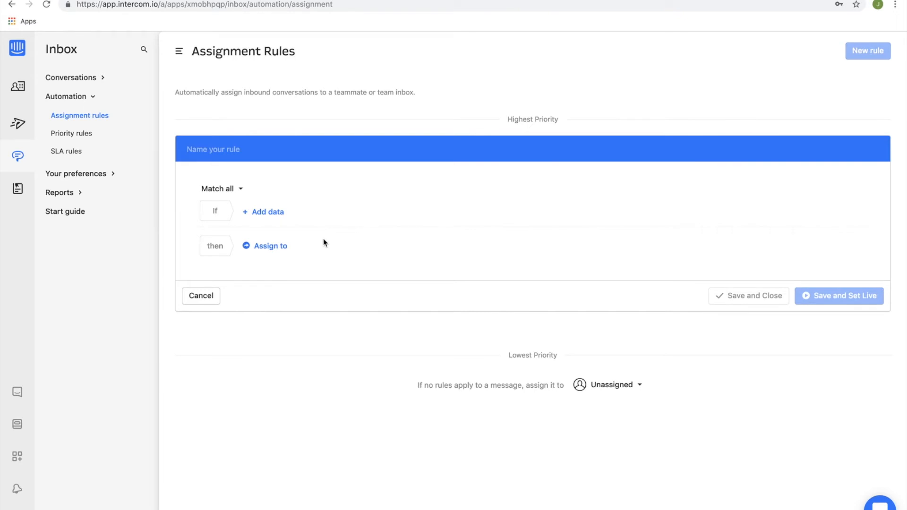
Start a new priority rule and look at the data available for its condition.
left_click(90, 138)
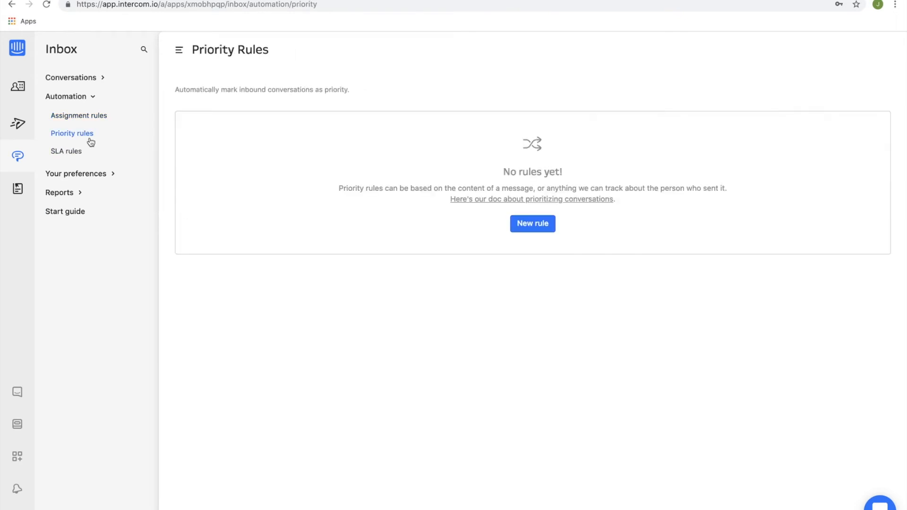
left_click(538, 228)
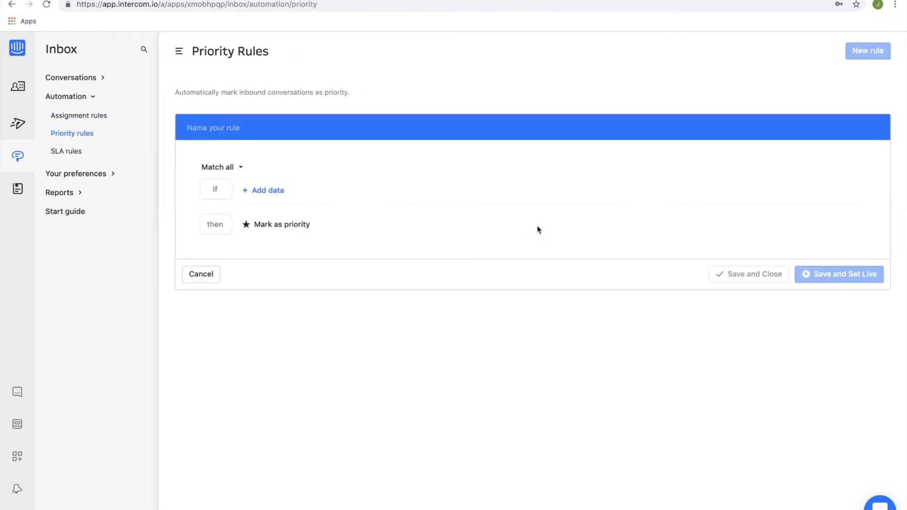
left_click(274, 193)
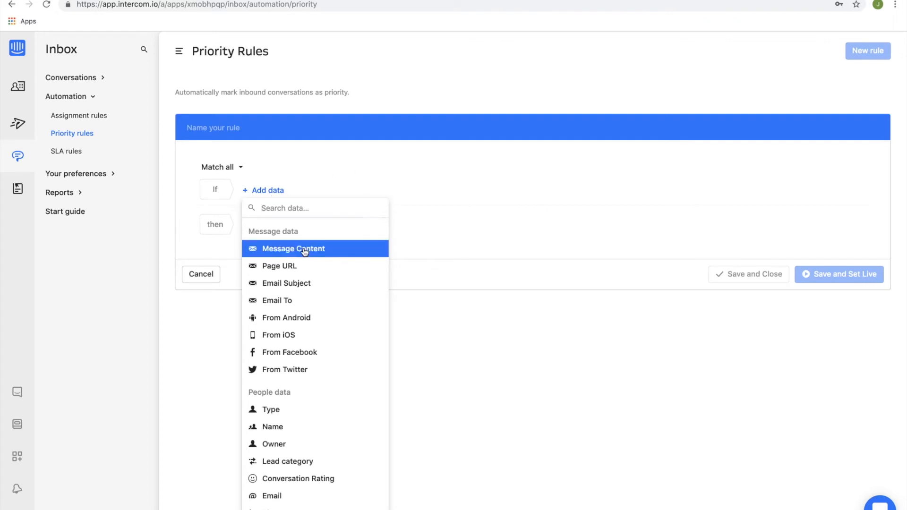
left_click(424, 199)
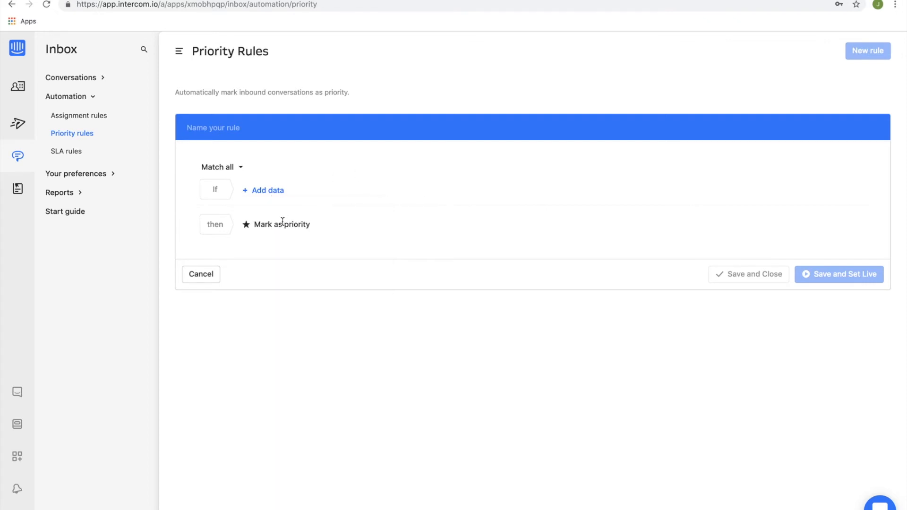
Start a new SLA rule, and look through the inbox preferences for wallpaper, conversation profile and assignment.
left_click(72, 159)
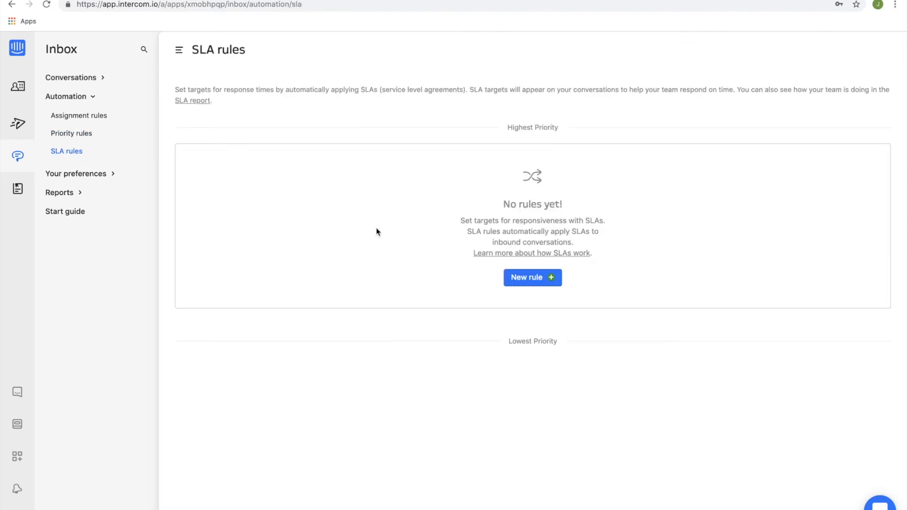
left_click(541, 274)
left_click(93, 177)
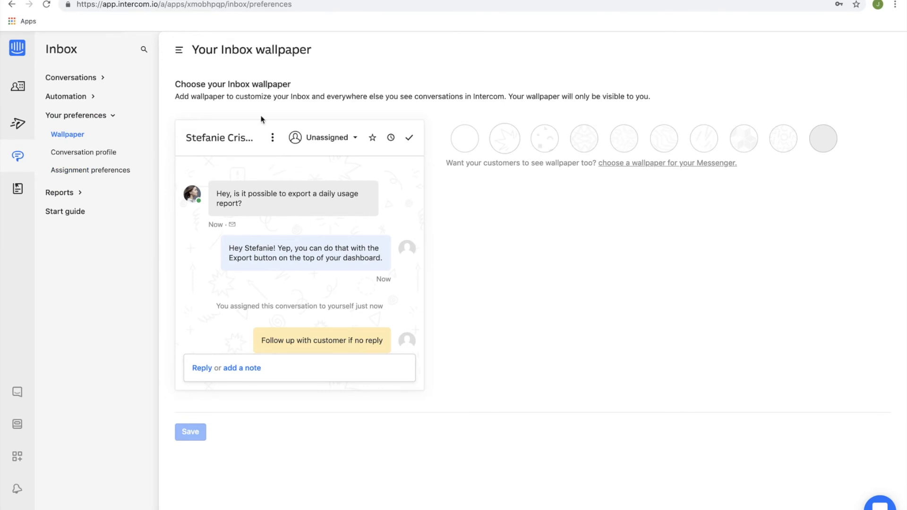
left_click(77, 153)
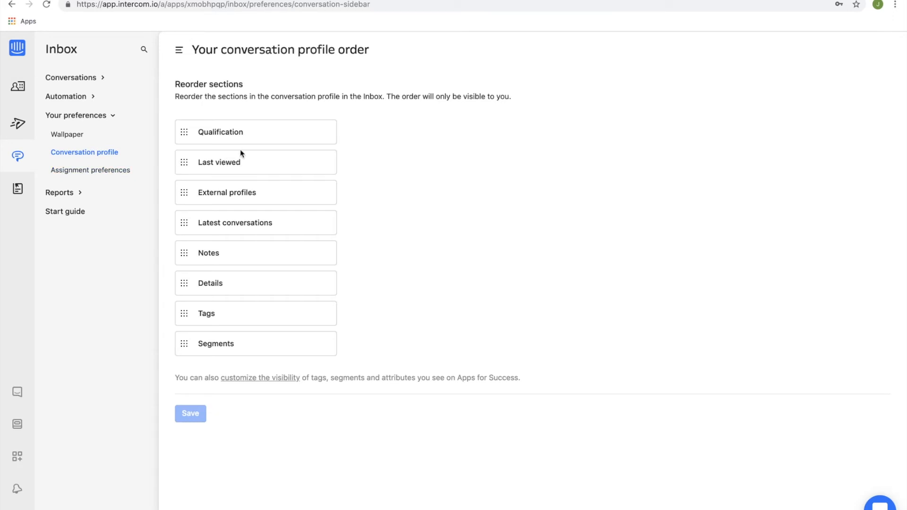
left_click(98, 172)
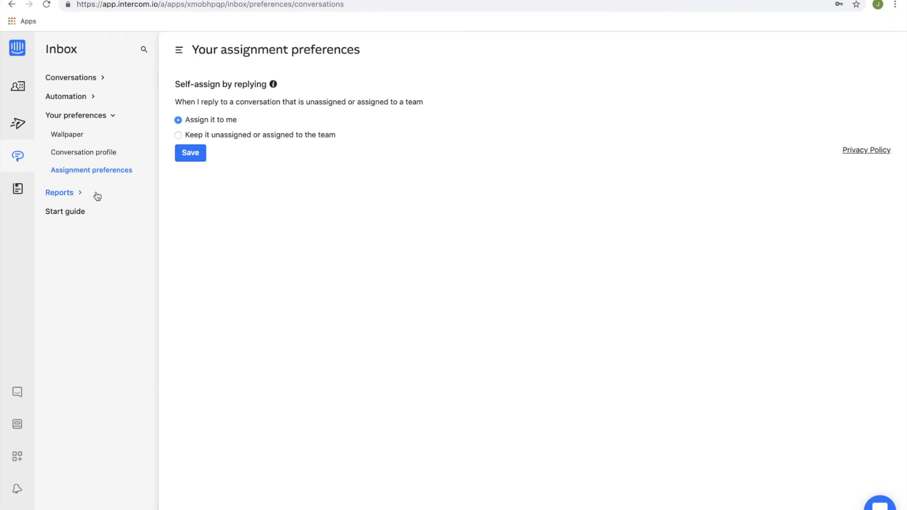
Look through the inbox reports, covering the summary, performance, leads and conversation data export.
left_click(67, 196)
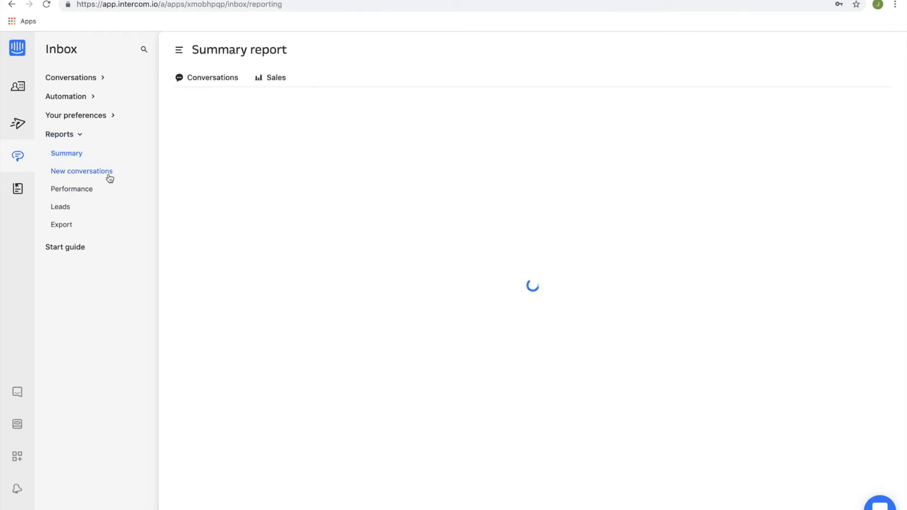
left_click(77, 193)
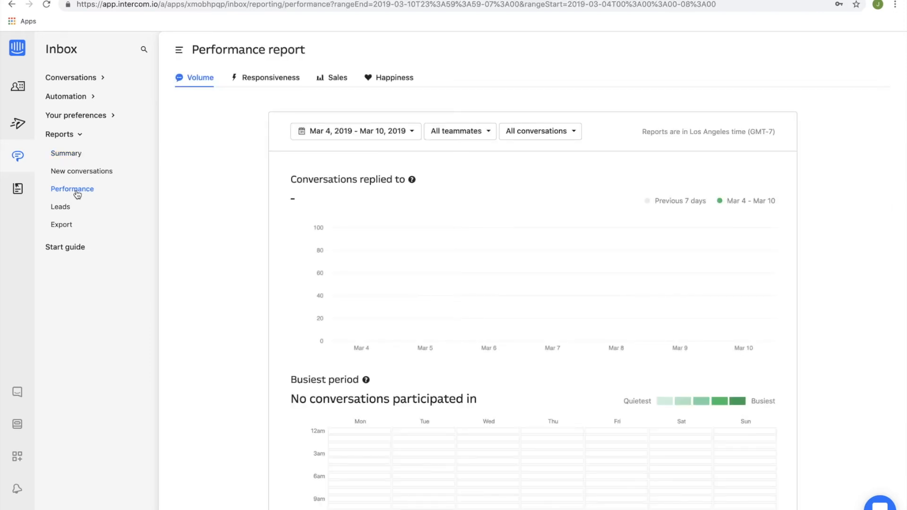
left_click(67, 214)
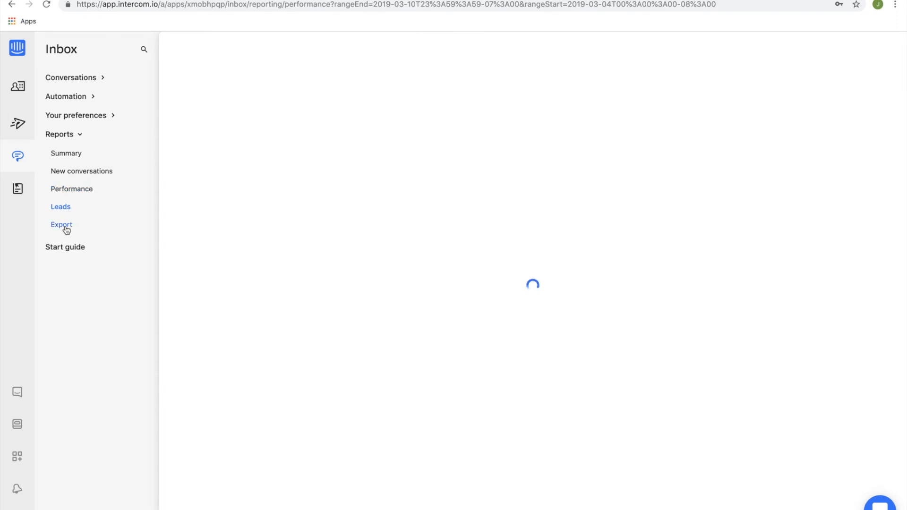
left_click(66, 226)
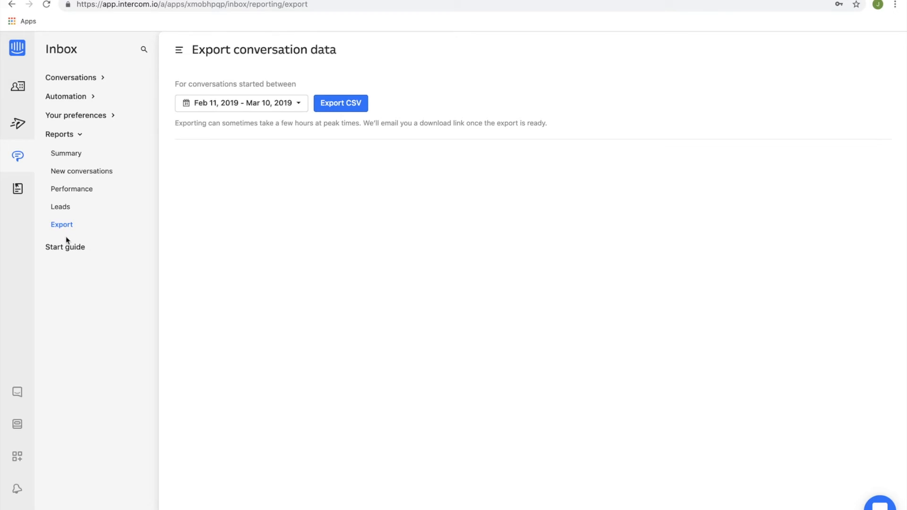
Read through the article "This is an example article!", and close the Messenger chat on the Squarespace site.
left_click(17, 190)
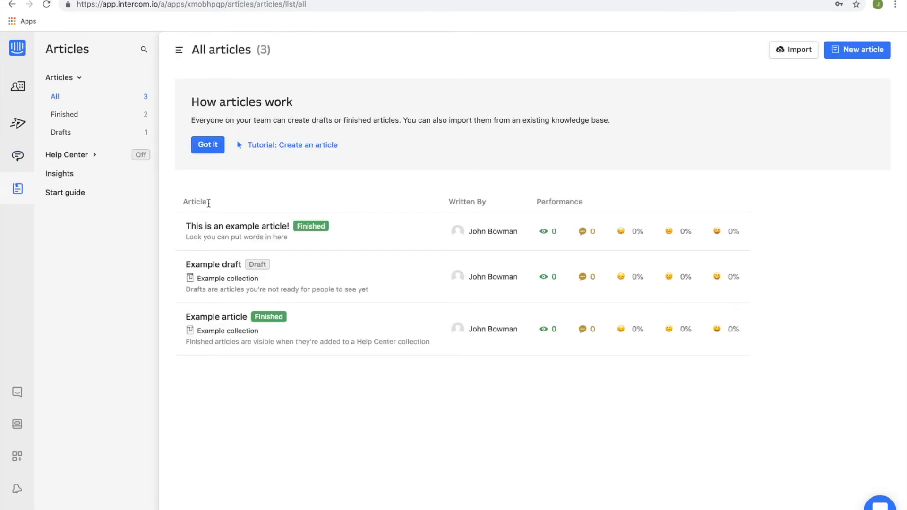
left_click(254, 228)
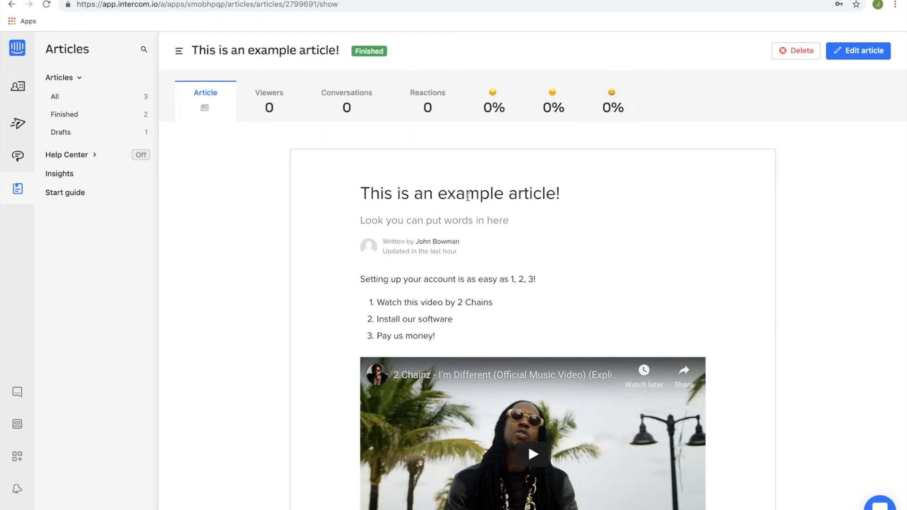
scroll(398, 199, "down", 3)
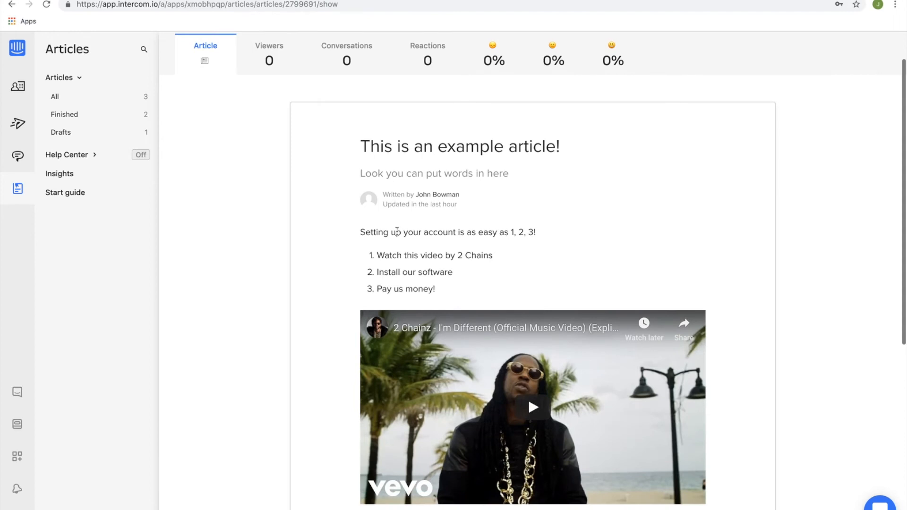
scroll(411, 146, "down", 2)
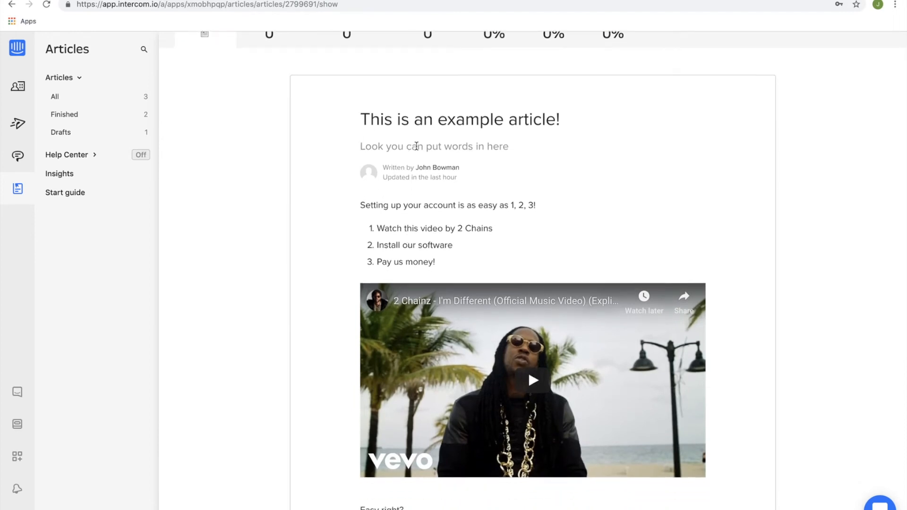
scroll(431, 195, "down", 5)
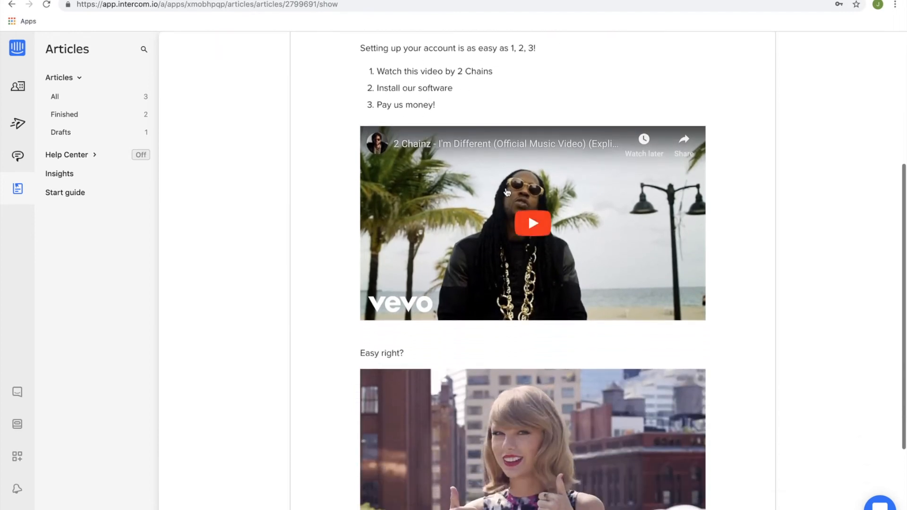
scroll(480, 221, "down", 4)
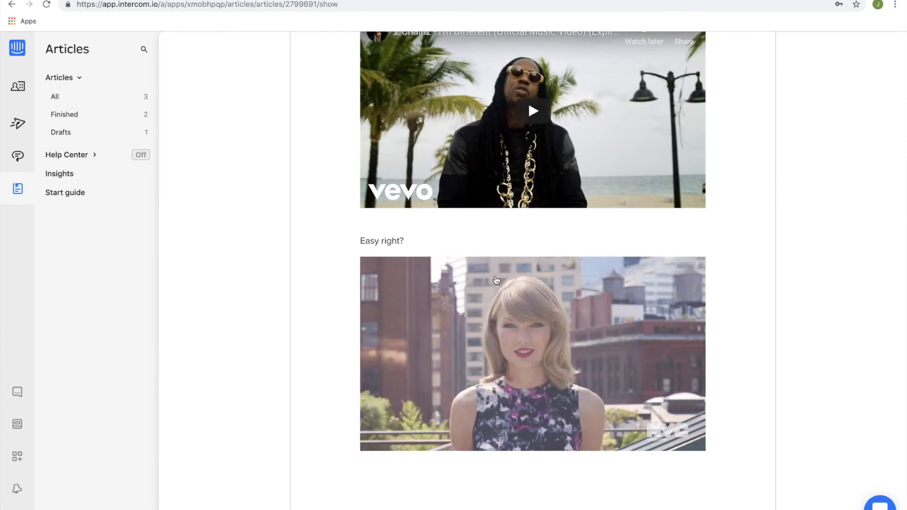
scroll(480, 221, "down", 2)
scroll(496, 280, "up", 6)
scroll(496, 280, "up", 10)
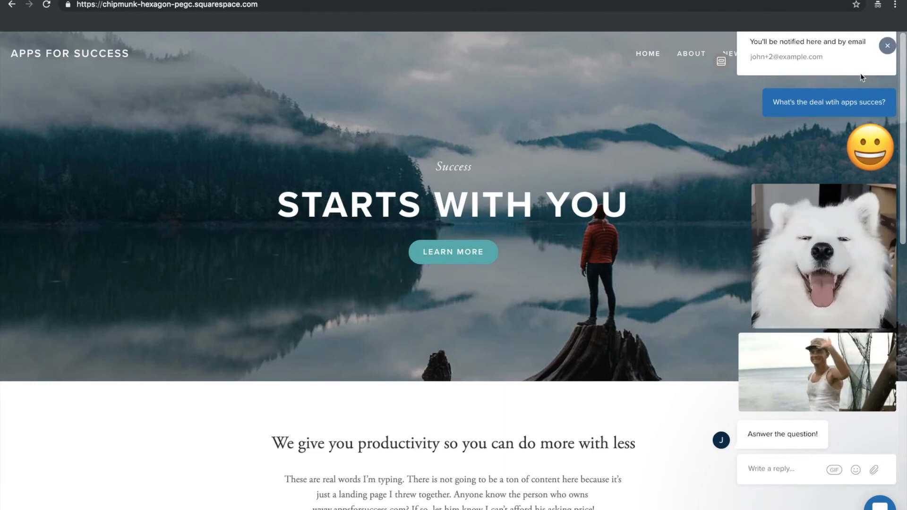
left_click(888, 45)
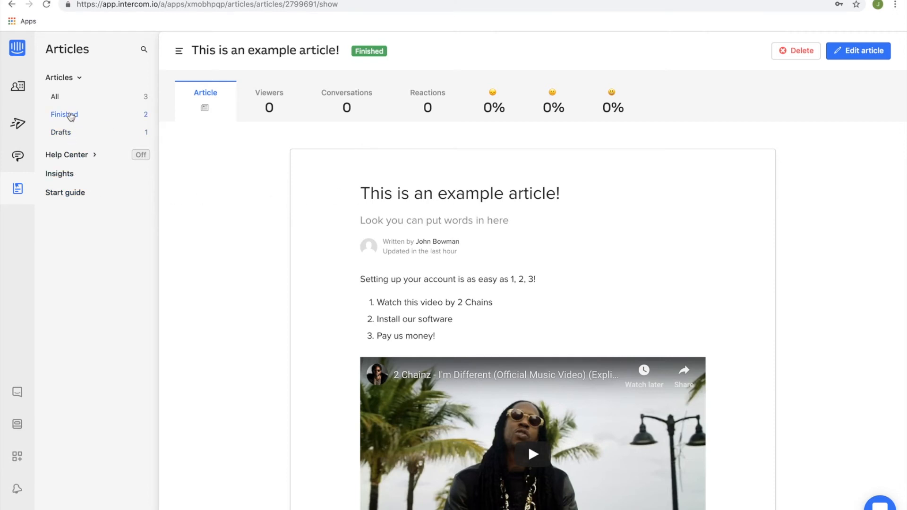
Look at the finished articles, the drafts, the Help Center collections and the article insights.
left_click(64, 116)
left_click(65, 134)
left_click(71, 155)
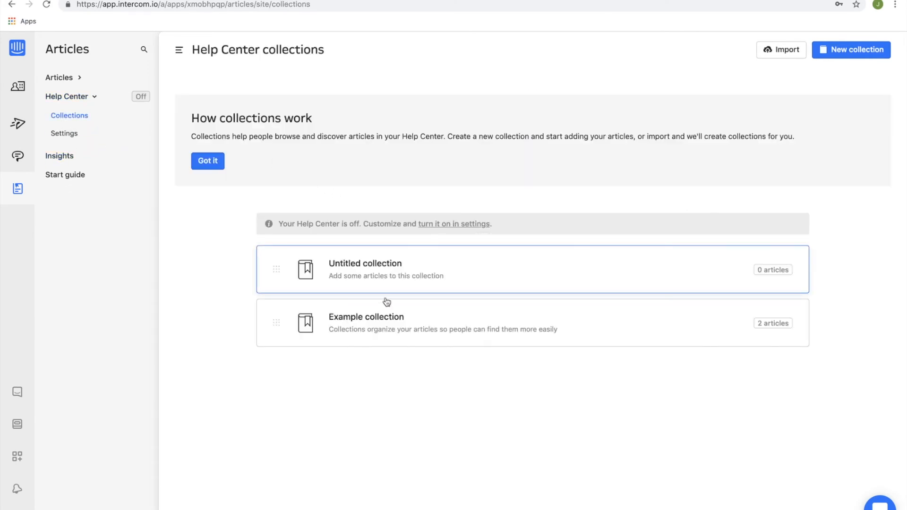
left_click(63, 156)
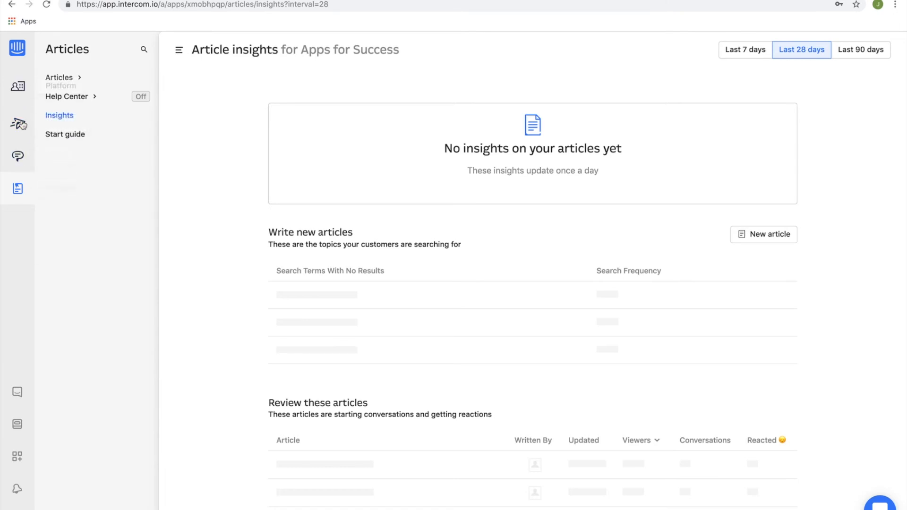
Open the Messenger settings for home apps and browse the apps that can be inserted for visitors.
left_click(19, 393)
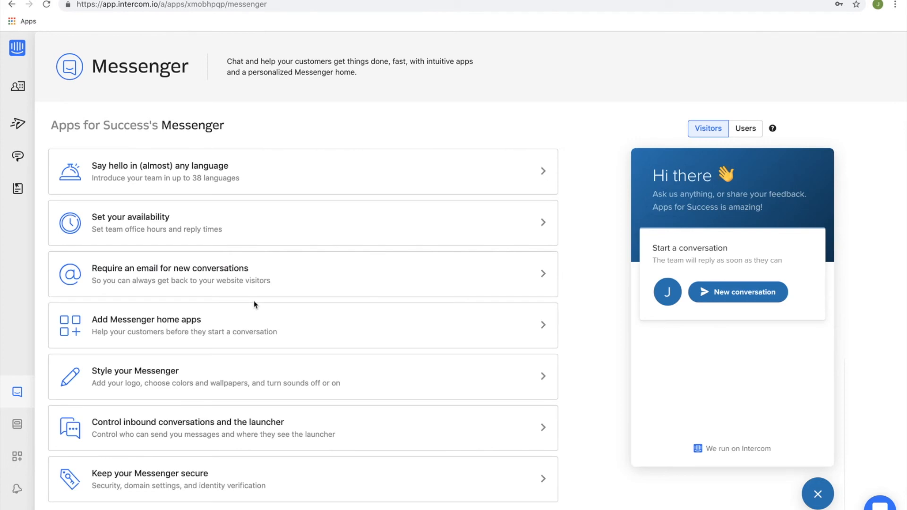
left_click(218, 329)
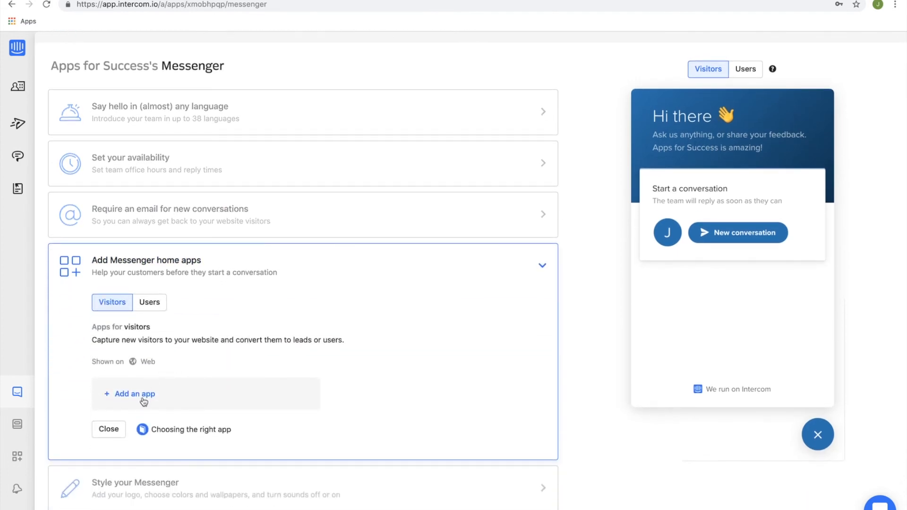
left_click(141, 397)
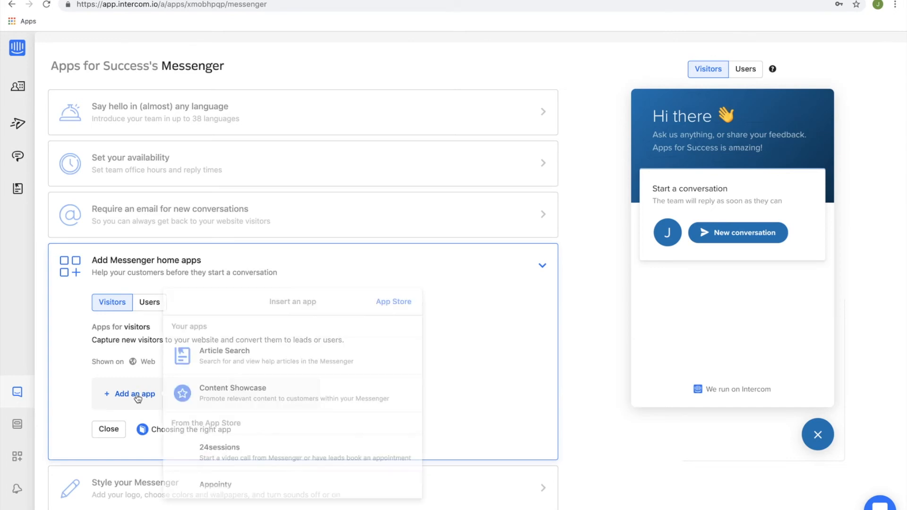
scroll(243, 358, "down", 2)
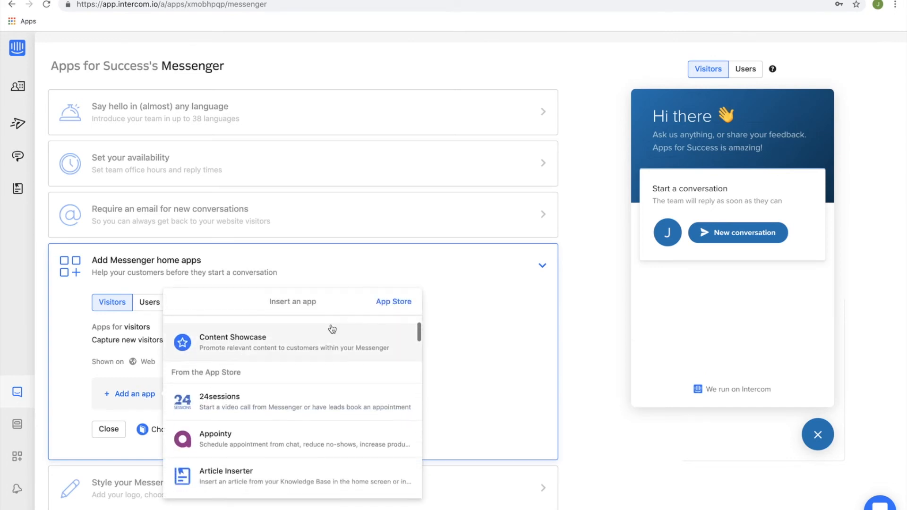
Choose the Content Showcase app with the Announcement template and start customizing it.
left_click(301, 344)
left_click(316, 362)
scroll(262, 451, "down", 1)
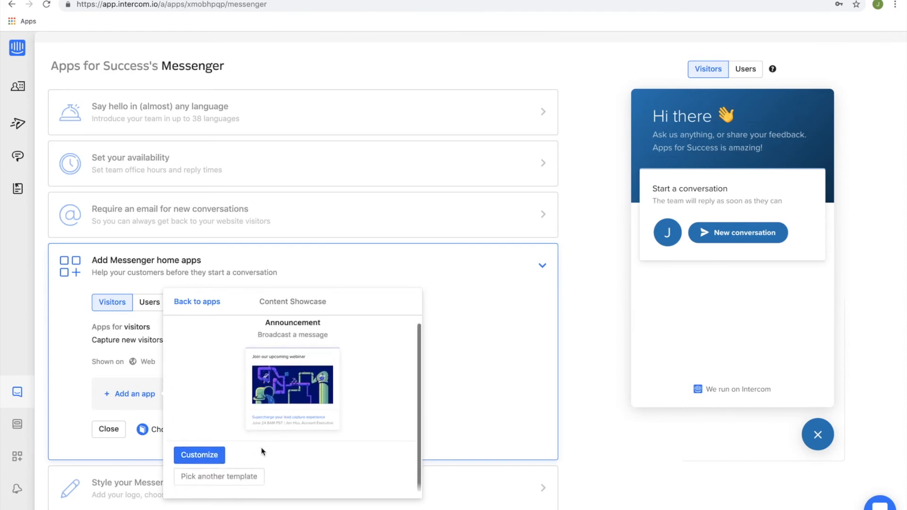
left_click(210, 456)
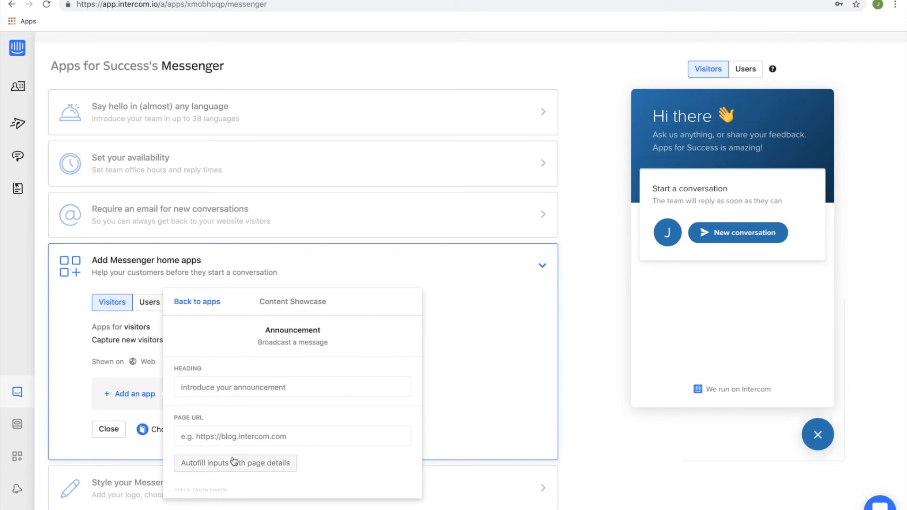
left_click(235, 387)
type("Hey new blog post")
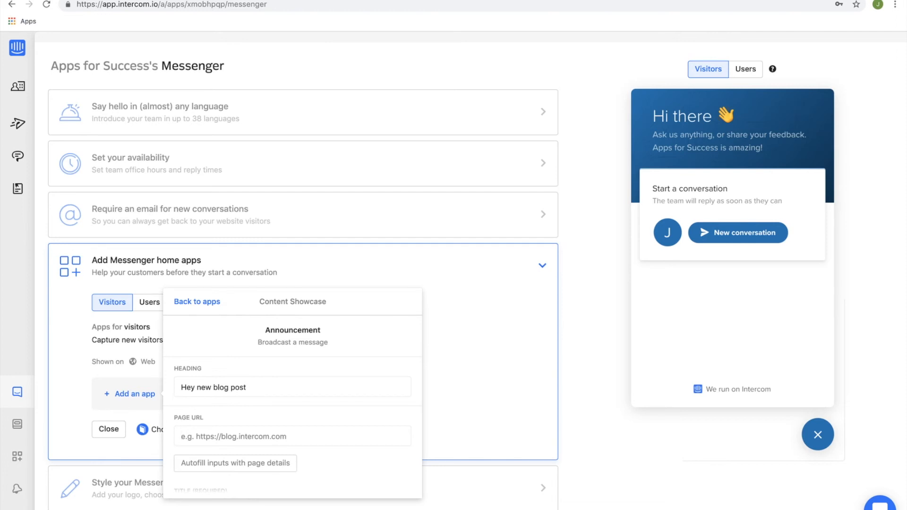
type("www.google.com")
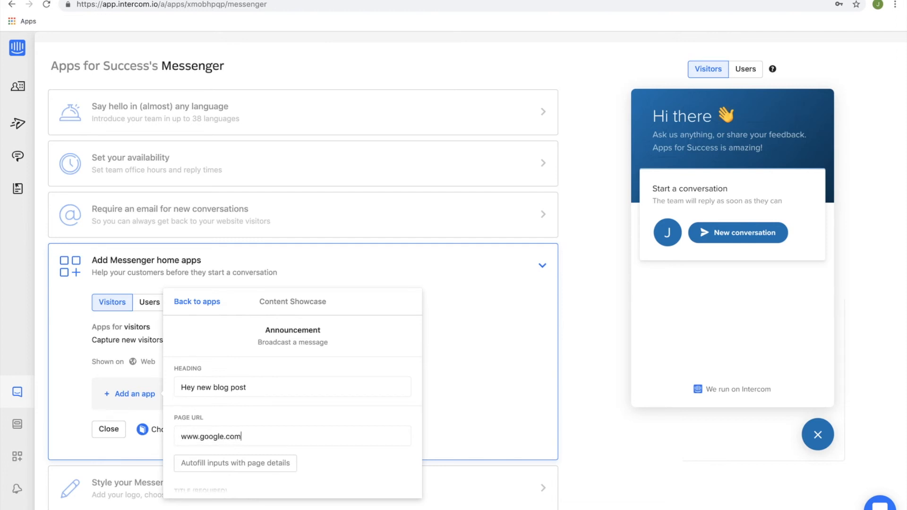
scroll(249, 405, "down", 2)
left_click(245, 373)
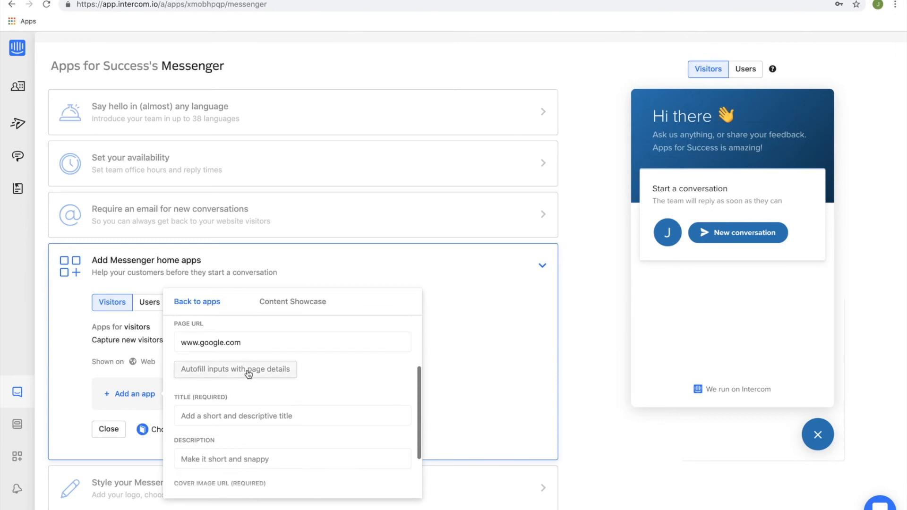
scroll(324, 379, "down", 4)
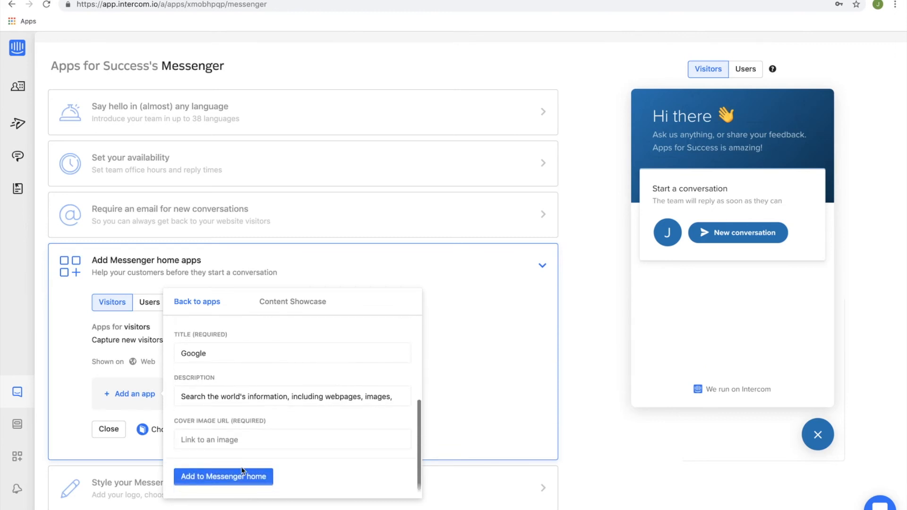
left_click(242, 476)
scroll(307, 414, "down", 4)
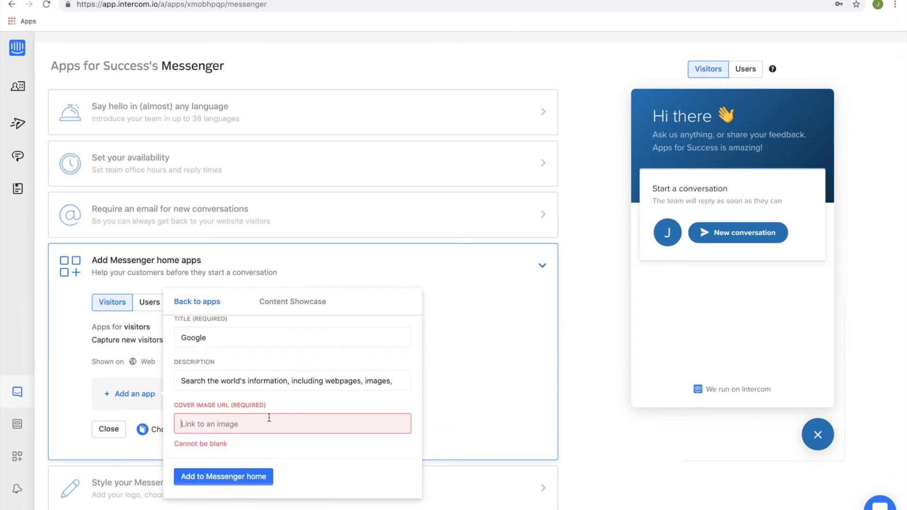
left_click(444, 338)
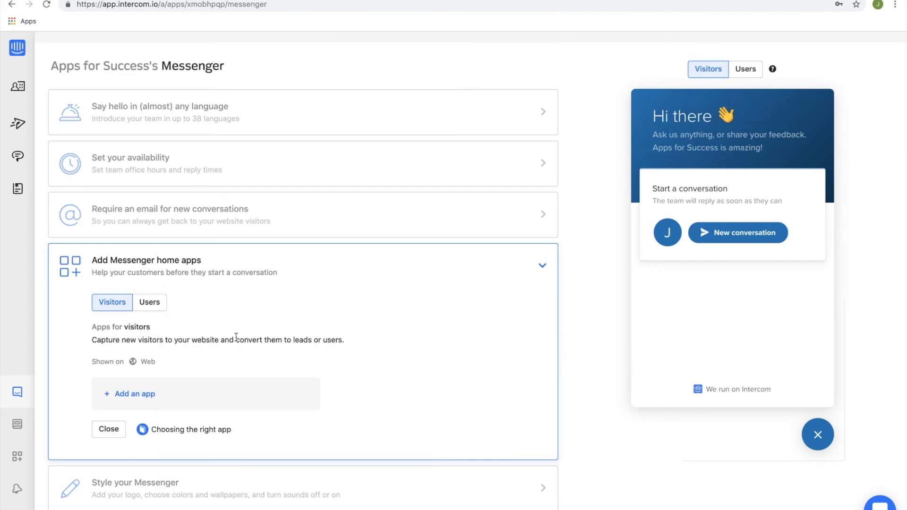
Open the Help Center settings from the Article Search app, add Article Search to the visitors' Messenger home and save the change.
left_click(144, 394)
scroll(244, 420, "down", 1)
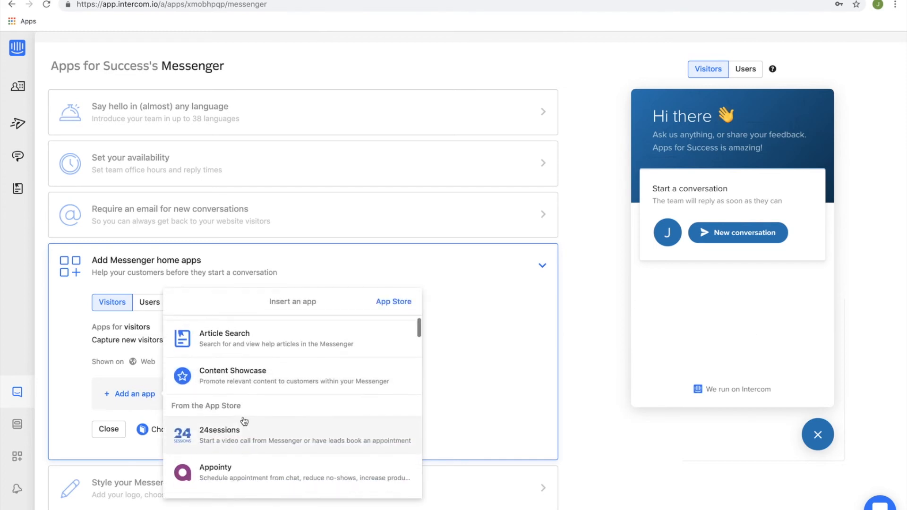
left_click(244, 341)
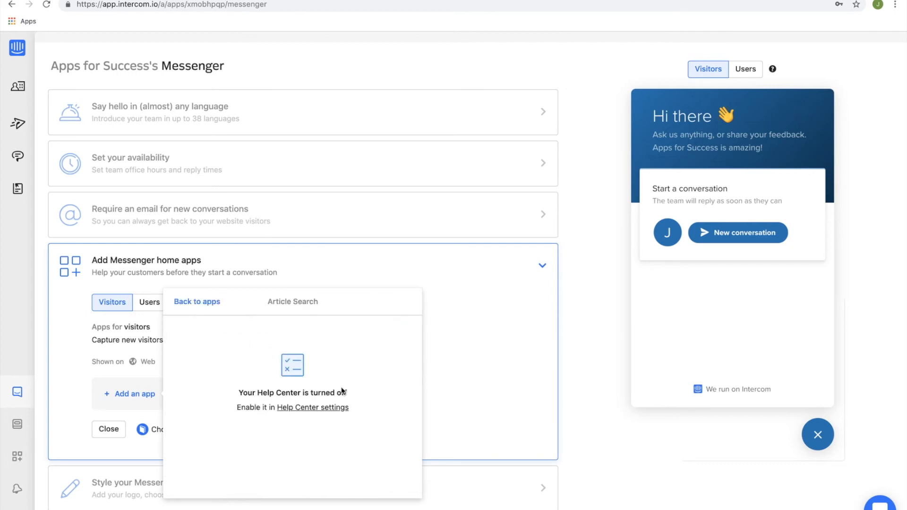
left_click(301, 408)
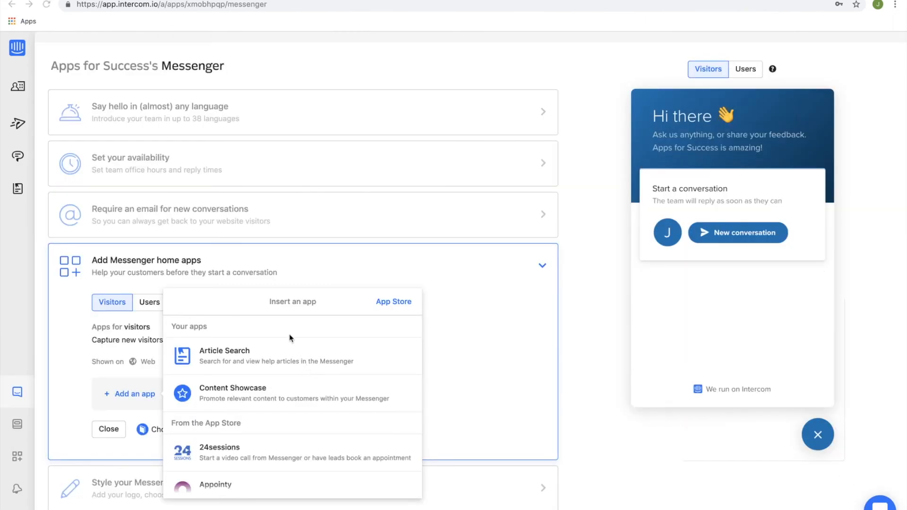
left_click(248, 358)
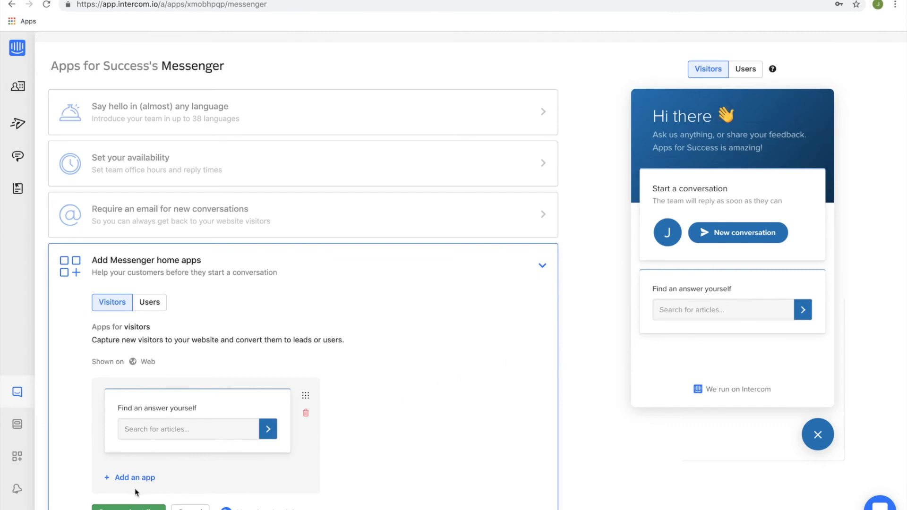
left_click(128, 507)
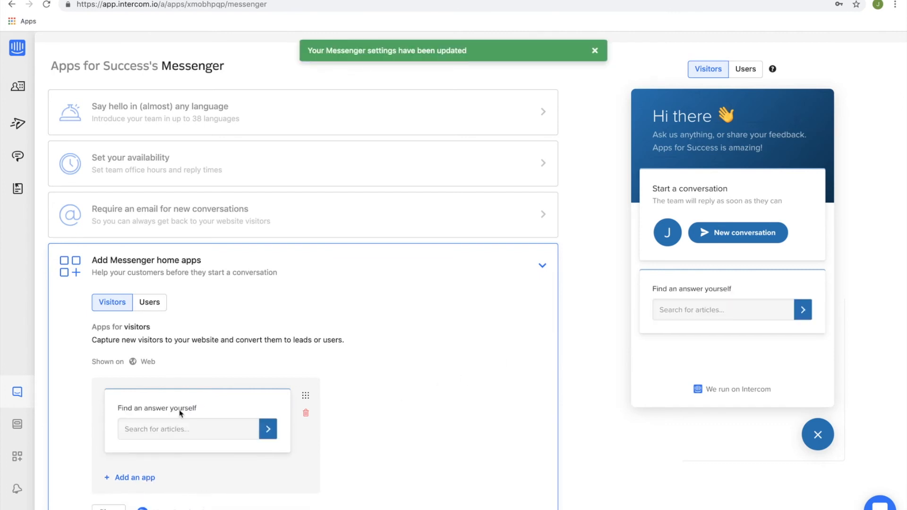
Look through the Messenger settings for styling, inbound conversations and the launcher, and security with identity verification.
scroll(225, 357, "down", 5)
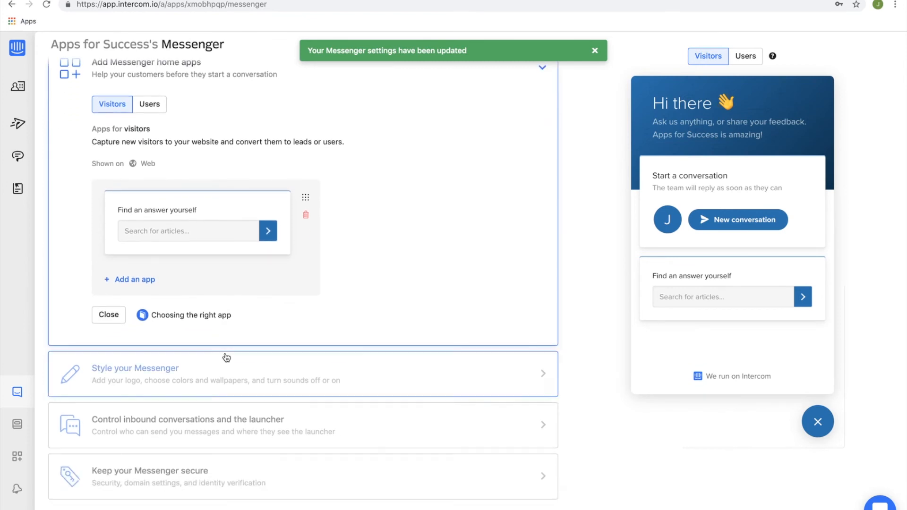
left_click(198, 365)
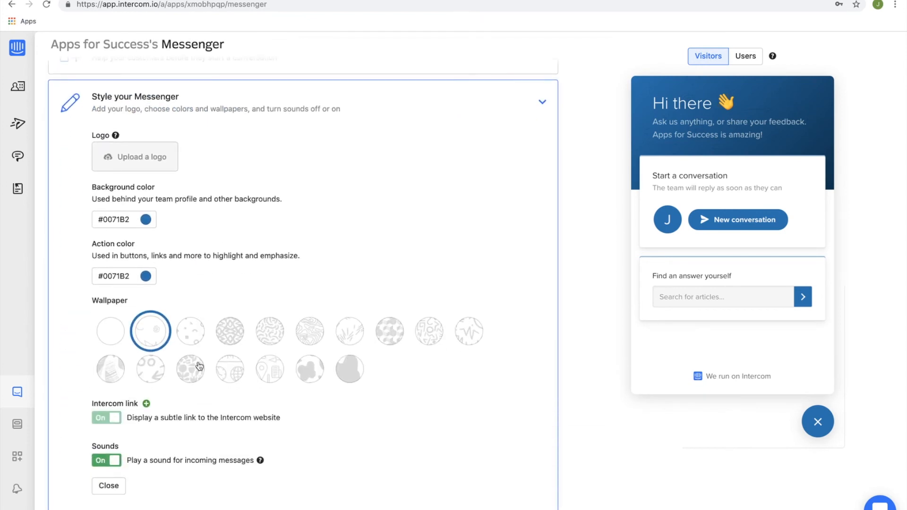
scroll(148, 320, "down", 3)
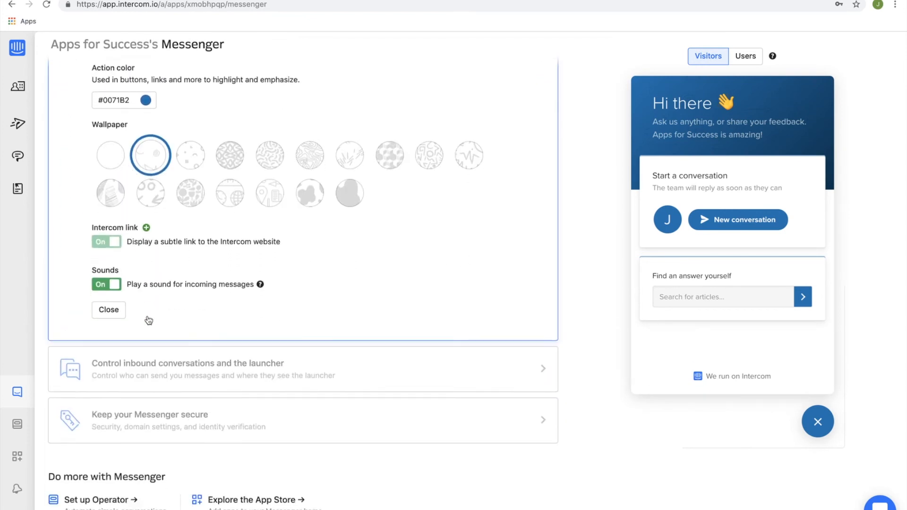
left_click(172, 364)
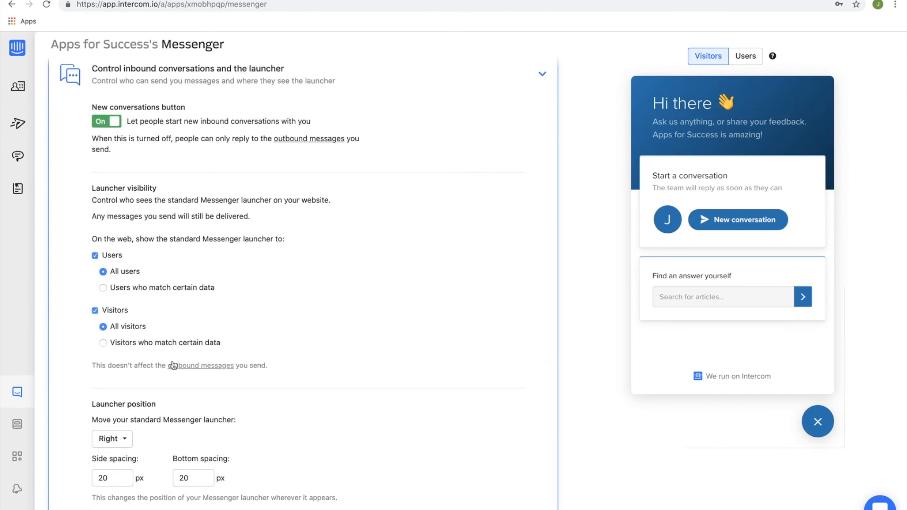
scroll(174, 365, "down", 1)
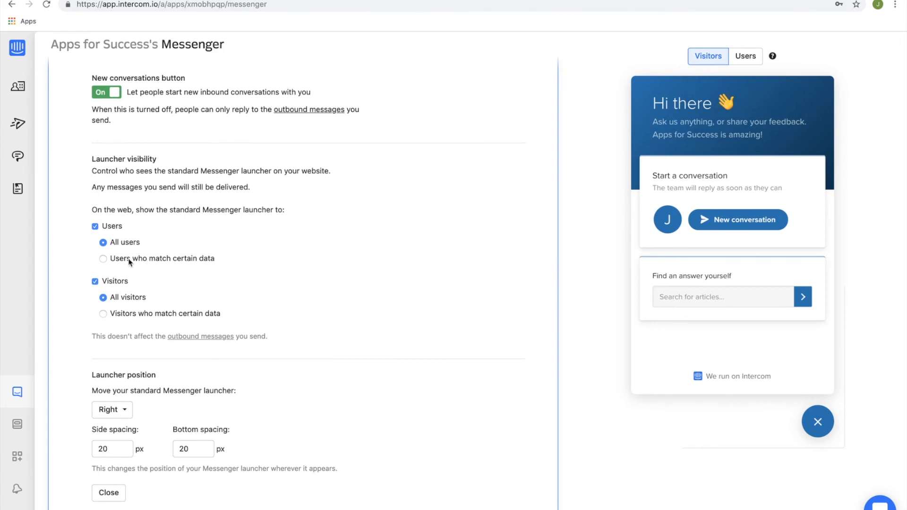
scroll(129, 263, "down", 5)
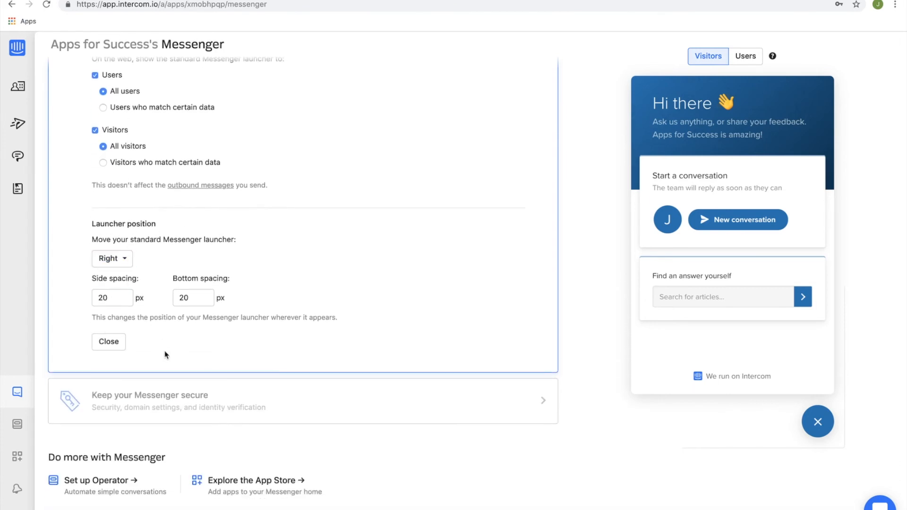
left_click(146, 384)
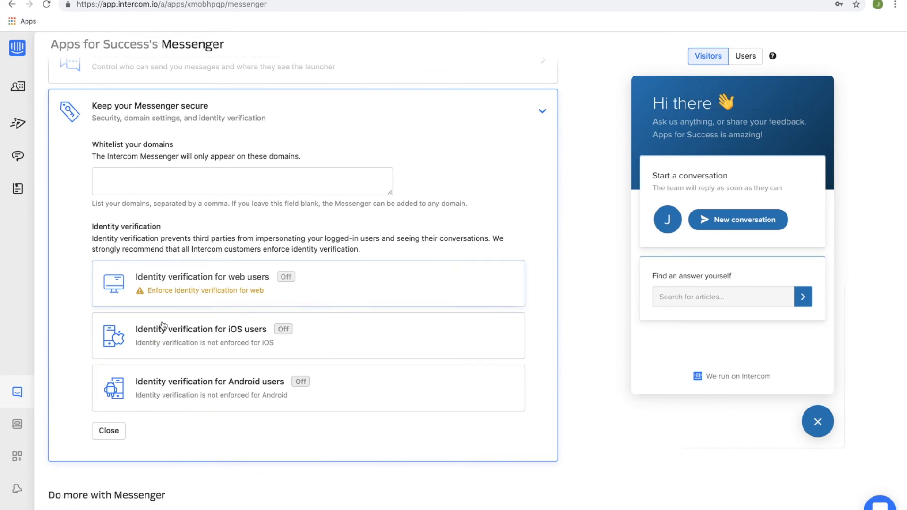
scroll(163, 304, "down", 2)
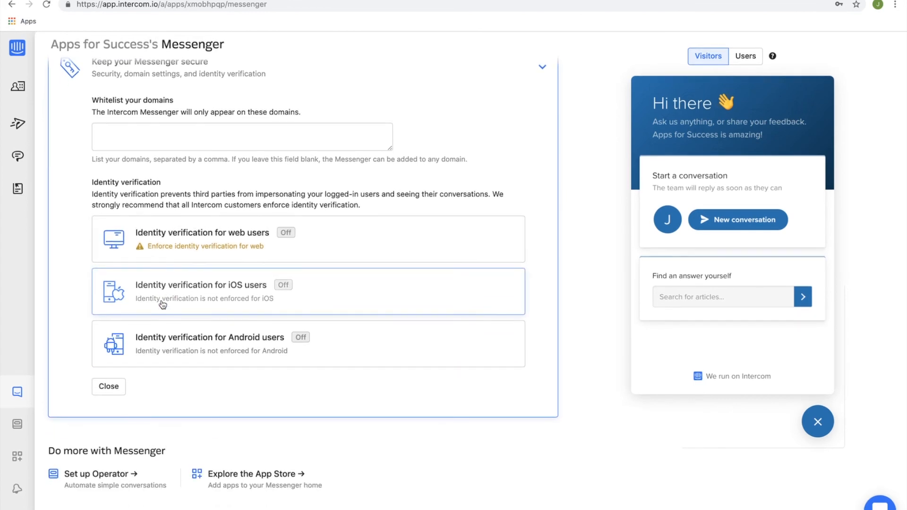
Start an Operator custom bot for users from the User onboarding template and continue past its audience rules to the bot design.
left_click(18, 426)
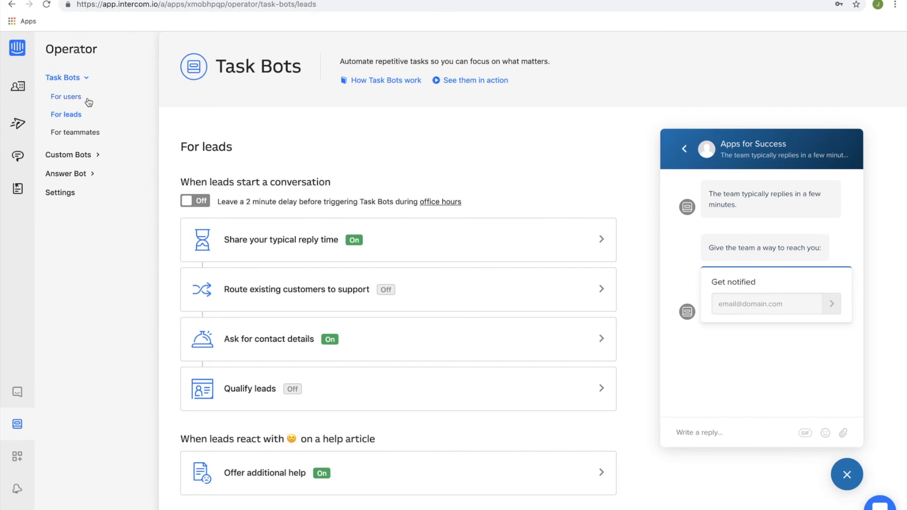
left_click(81, 155)
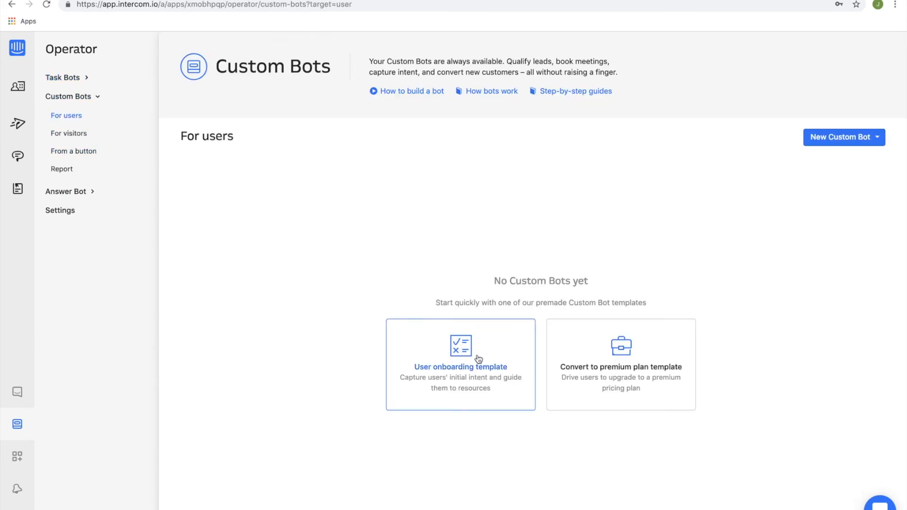
left_click(468, 363)
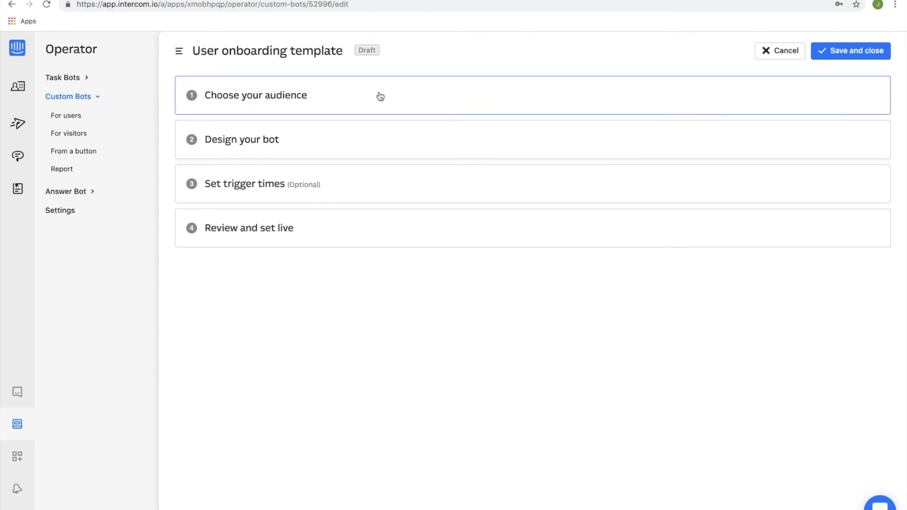
left_click(395, 94)
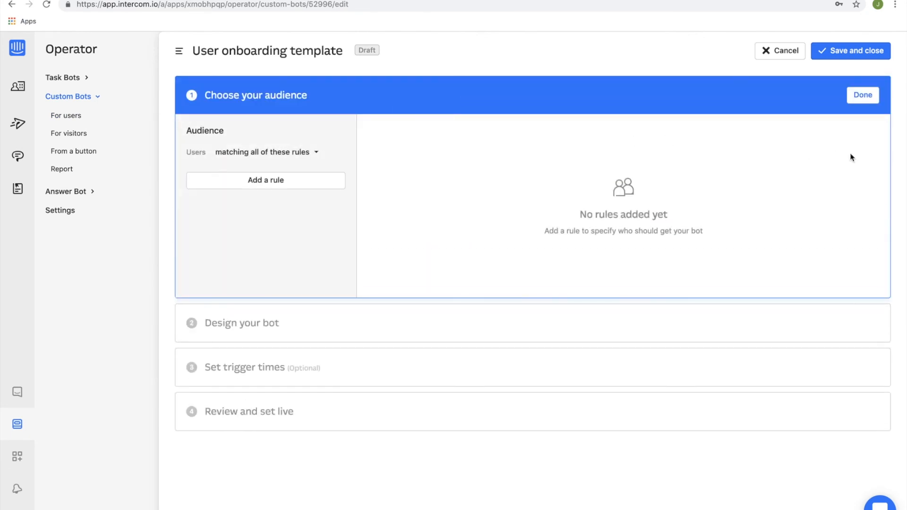
left_click(863, 96)
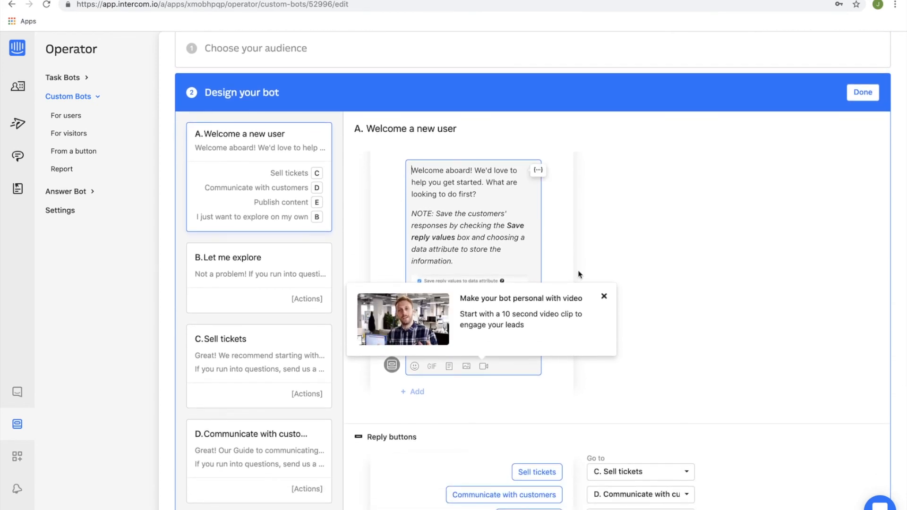
left_click(604, 297)
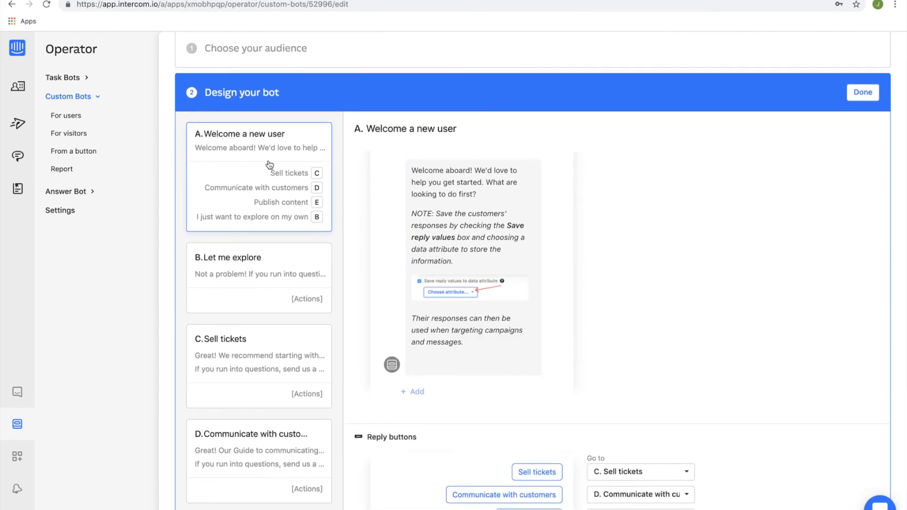
Examine the onboarding bot's message paths, including Let me explore, Sell tickets and Communicate with customers.
scroll(482, 279, "down", 1)
scroll(483, 279, "down", 2)
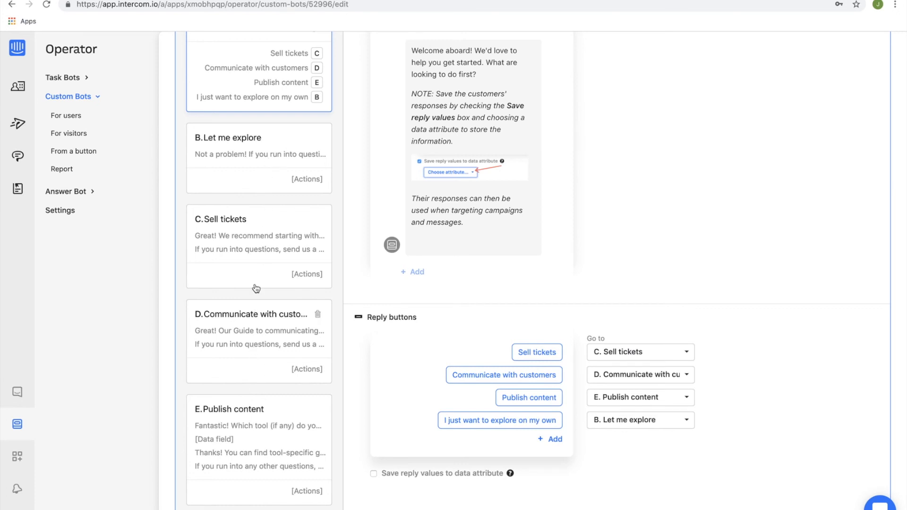
scroll(255, 282, "up", 2)
left_click(256, 218)
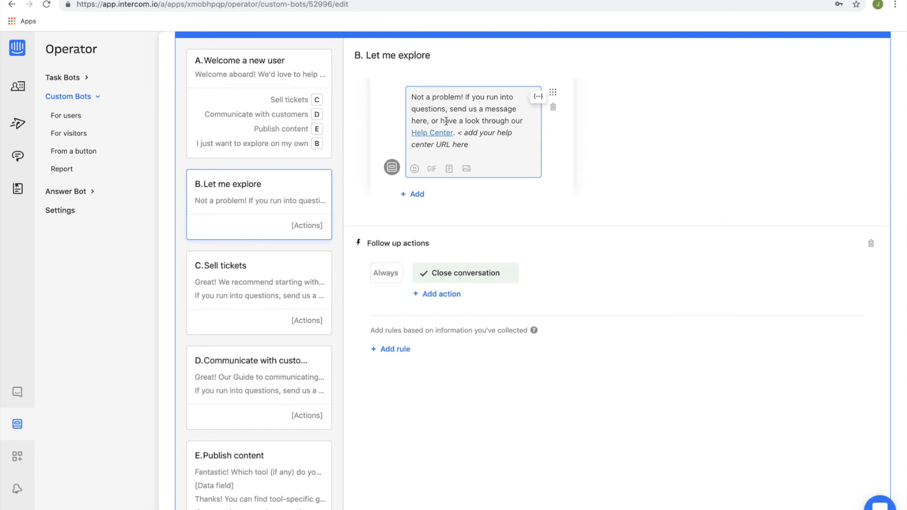
left_click(228, 290)
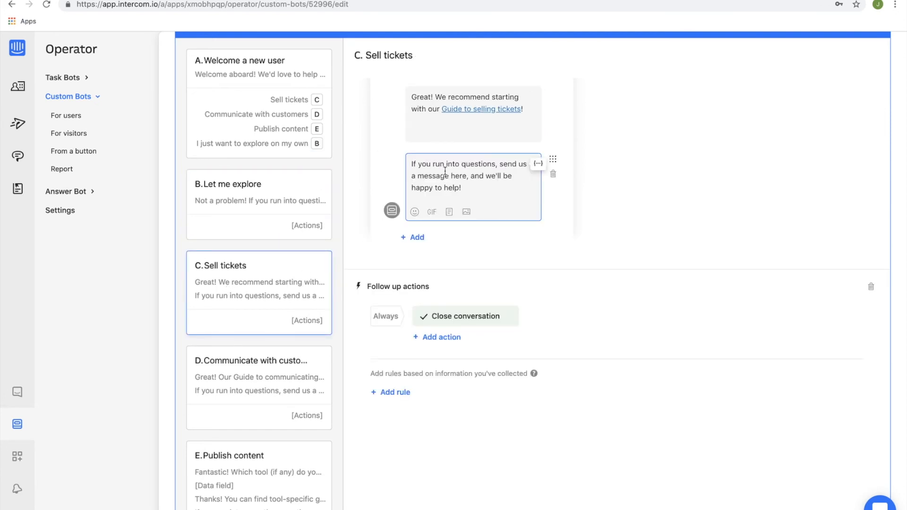
left_click(239, 373)
scroll(239, 374, "down", 3)
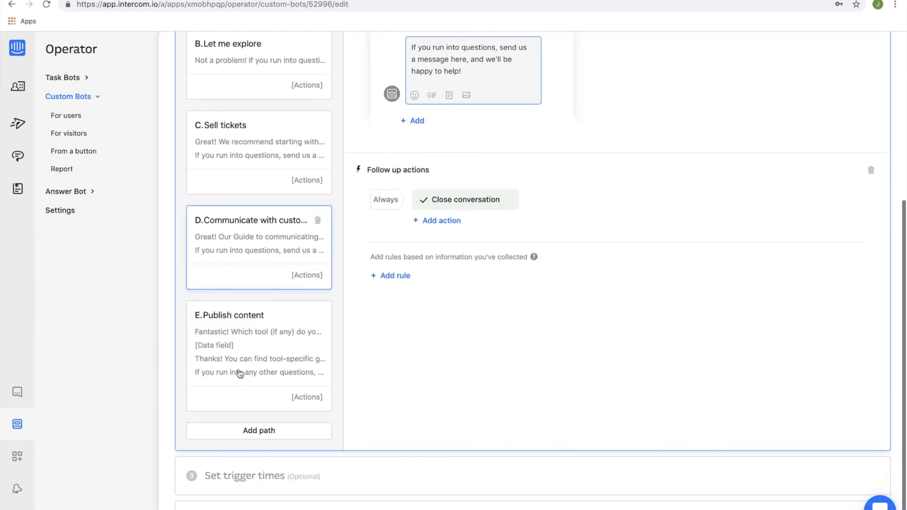
scroll(240, 373, "up", 5)
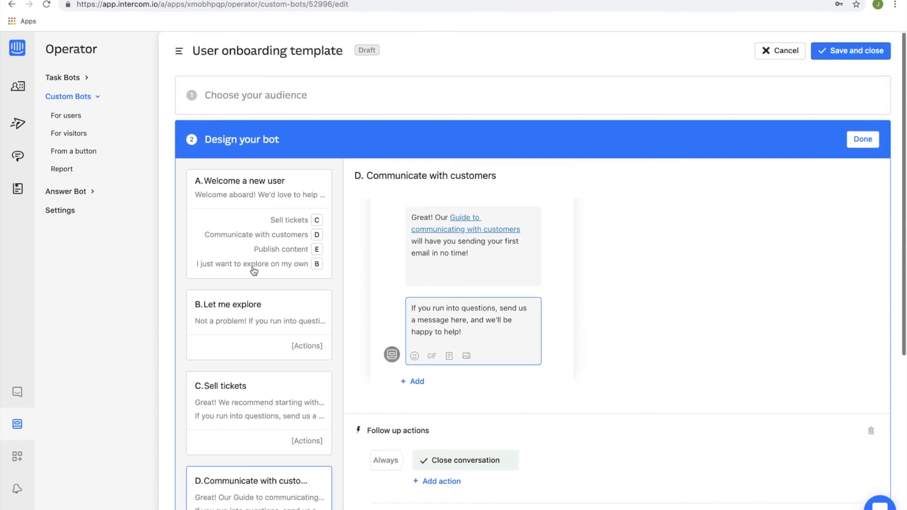
Check the reply buttons of the Welcome a new user path, the bot's trigger times and its go-live review.
left_click(254, 271)
scroll(457, 361, "down", 5)
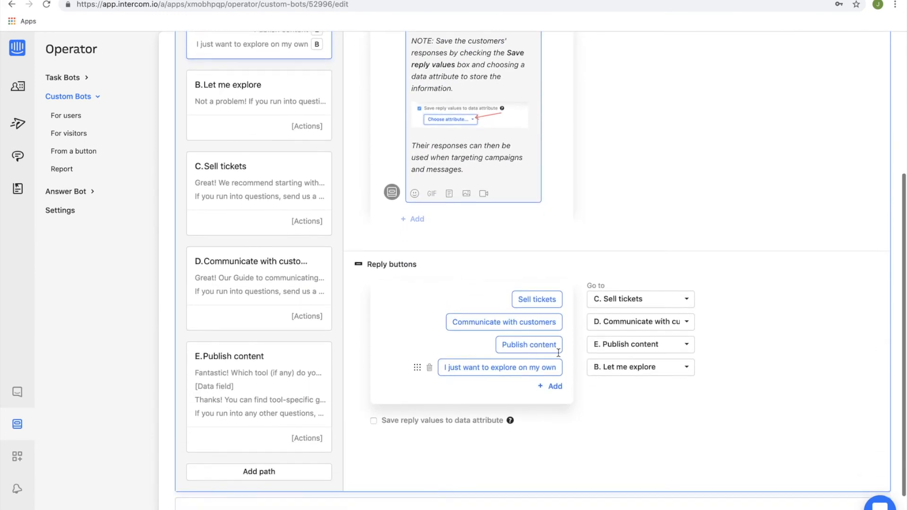
scroll(359, 299, "down", 2)
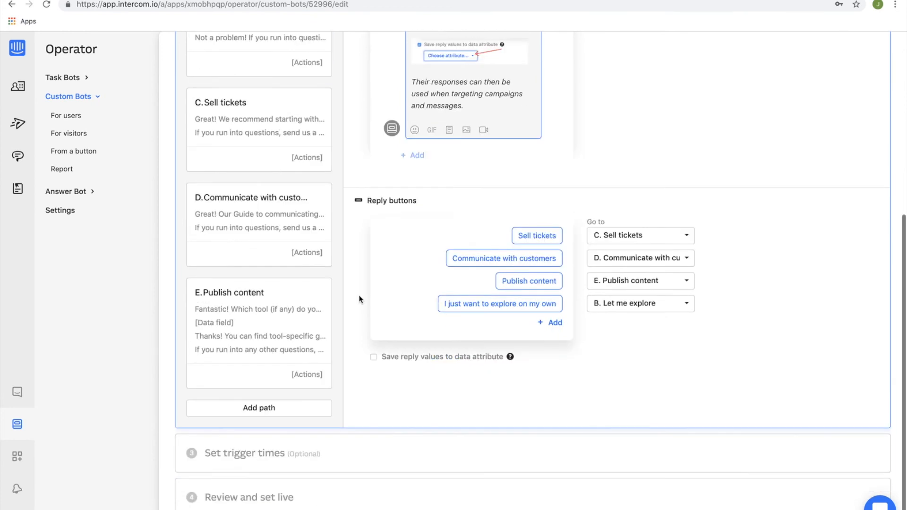
scroll(308, 431, "up", 6)
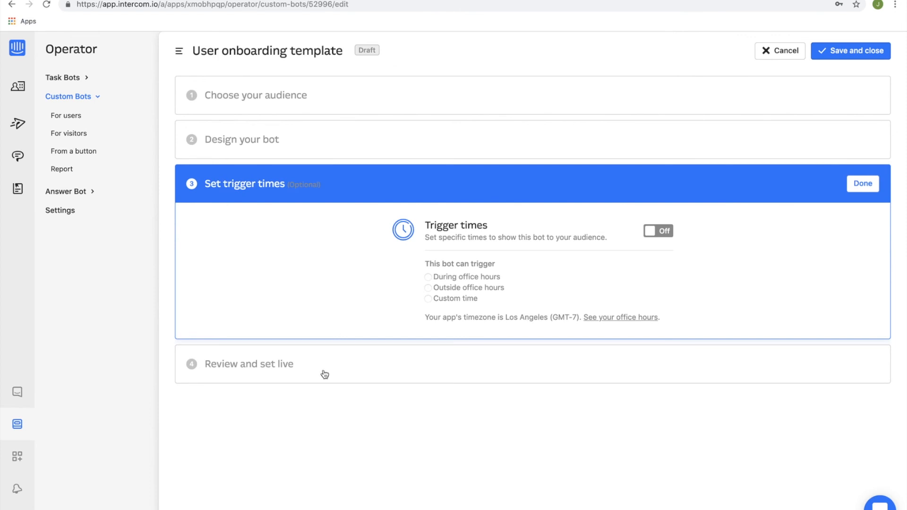
left_click(318, 371)
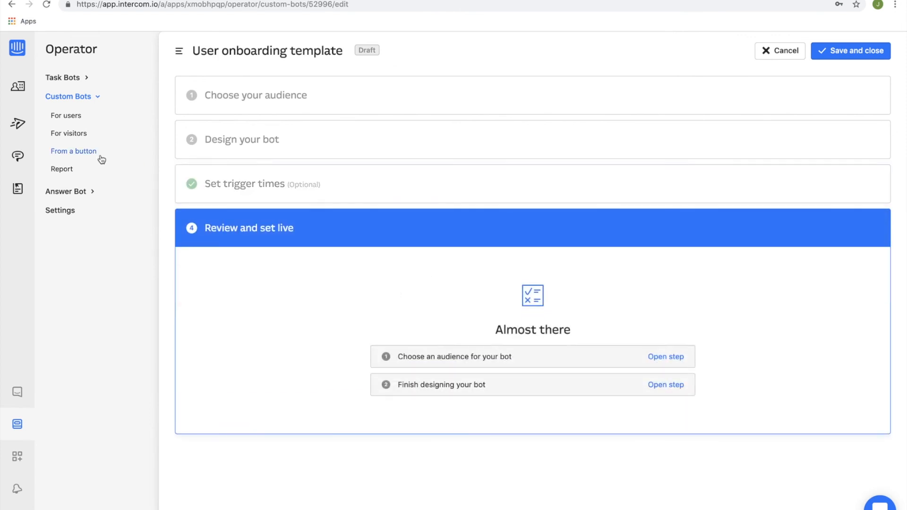
Leave the onboarding bot without saving and view the custom bot templates for visitors and from a button.
left_click(81, 135)
left_click(485, 326)
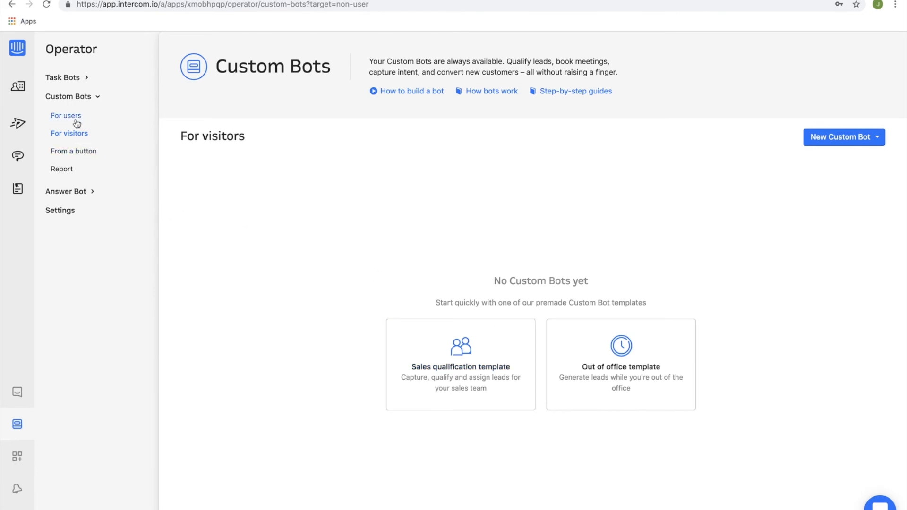
left_click(74, 152)
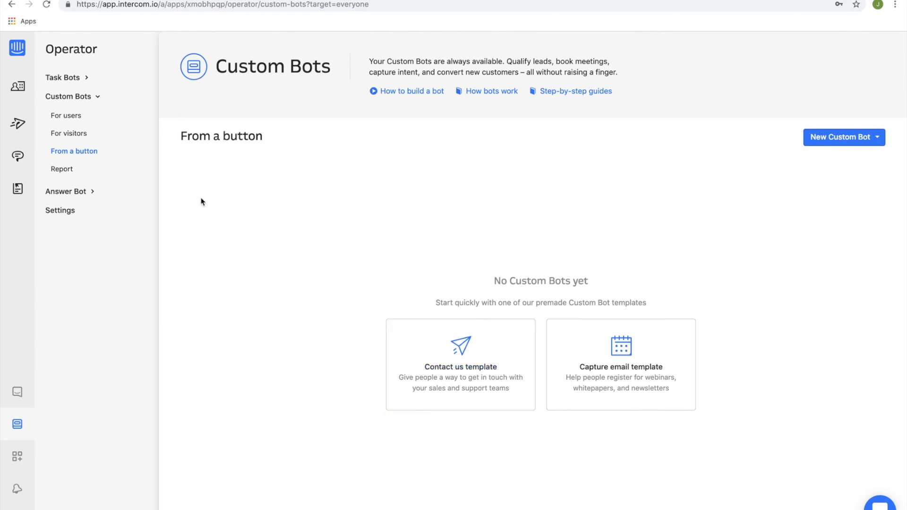
Create a new Answer Bot answer and continue to composing the reply without entering a question.
left_click(69, 193)
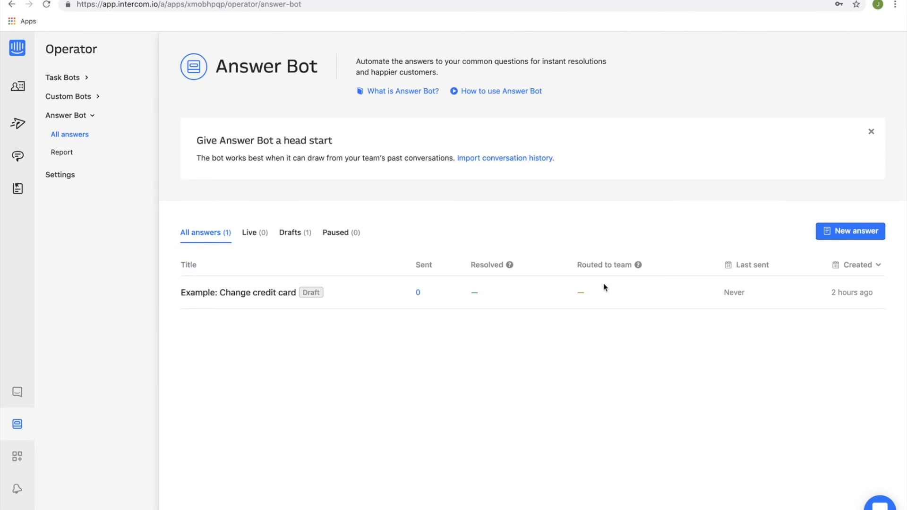
left_click(836, 235)
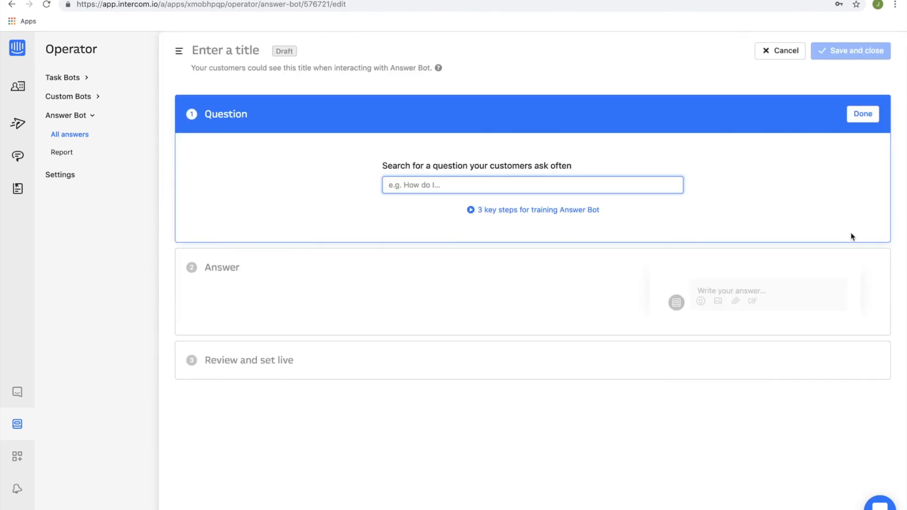
left_click_drag(383, 166, 557, 177)
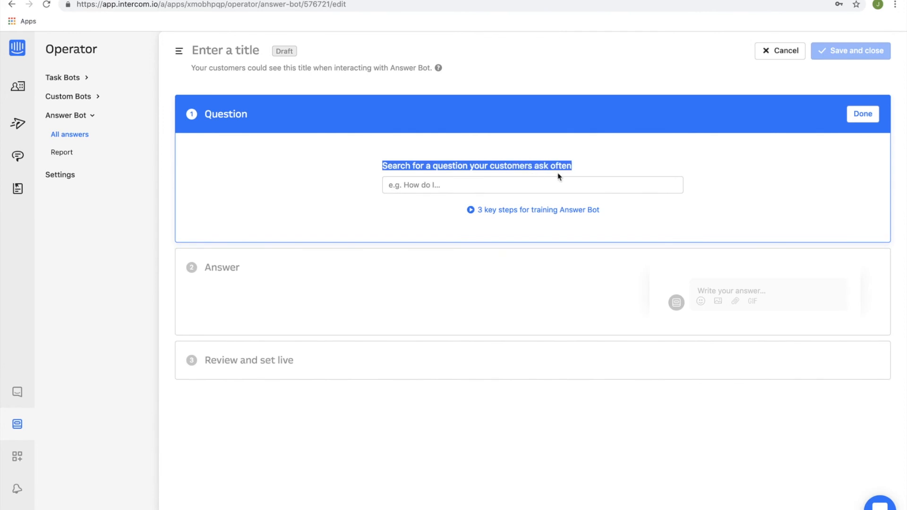
left_click(488, 180)
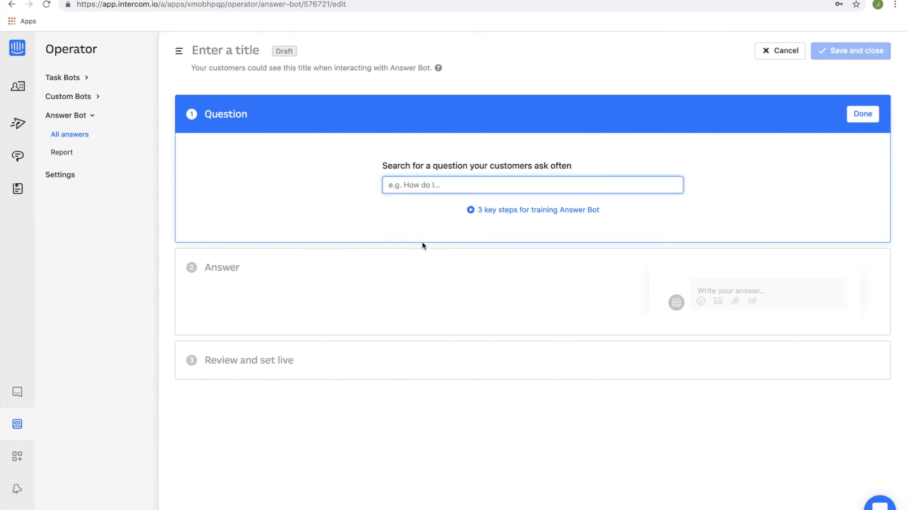
left_click(862, 115)
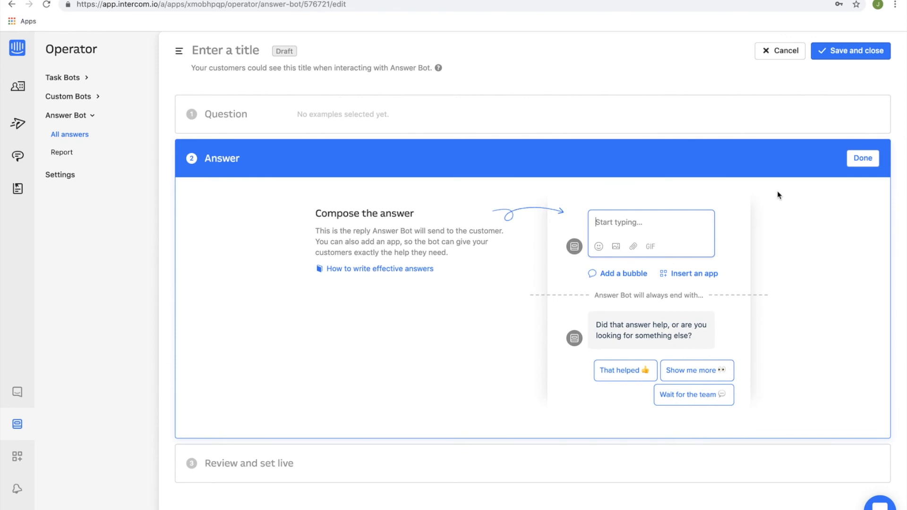
type("YUu csan reset your password by c")
key("XF86AudioMute")
type("licking here")
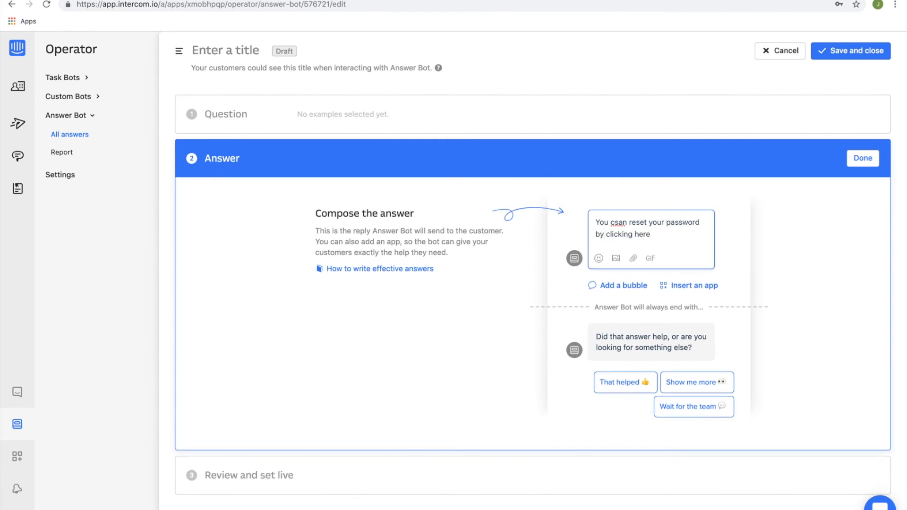
key("XF86AudioRaiseVolume")
type("www.google.com")
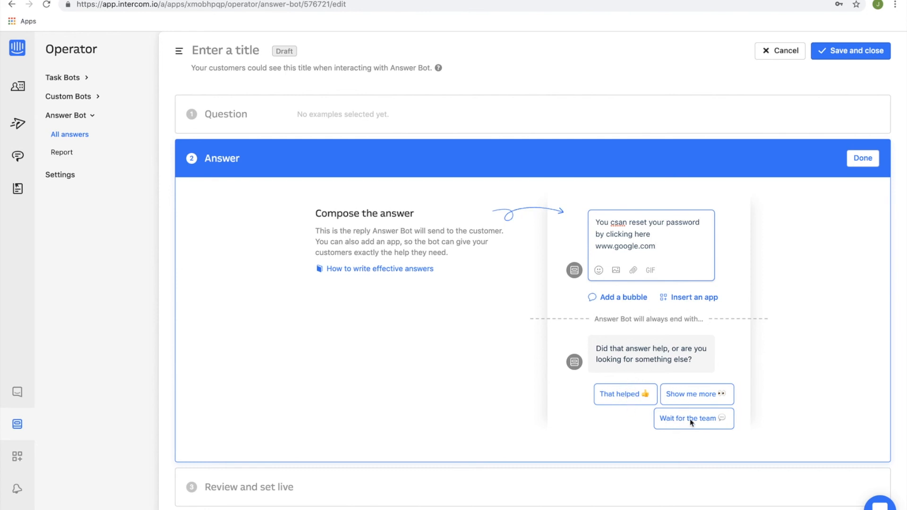
left_click(619, 223)
key("BackSpace")
left_click(665, 250)
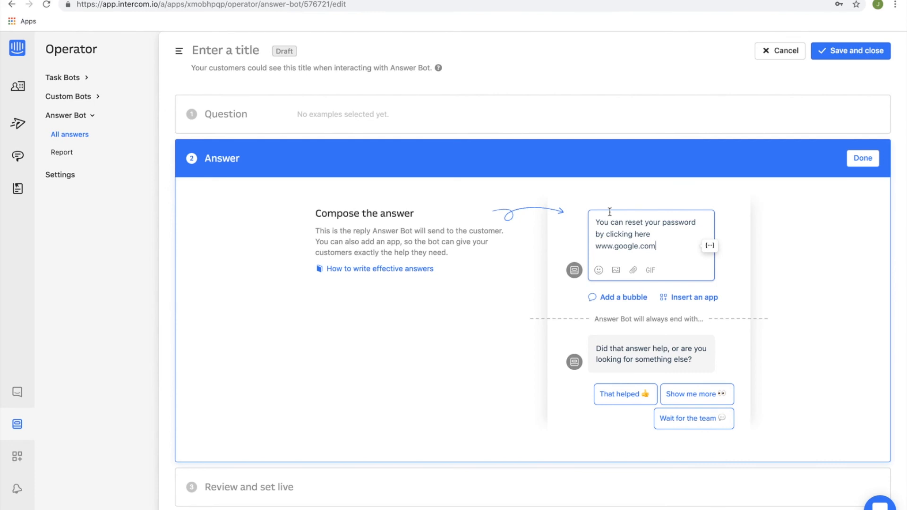
left_click(863, 158)
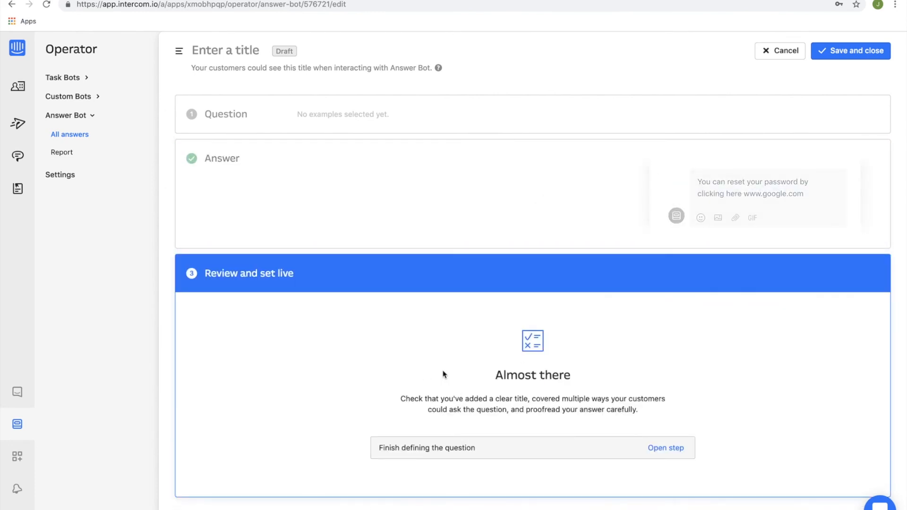
Leave the new Answer Bot answer without saving and return to the list of all answers.
left_click(75, 156)
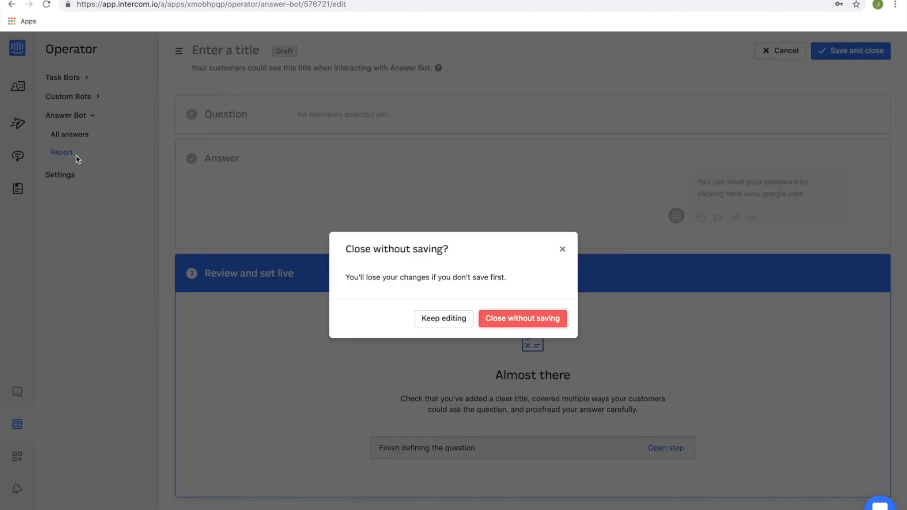
left_click(522, 322)
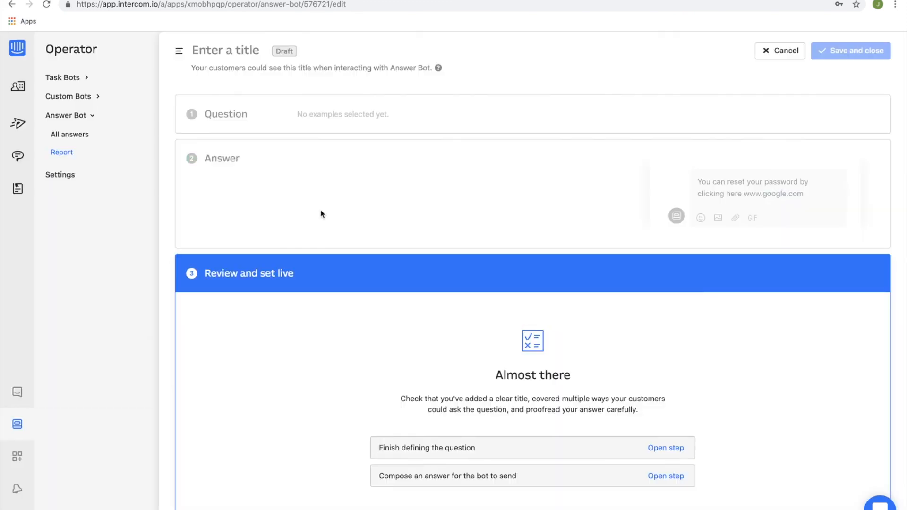
left_click(91, 136)
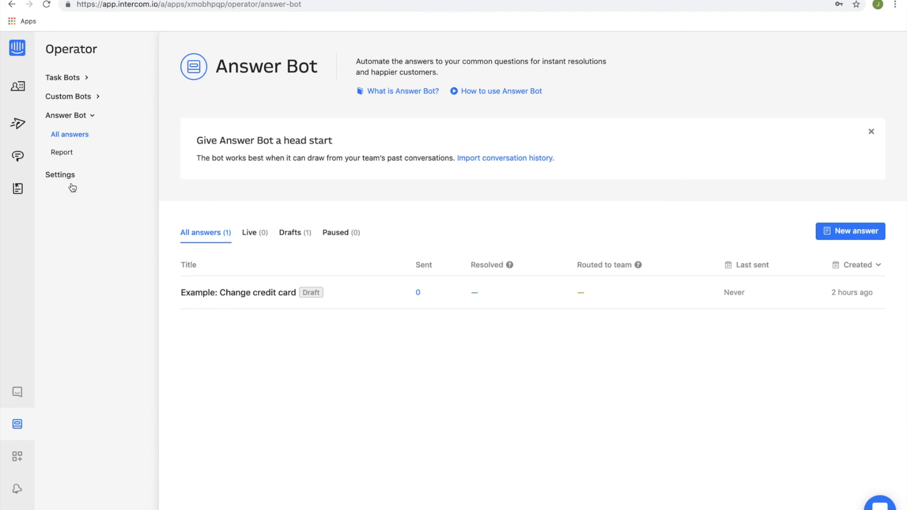
Check the Operator settings for bot identity, auto-closing Custom Bot conversations and Answer Bot configuration.
left_click(60, 174)
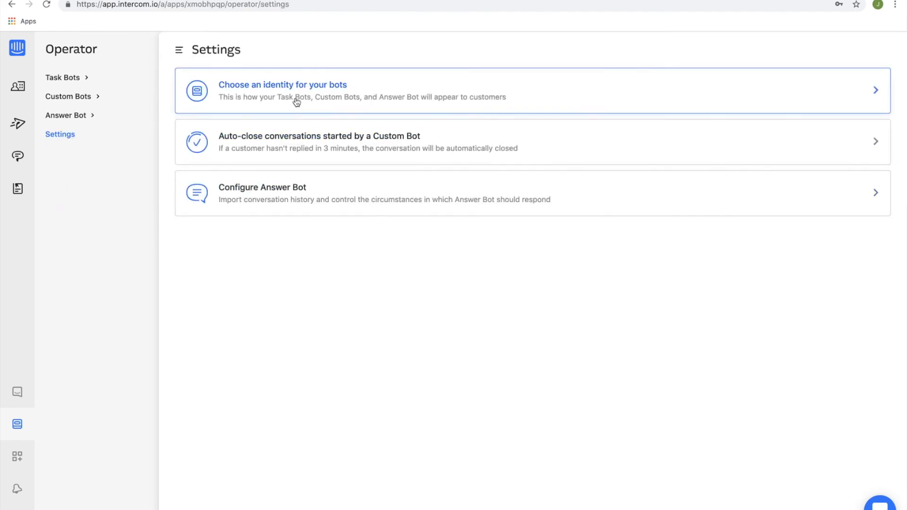
left_click(297, 98)
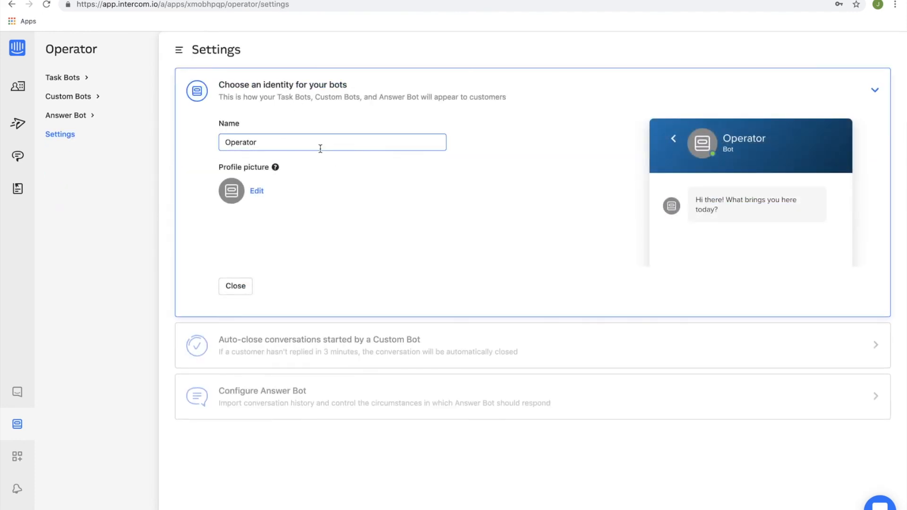
left_click(300, 360)
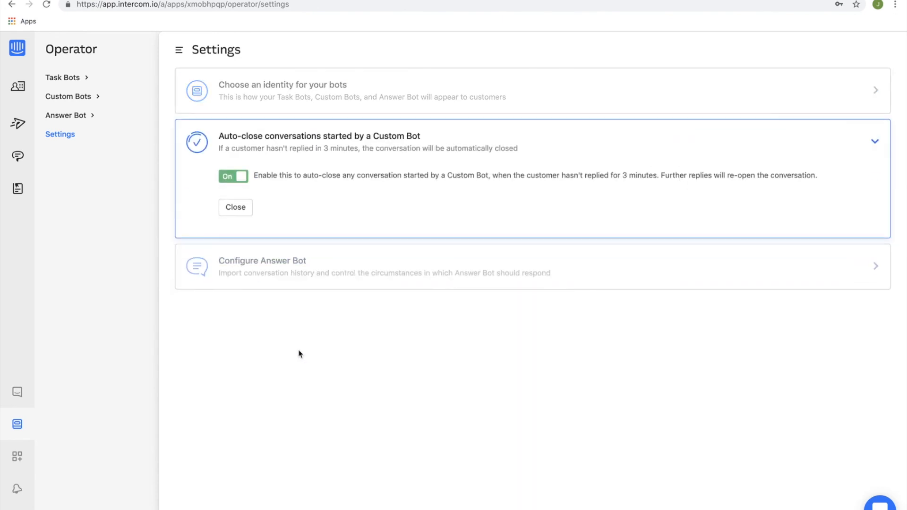
left_click(318, 269)
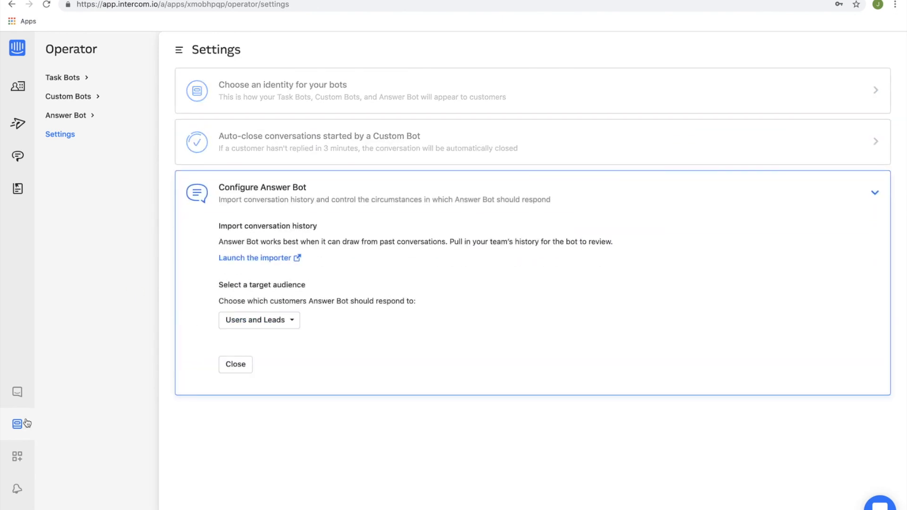
Browse the App Store's featured collections, including apps for support, sales and marketing teams.
left_click(14, 461)
left_click(21, 461)
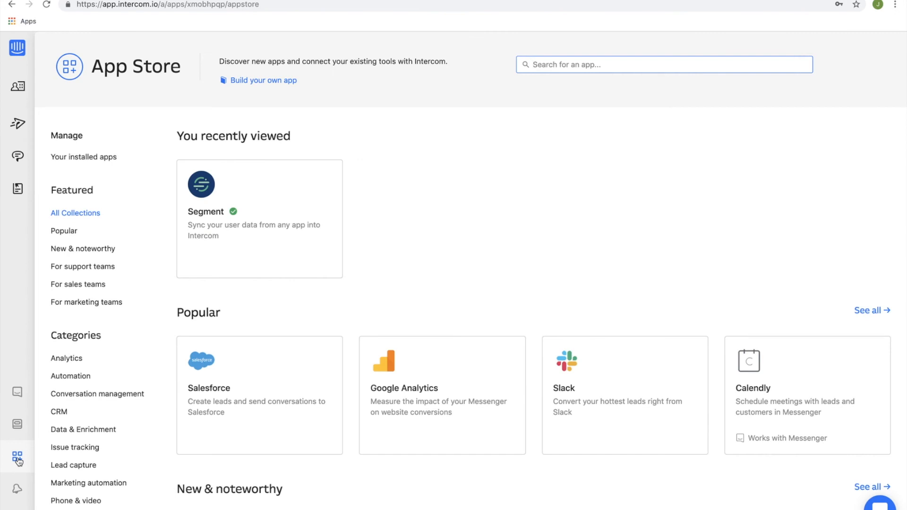
scroll(369, 305, "down", 3)
scroll(396, 297, "down", 5)
scroll(396, 297, "up", 6)
scroll(314, 268, "down", 2)
scroll(741, 331, "down", 5)
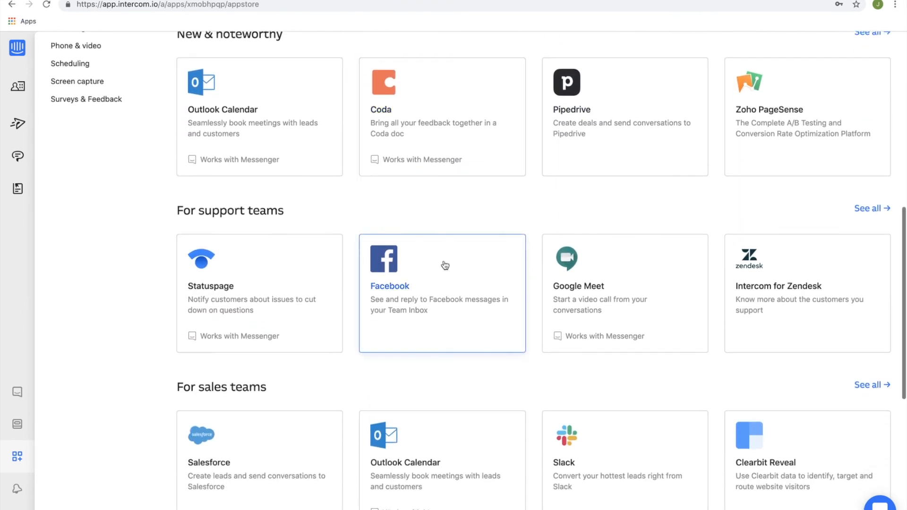
scroll(654, 288, "down", 7)
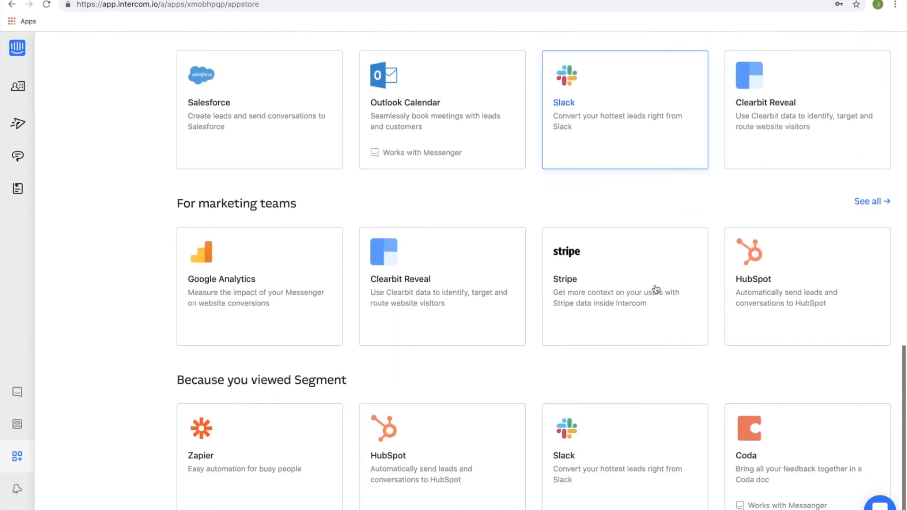
scroll(656, 289, "up", 15)
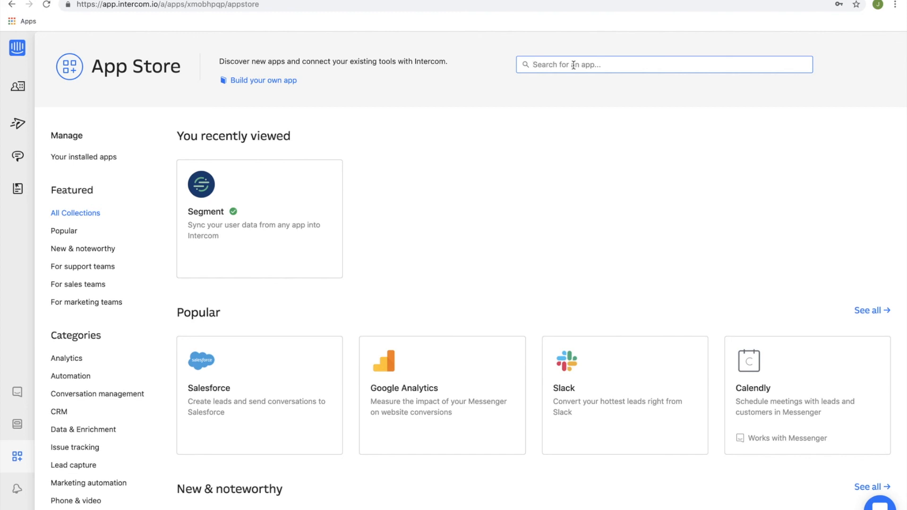
Search the App Store for "google" and view the Google Calendar app's description and enlarged meeting-scheduling image.
type("google")
key("Return")
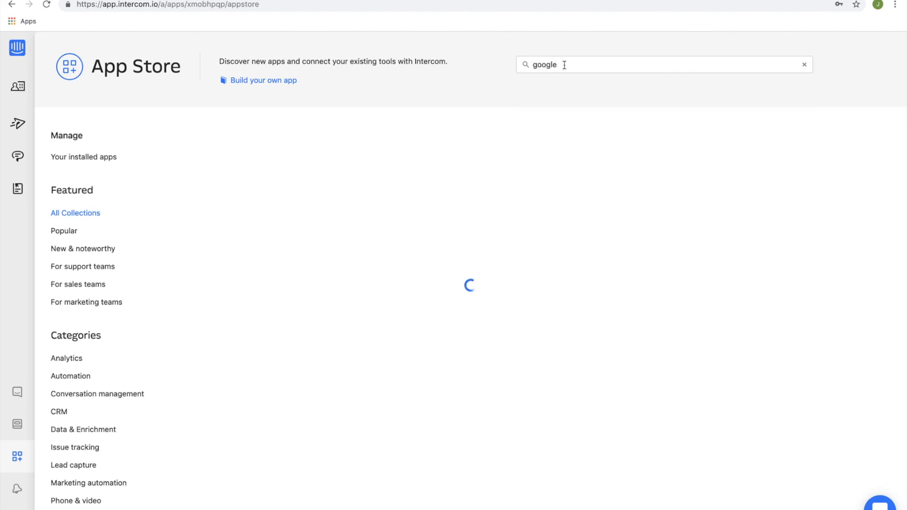
left_click(401, 198)
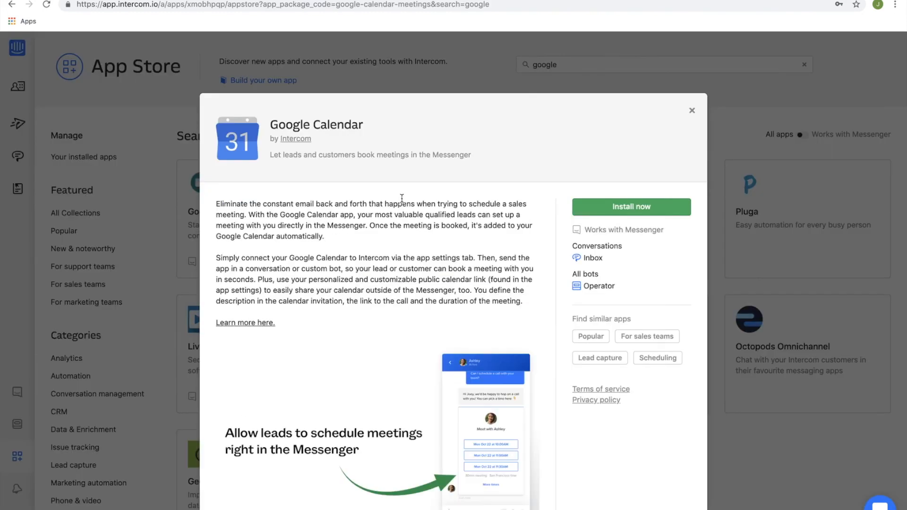
scroll(513, 239, "down", 3)
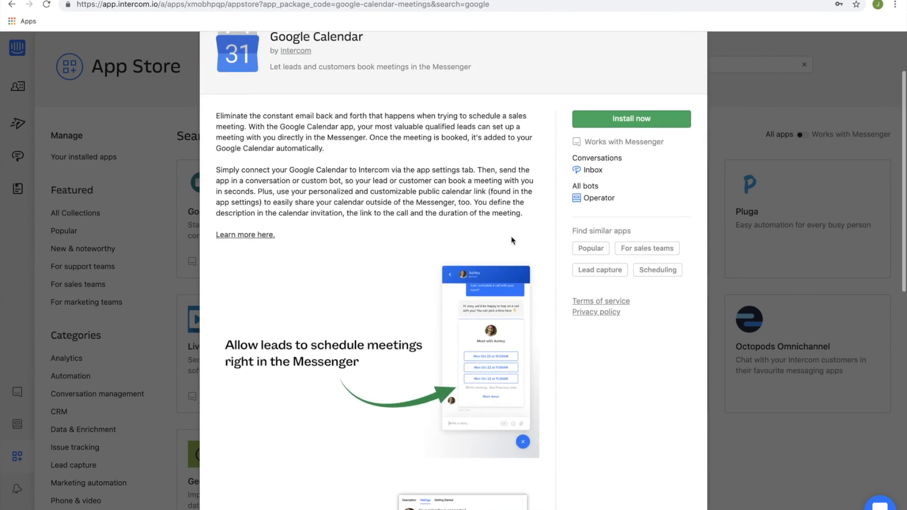
scroll(512, 240, "down", 5)
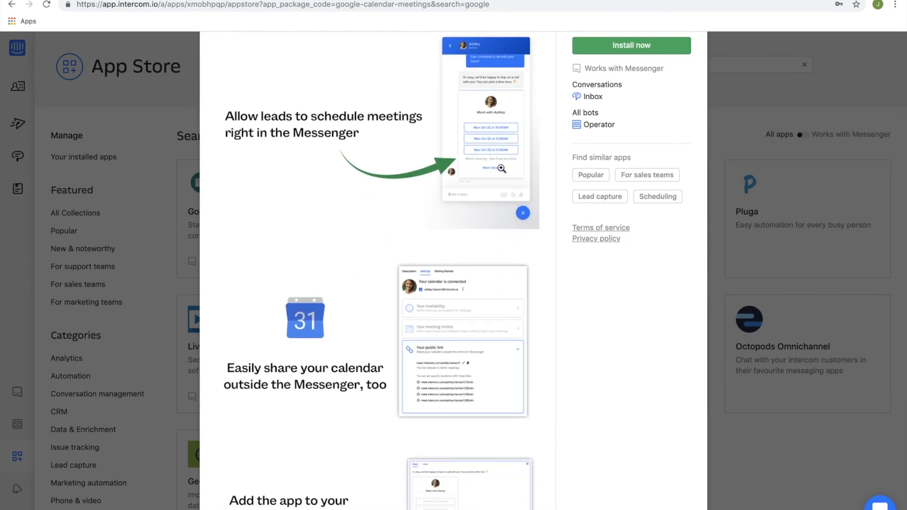
left_click(498, 134)
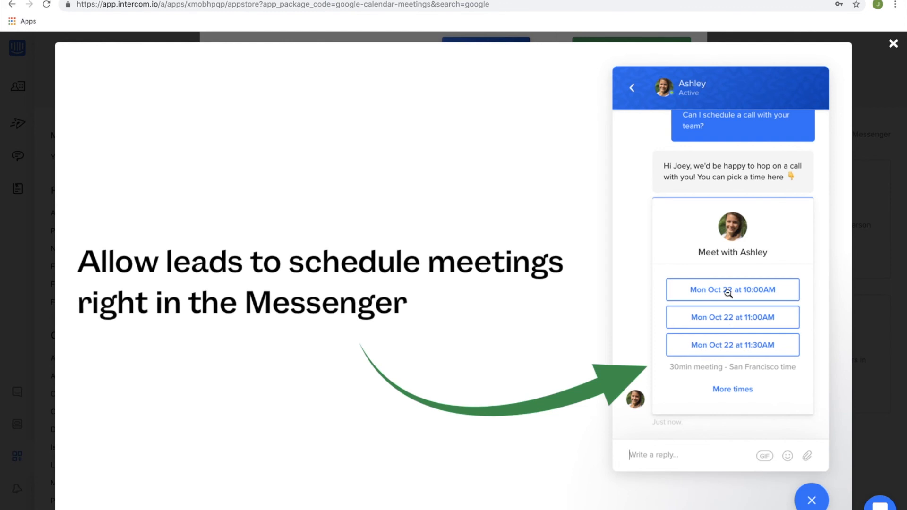
left_click(750, 322)
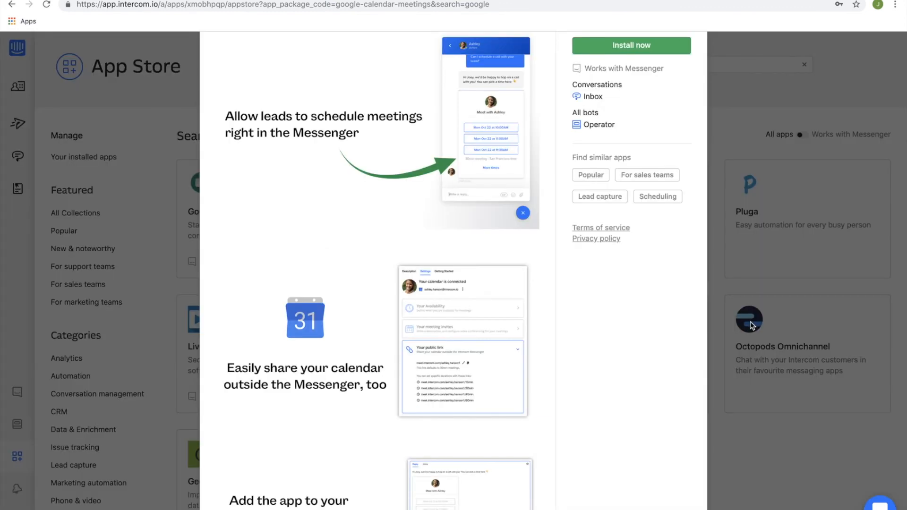
View the enlarged calendar-sharing and add-to-conversation images of Google Calendar and close its listing.
scroll(595, 366, "down", 2)
scroll(511, 301, "down", 2)
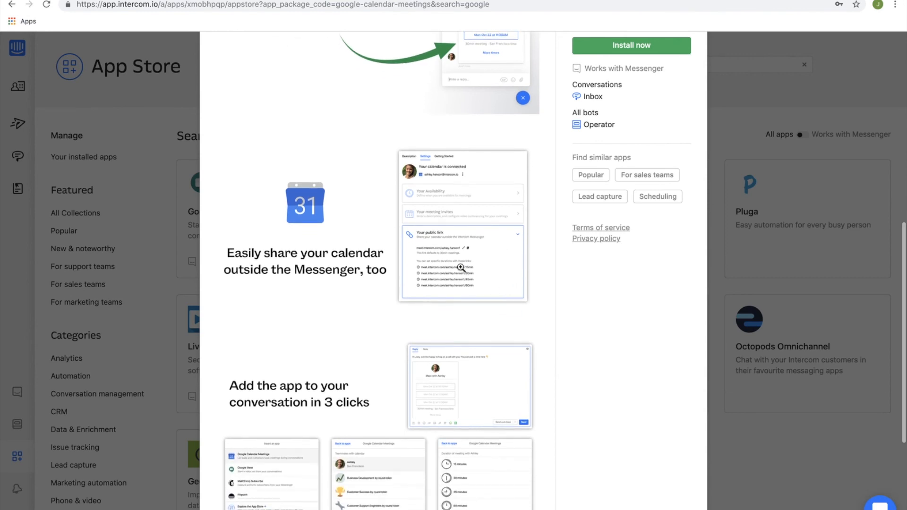
left_click(461, 269)
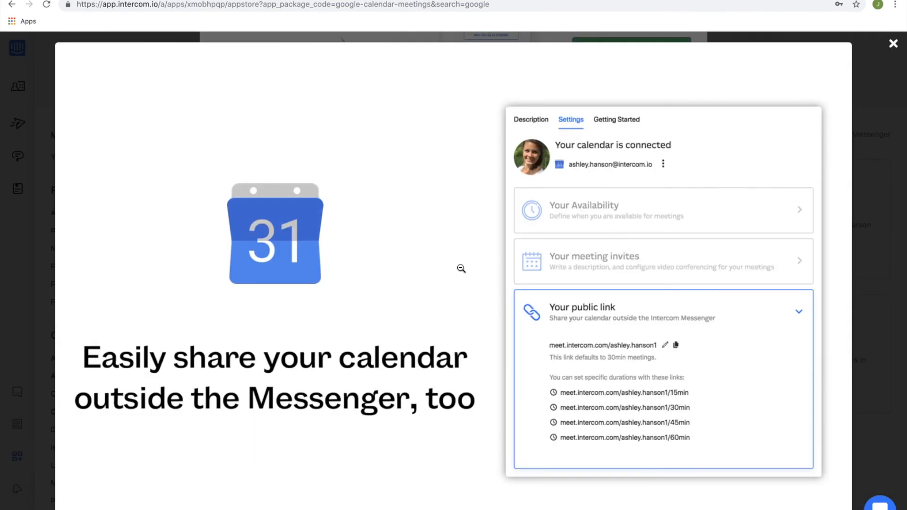
left_click(634, 411)
scroll(421, 381, "down", 4)
scroll(421, 380, "down", 2)
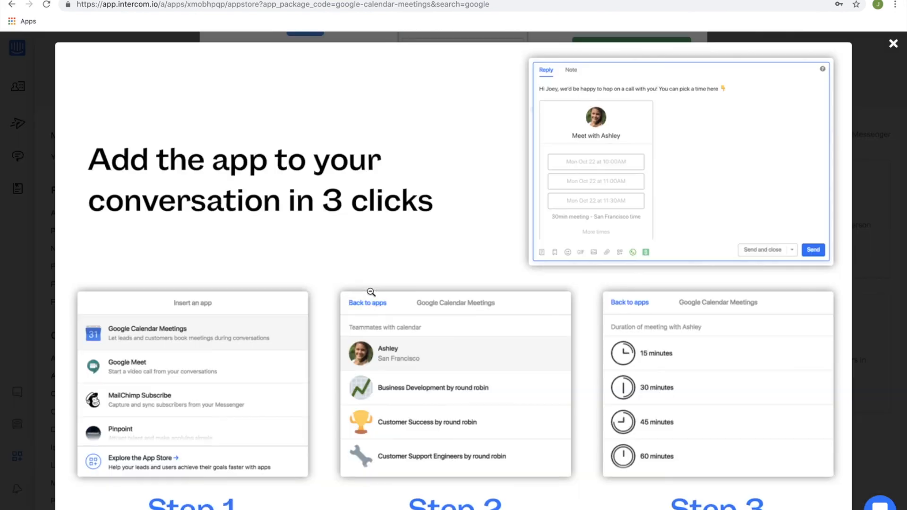
left_click(368, 291)
left_click(602, 220)
left_click(170, 305)
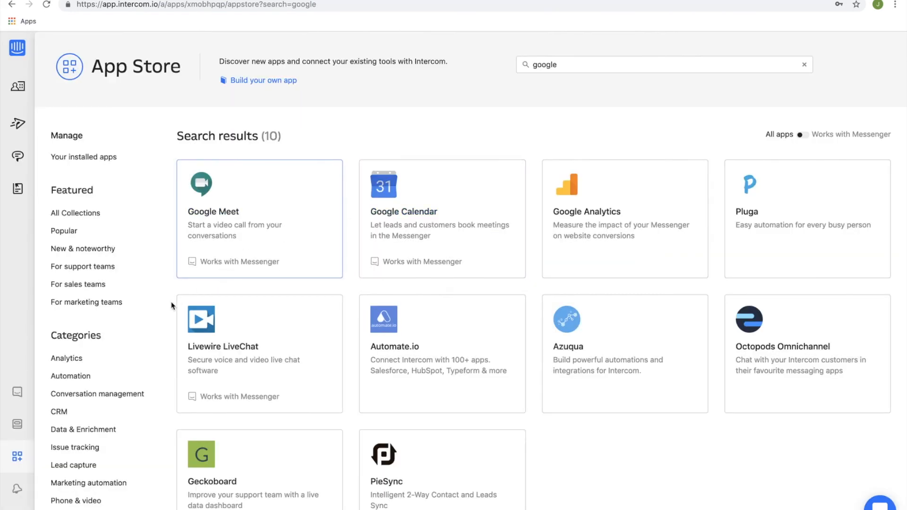
Browse the App Store apps in the Automation category.
scroll(171, 305, "down", 2)
left_click(89, 340)
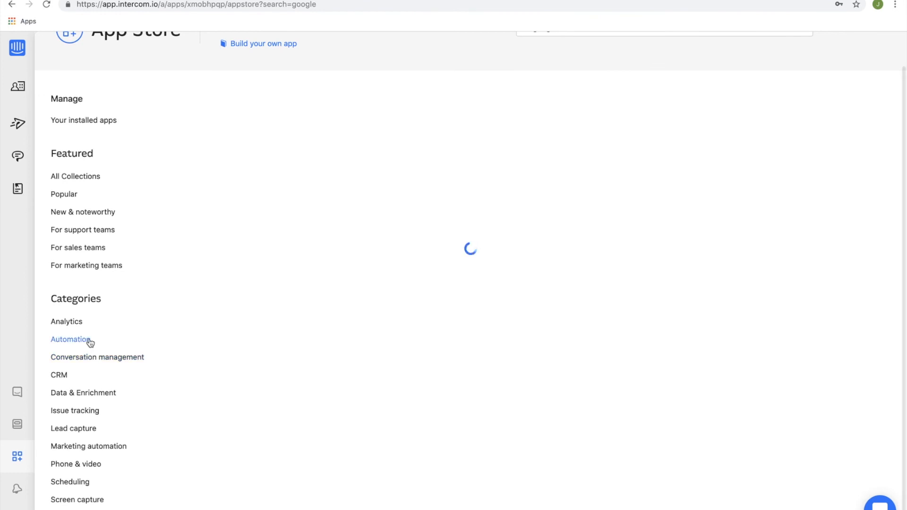
scroll(89, 342, "down", 5)
scroll(90, 343, "down", 4)
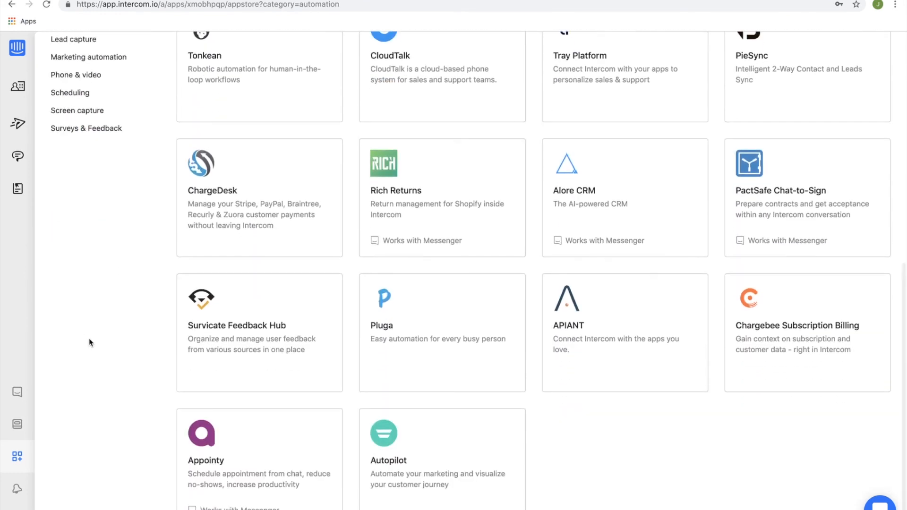
scroll(89, 342, "up", 10)
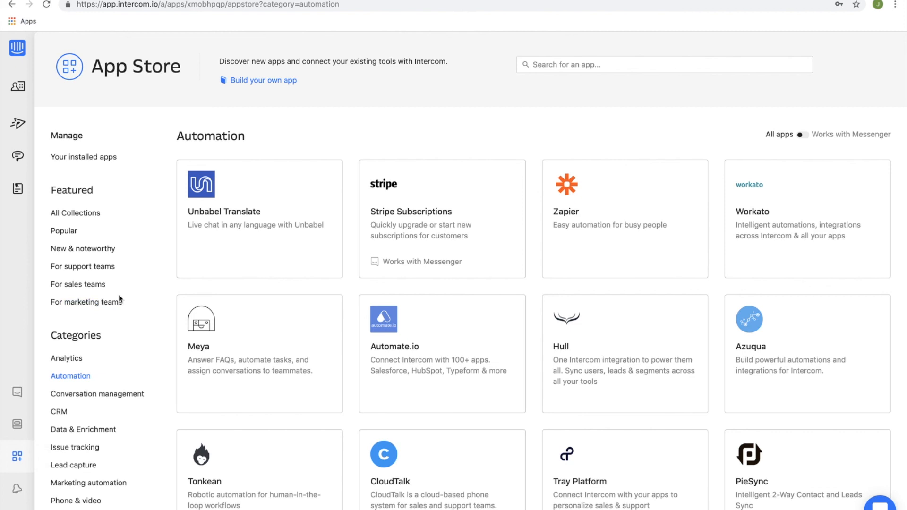
View the live visitor auto messages and return to the live user auto messages.
left_click(19, 125)
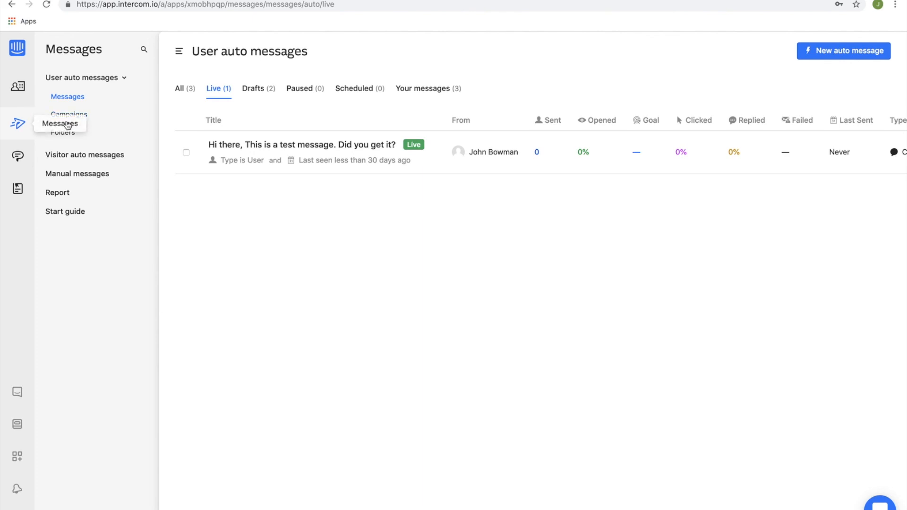
left_click(87, 155)
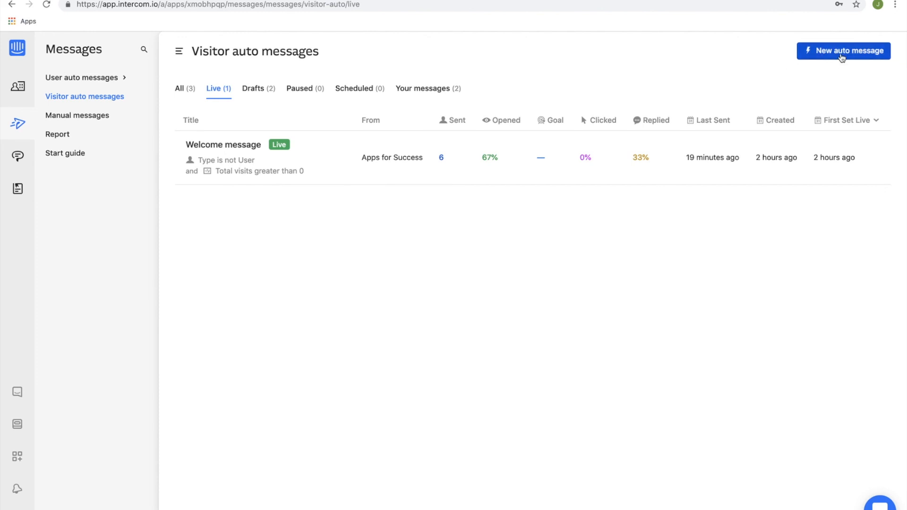
left_click(99, 81)
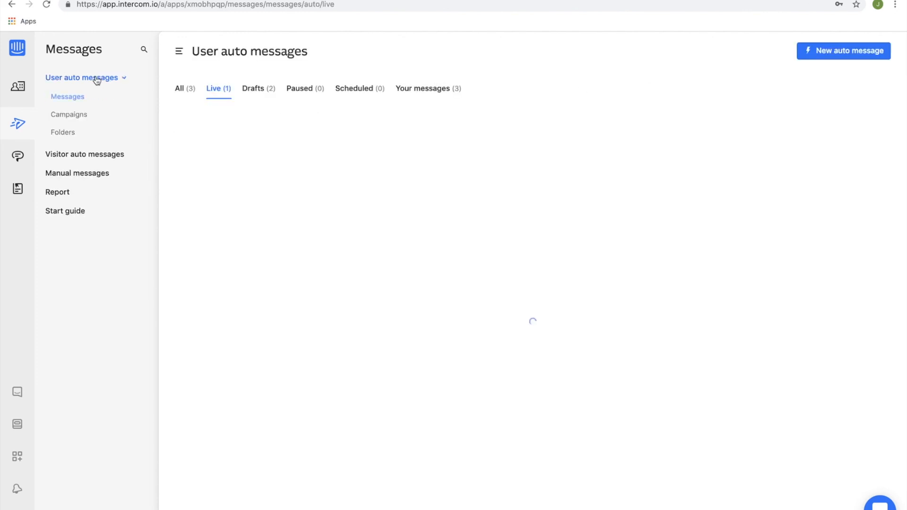
Create a new user auto message campaign and save its membership settings without a goal or entry rules.
left_click(75, 117)
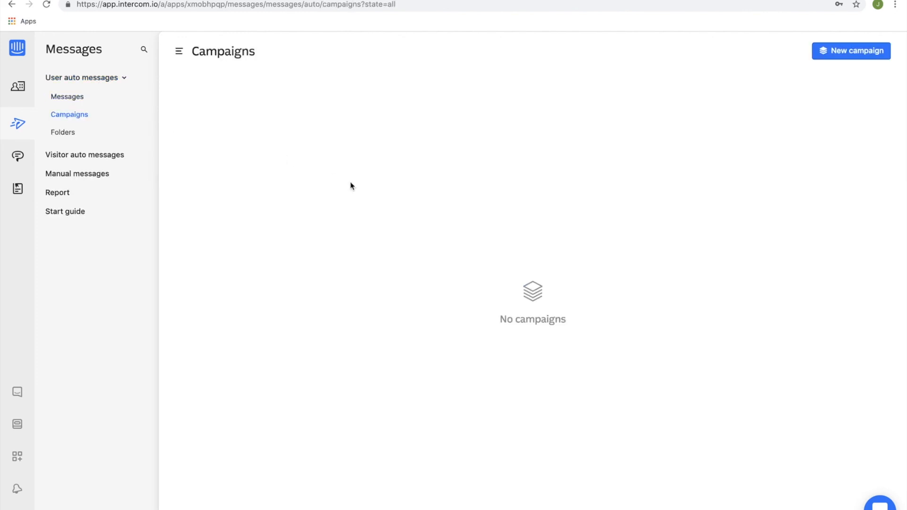
left_click(839, 53)
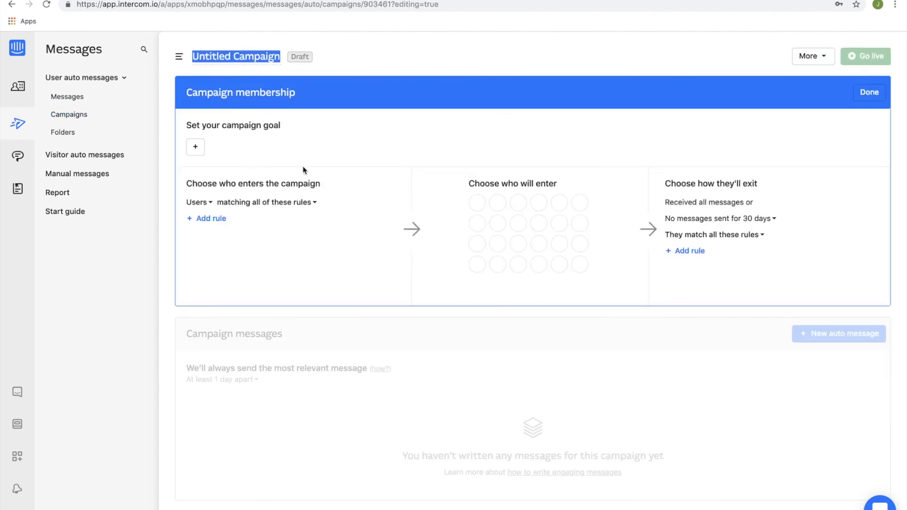
left_click(869, 92)
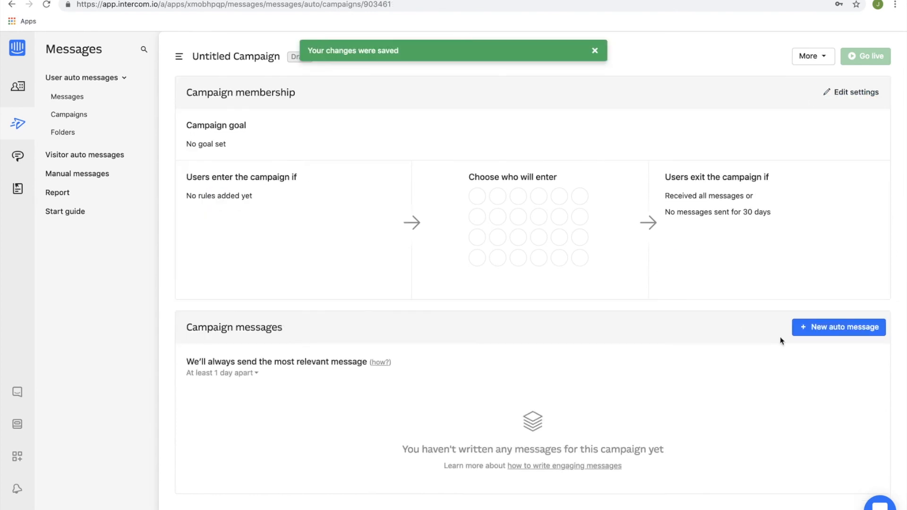
Check the channels offered for a new auto message in the campaign and close the choice without selecting one.
left_click(821, 326)
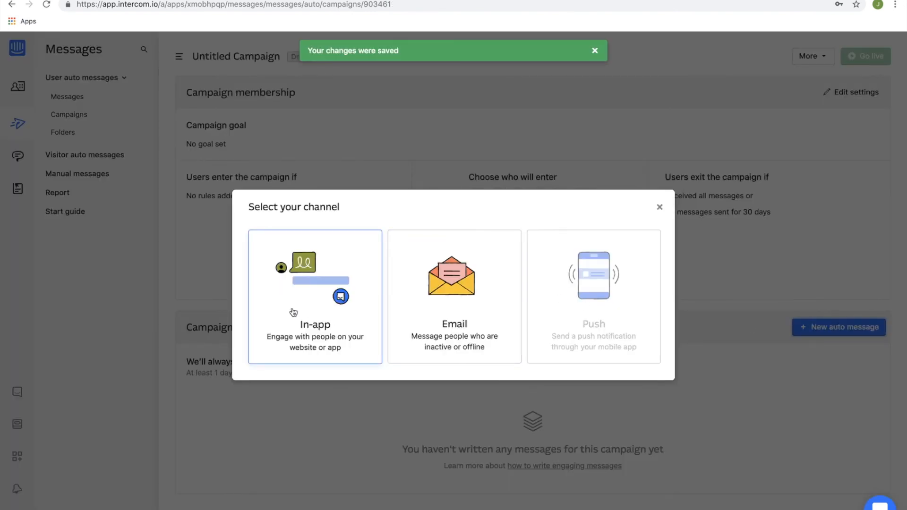
mouse_move(606, 274)
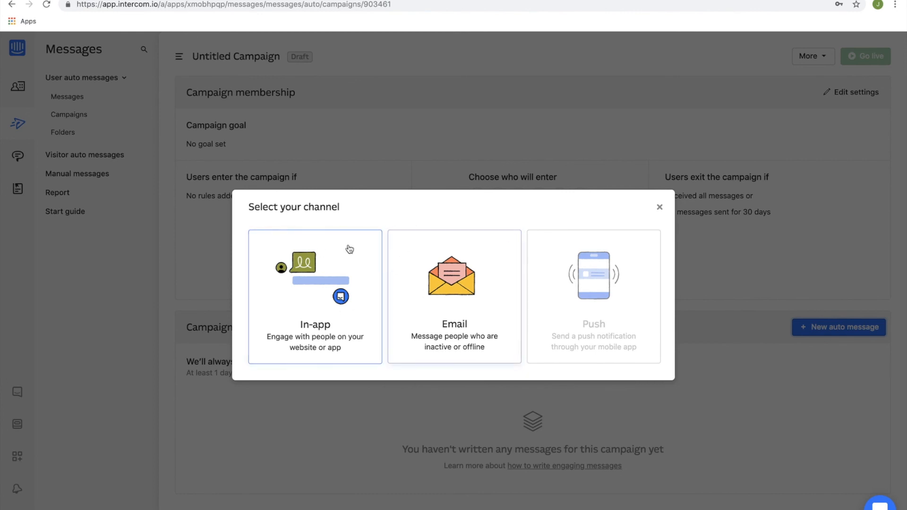
left_click(660, 208)
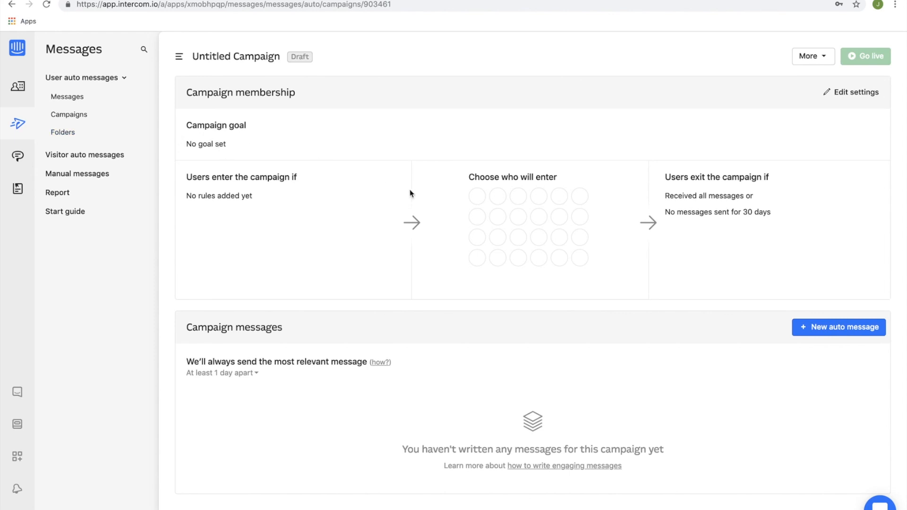
scroll(411, 194, "right", 5)
Check the inbox conversations assigned to you, the mentions and the unassigned conversations.
left_click(18, 156)
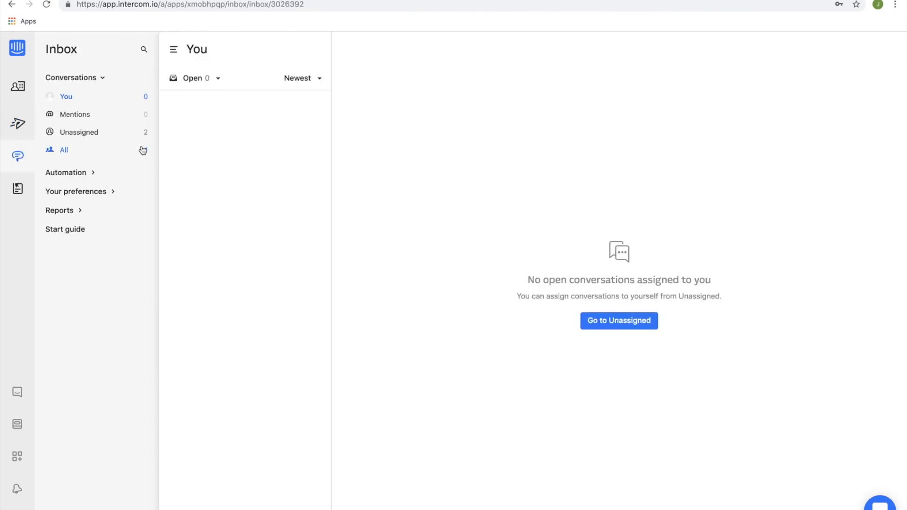
left_click(97, 114)
left_click(89, 133)
left_click(89, 100)
left_click(89, 133)
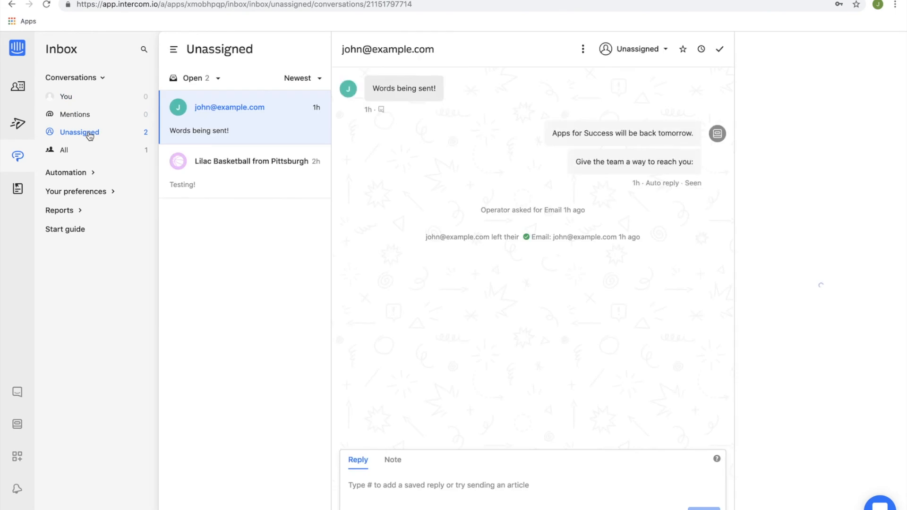